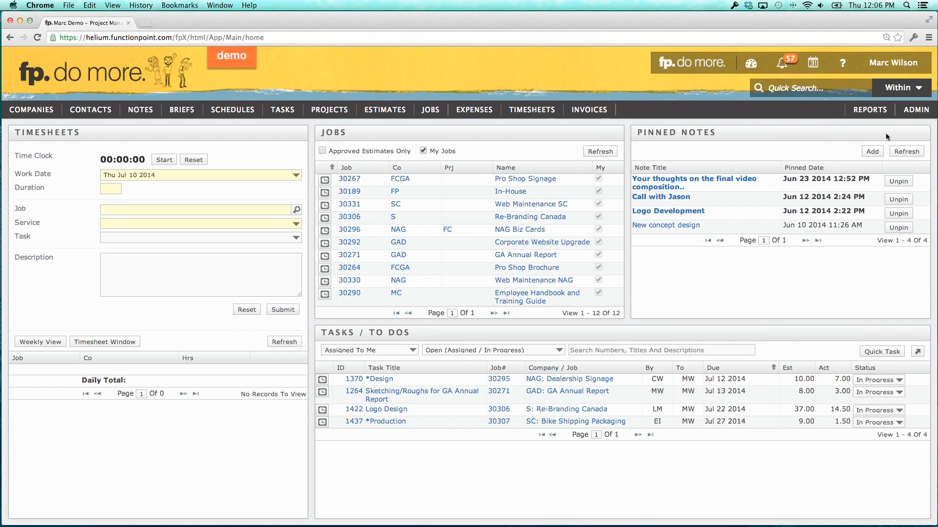
- Open the Rate Categories administration page and look over the existing rate categories, including Higher Rate
mouse_move(911, 116)
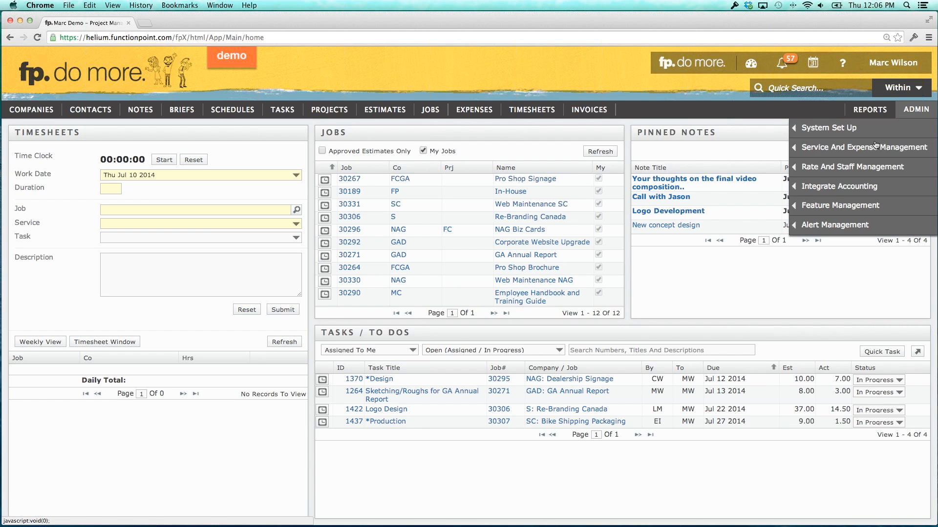
mouse_move(876, 145)
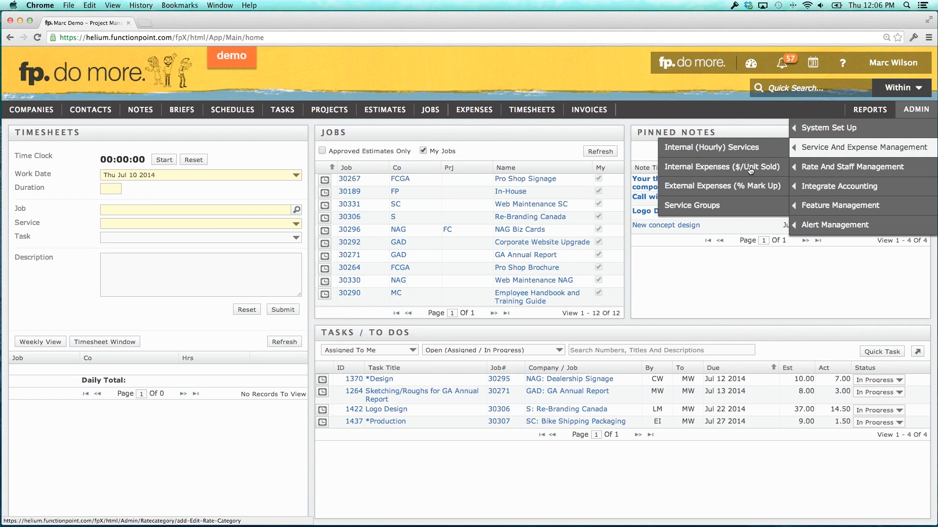
click(703, 168)
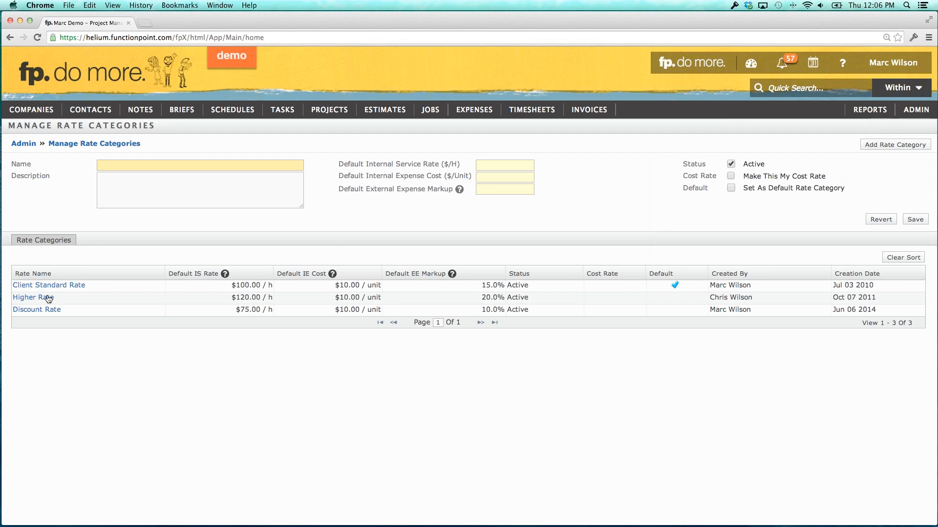
click(48, 299)
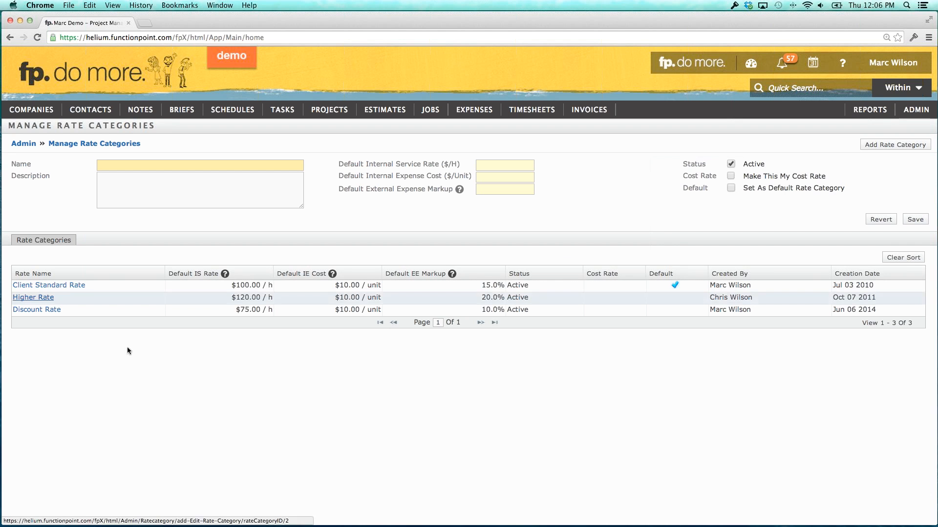
click(930, 35)
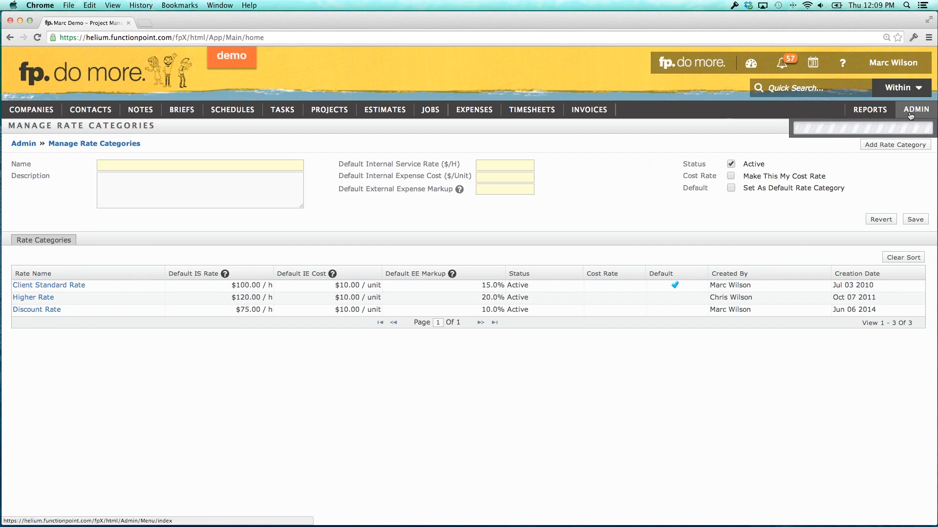
- Open Service Rates And Markups and compare the Client Standard Rate, Discount Rate and Higher Rate columns
mouse_move(916, 110)
mouse_move(862, 167)
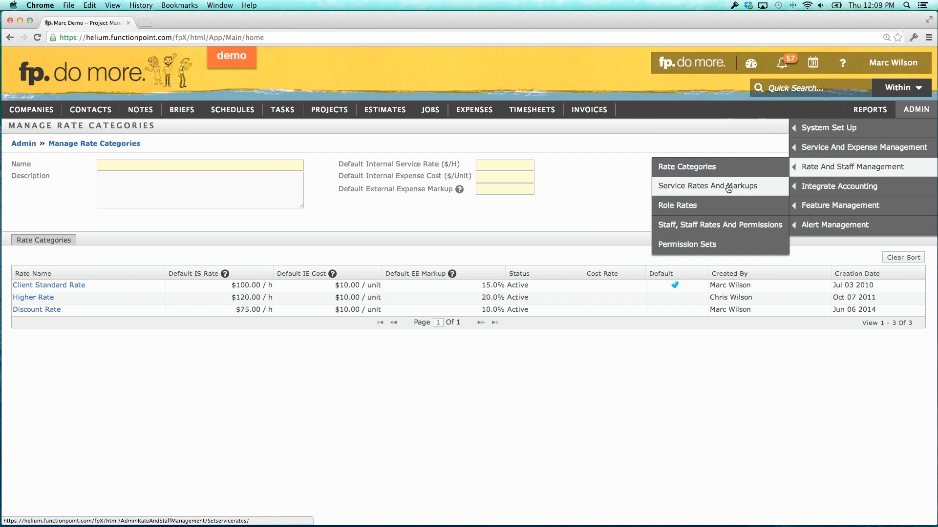
click(703, 188)
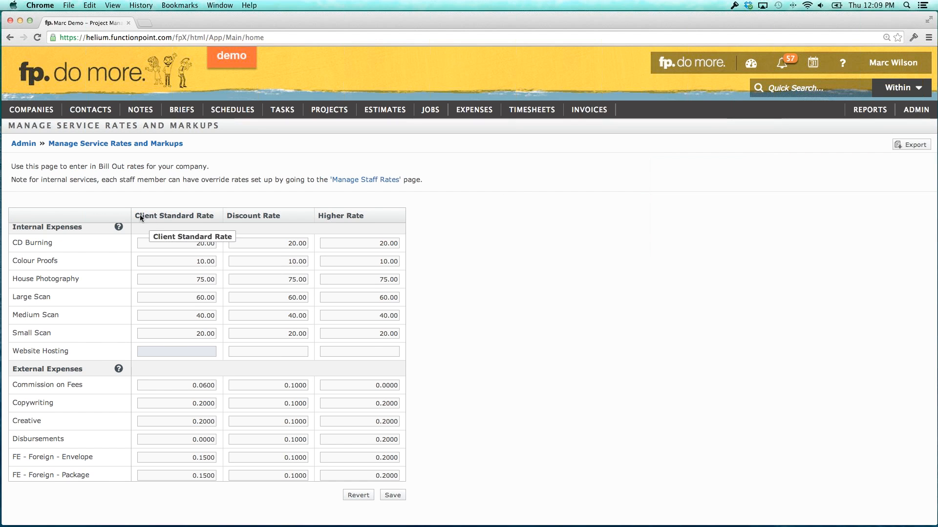
drag(141, 215, 207, 216)
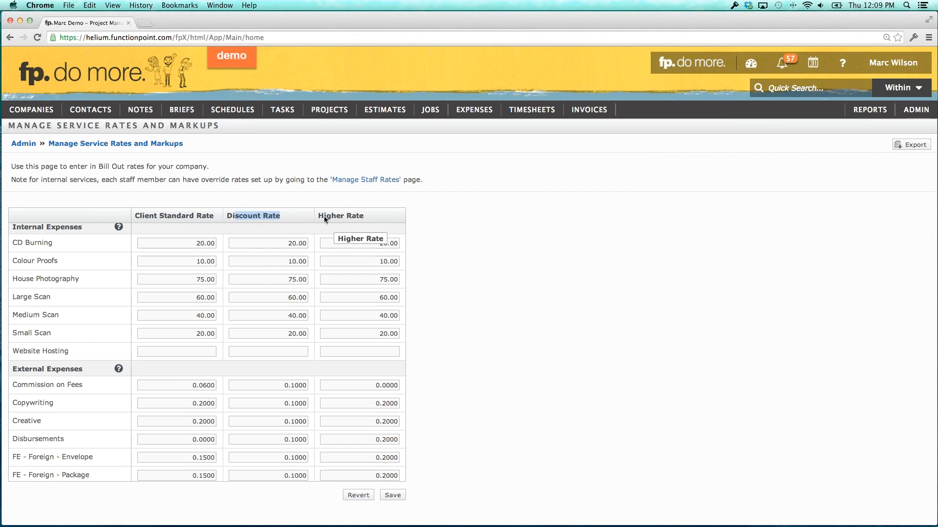
drag(324, 216, 354, 215)
click(340, 222)
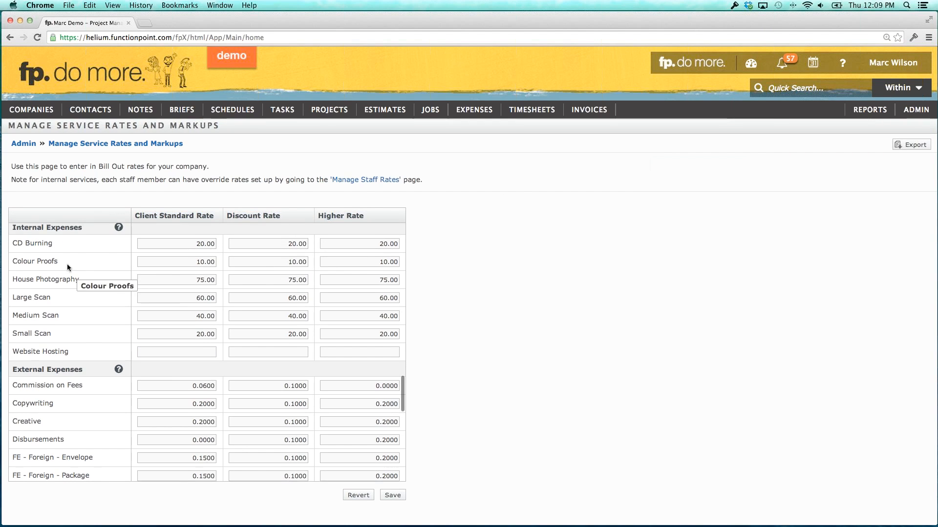
scroll(67, 263, up, 10)
scroll(66, 263, up, 10)
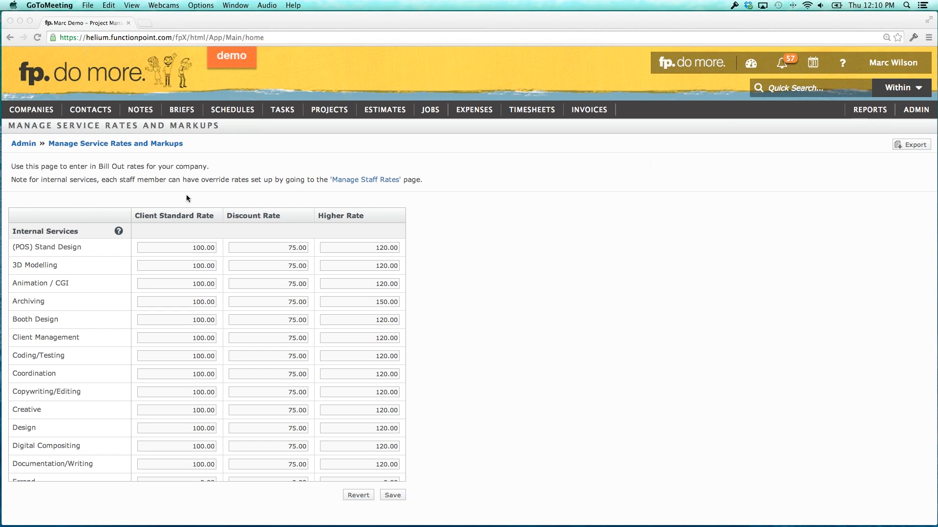
- Review the Client Standard Rate values for the internal services, including non-billable ones such as Errand
click(136, 217)
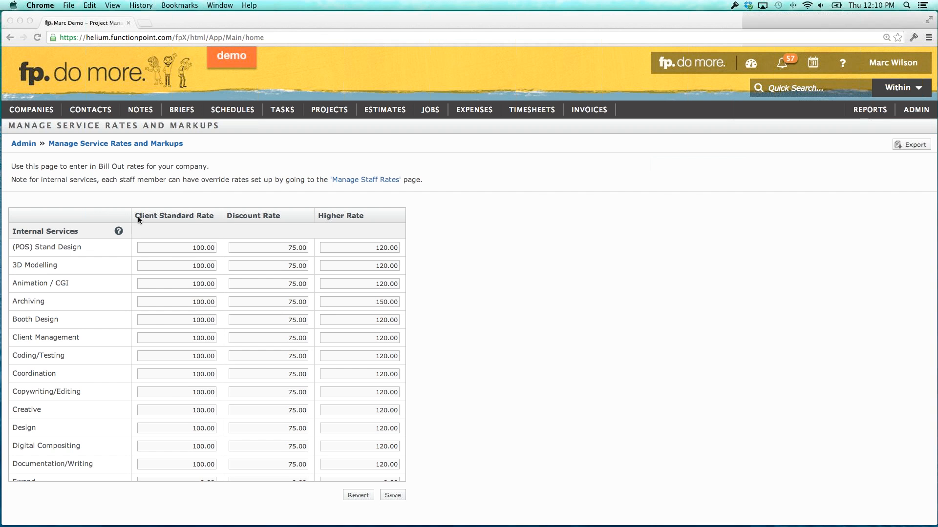
drag(142, 215, 199, 219)
click(209, 218)
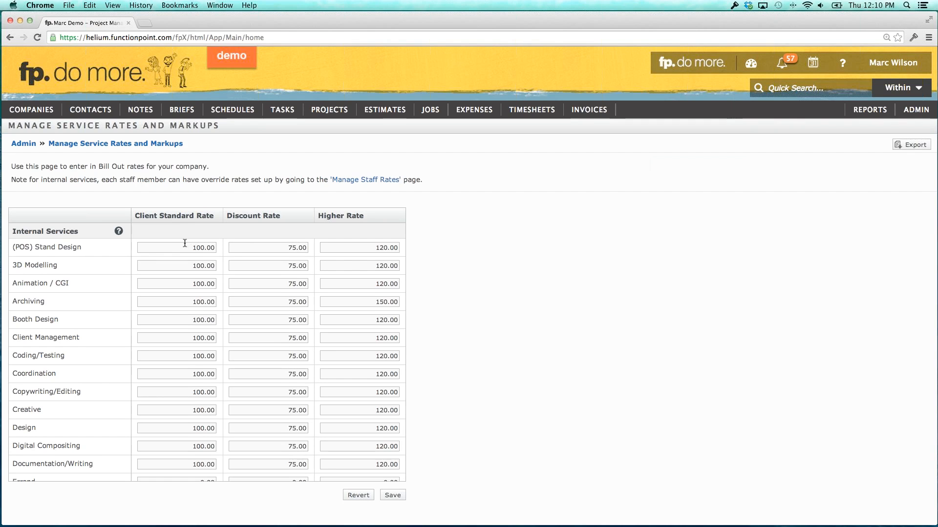
scroll(184, 244, down, 1)
scroll(184, 244, down, 10)
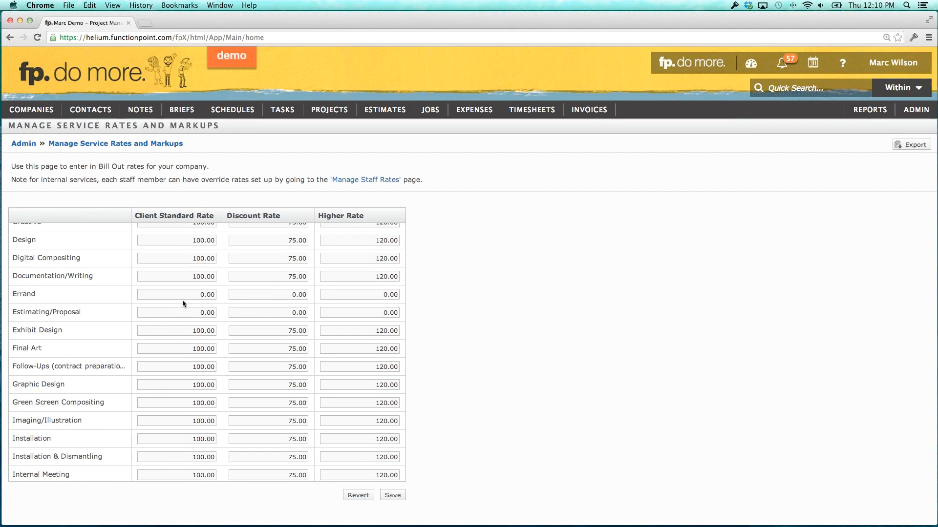
click(196, 298)
scroll(195, 297, up, 10)
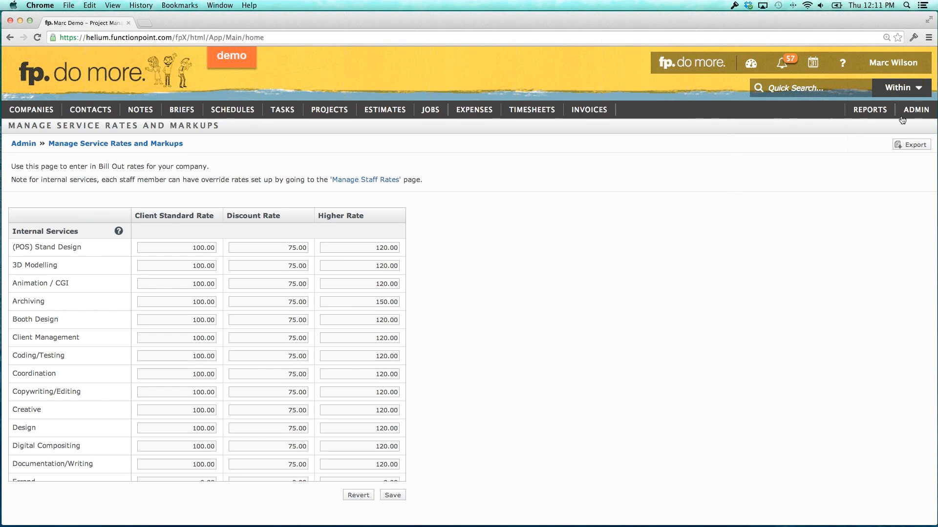
- Return to Rate Categories and examine the default internal service rate, internal expense cost and external expense markup fields
click(916, 110)
mouse_move(790, 169)
click(722, 168)
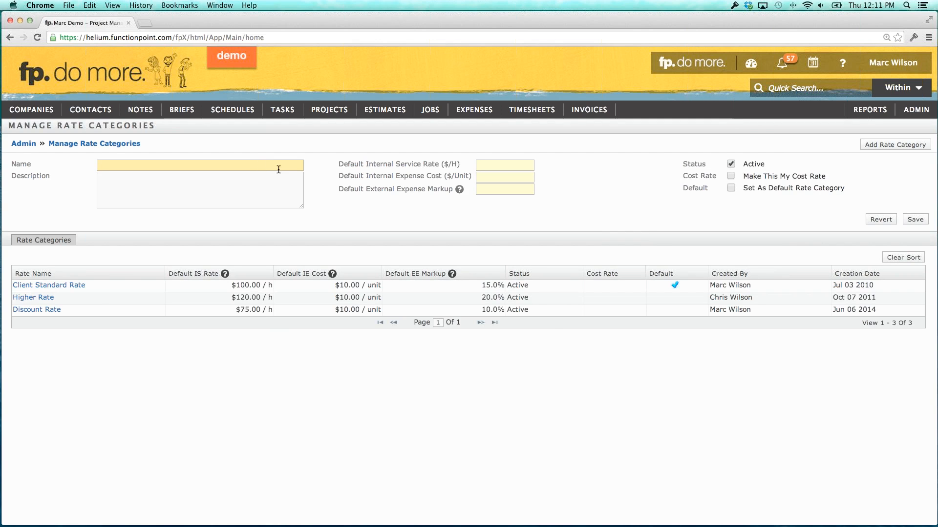
drag(368, 167, 437, 175)
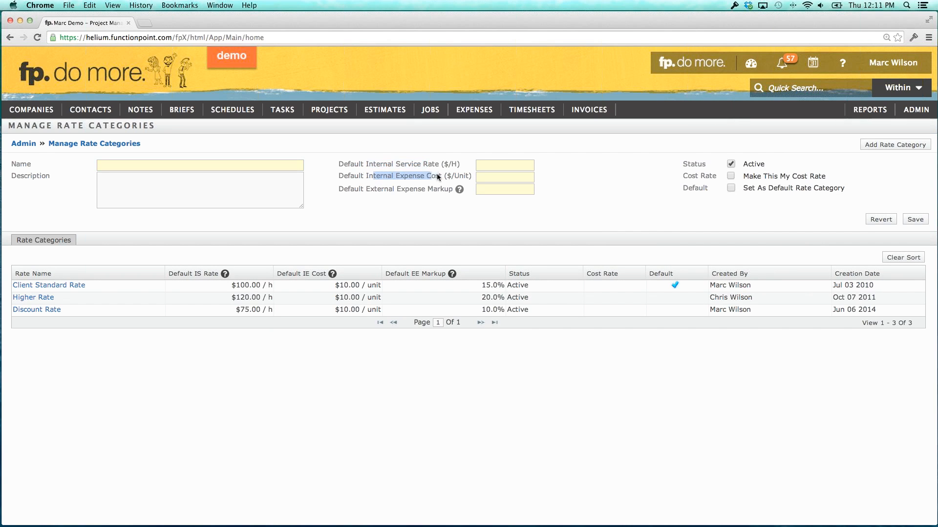
drag(381, 187, 441, 189)
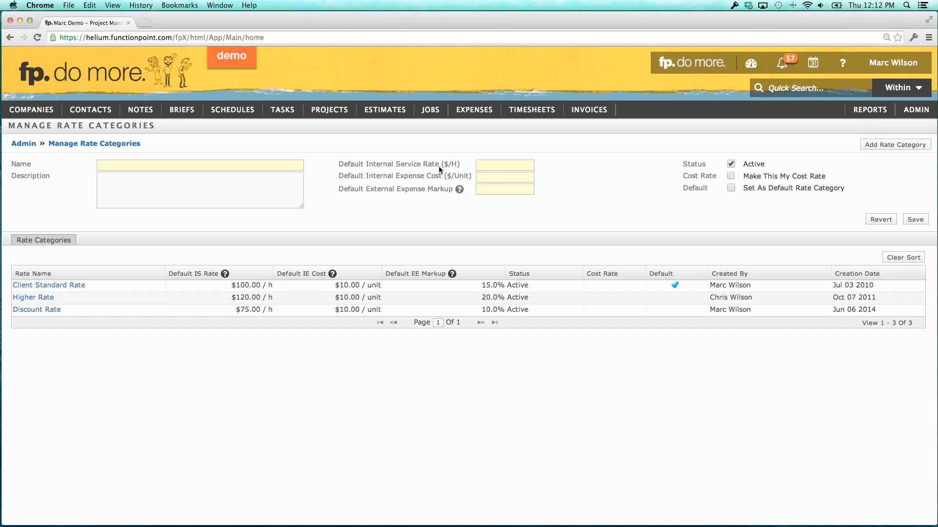
click(498, 177)
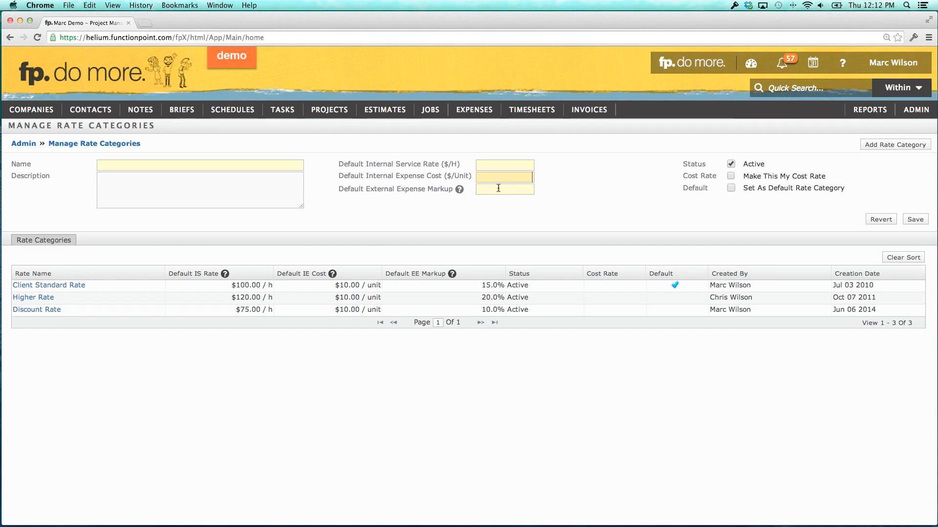
click(498, 188)
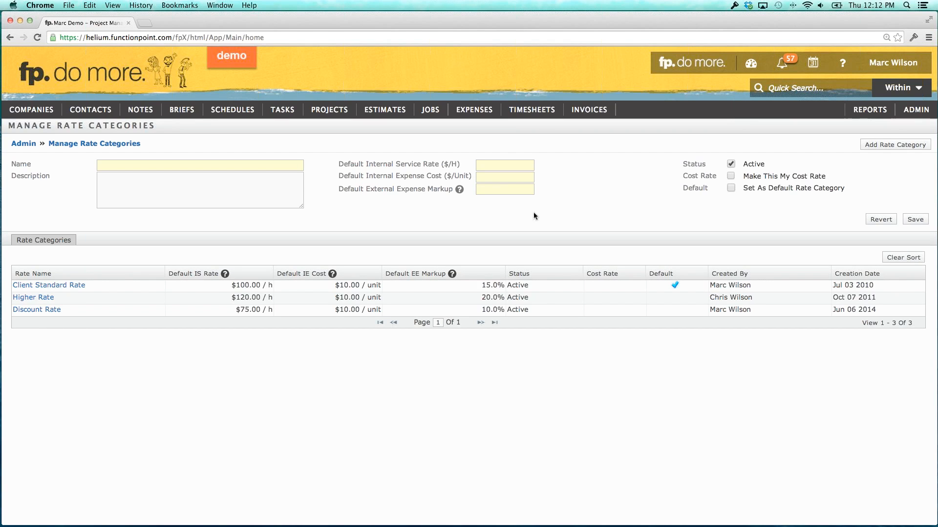
- Reopen Service Rates And Markups and inspect the Client Standard Rate for the 3D Modelling internal service
mouse_move(915, 115)
mouse_move(880, 148)
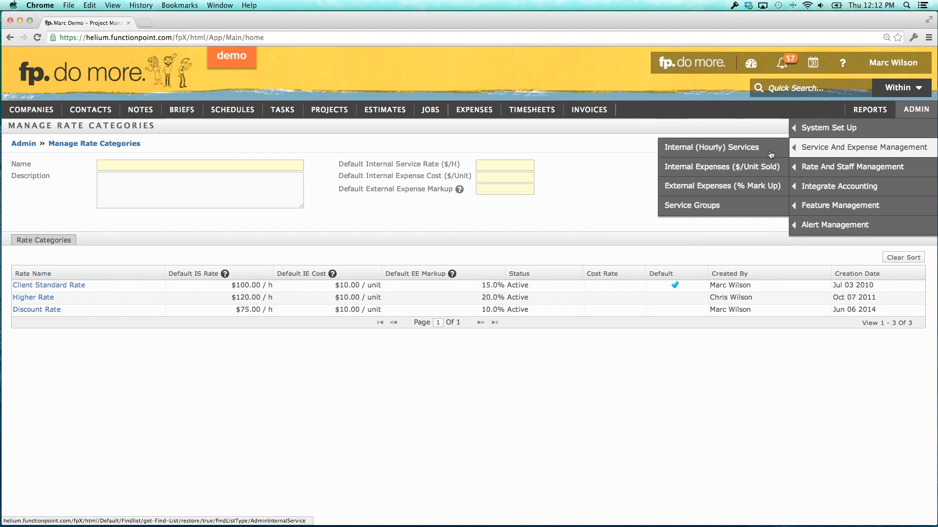
mouse_move(810, 167)
click(718, 188)
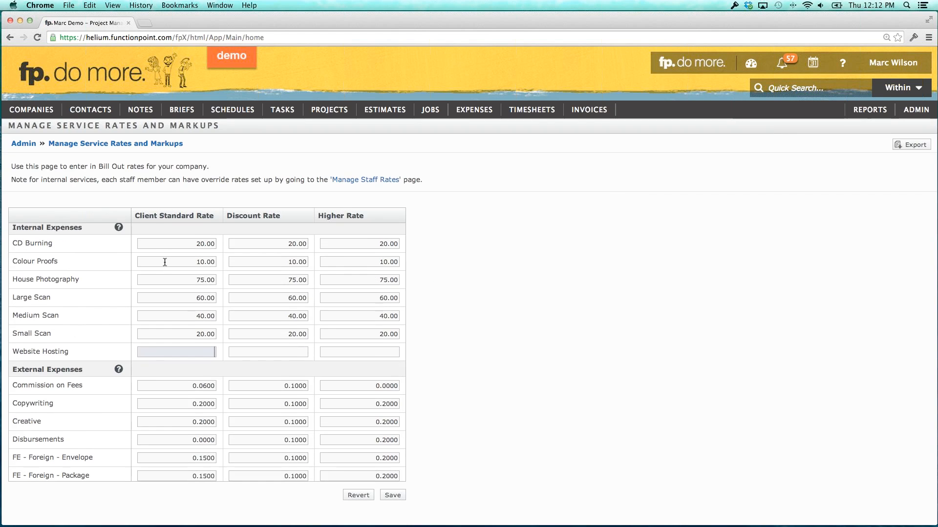
scroll(165, 262, up, 10)
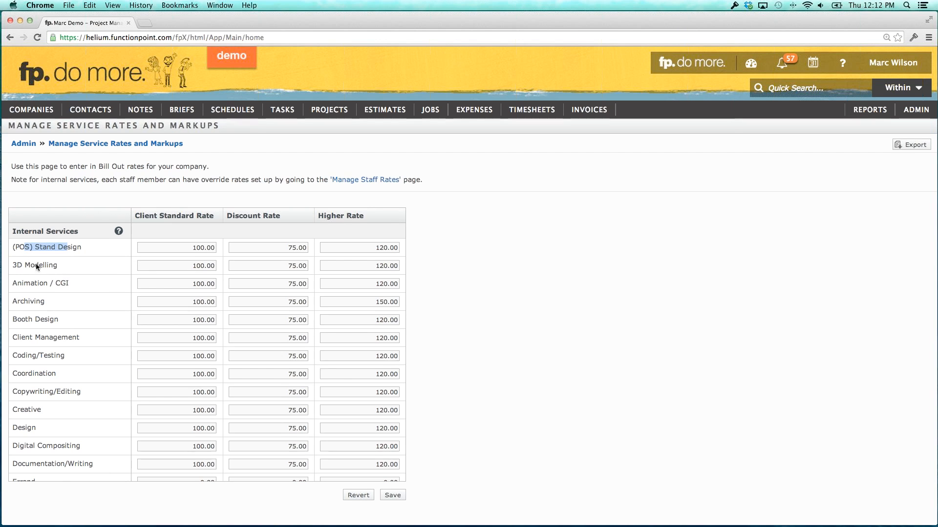
drag(193, 266, 229, 267)
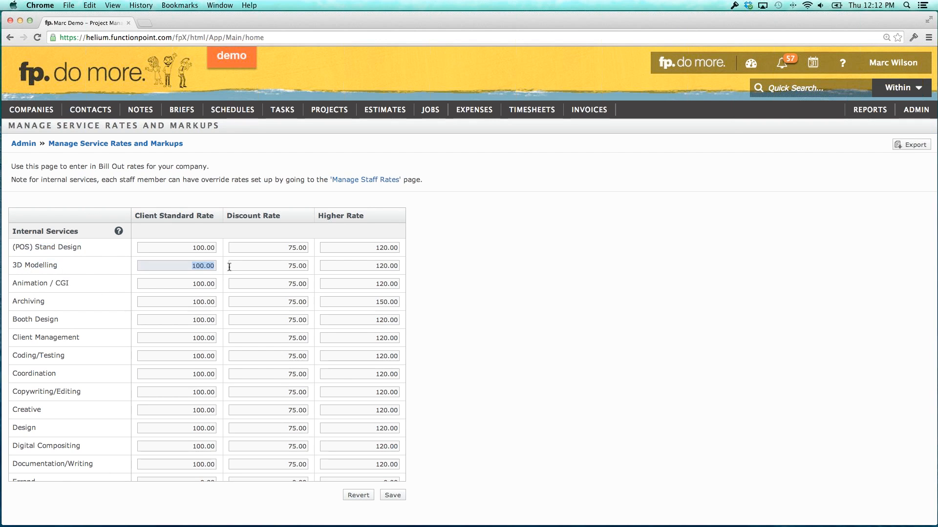
click(188, 217)
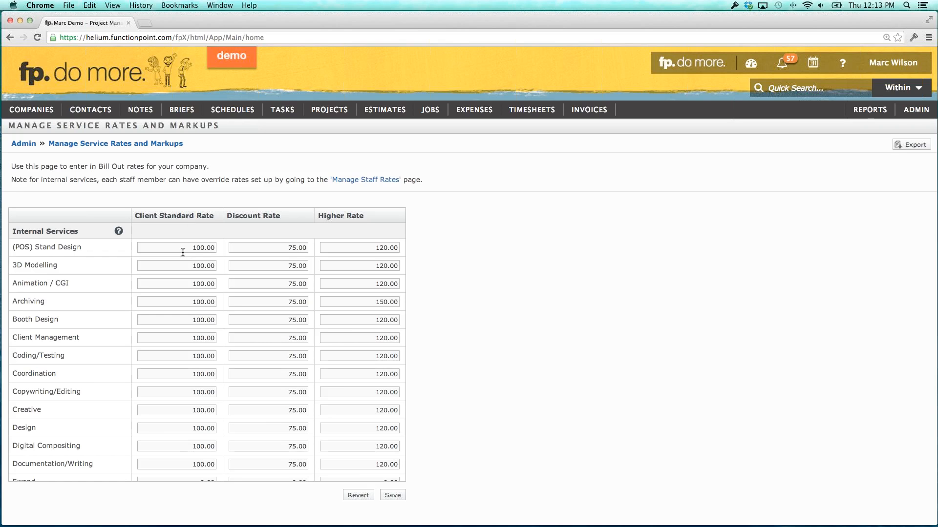
- Check the Client Standard Rate fields of (POS) Stand Design, 3D Modelling, Animation / CGI and Archiving without changing them
click(201, 248)
click(183, 266)
click(187, 285)
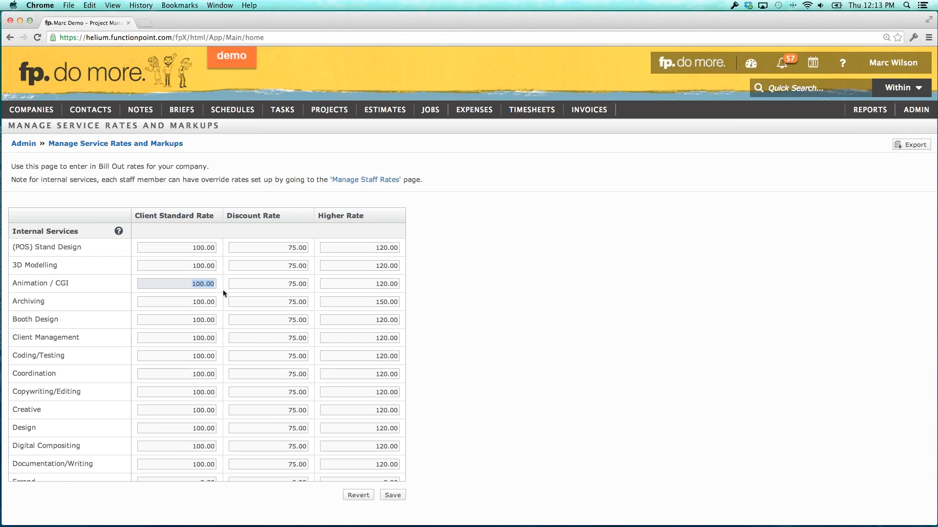
click(214, 303)
click(206, 301)
scroll(191, 229, up, 1)
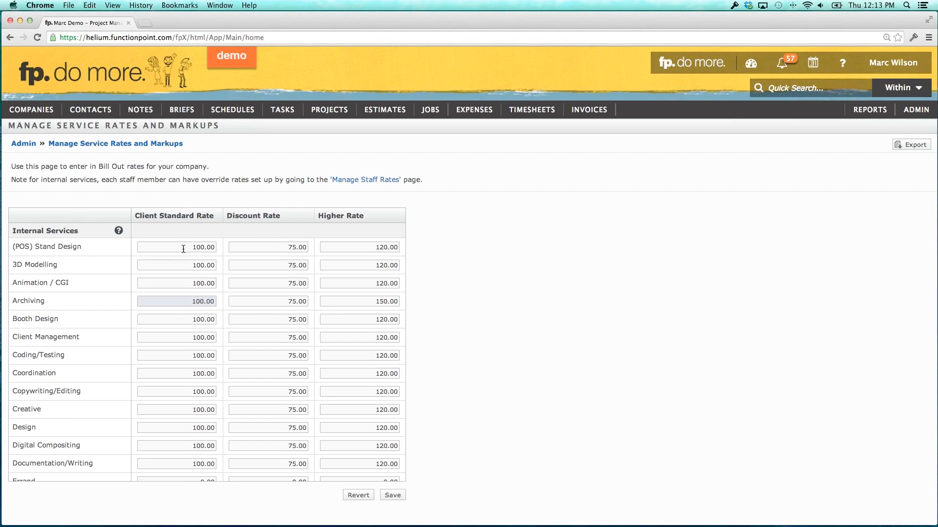
scroll(185, 234, up, 1)
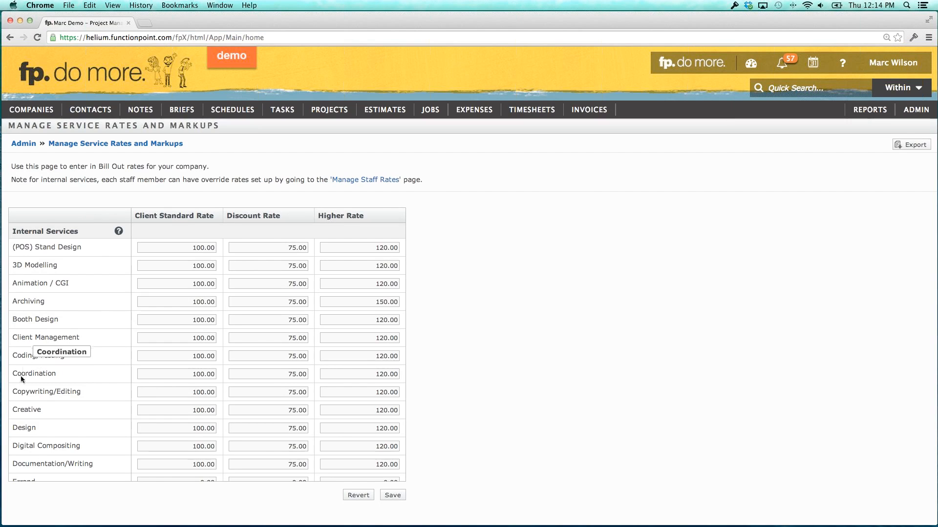
- Look through the internal service names, focusing on Design, Creative and Copywriting/Editing
drag(13, 426, 26, 427)
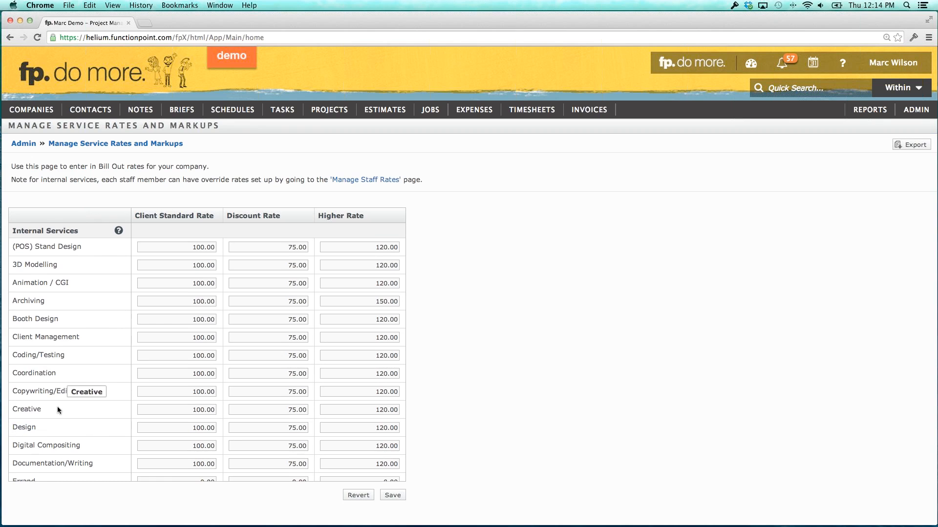
scroll(57, 406, down, 2)
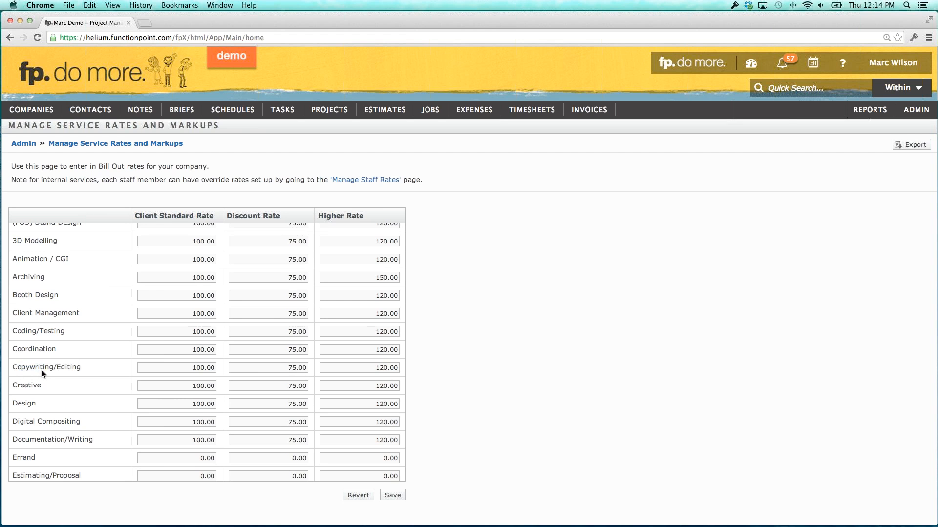
drag(21, 369, 66, 369)
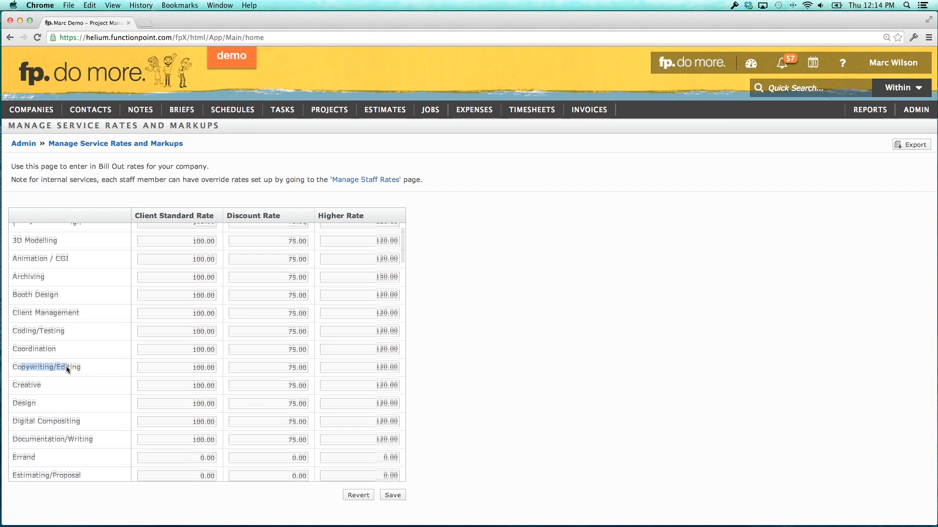
click(66, 367)
scroll(66, 367, up, 1)
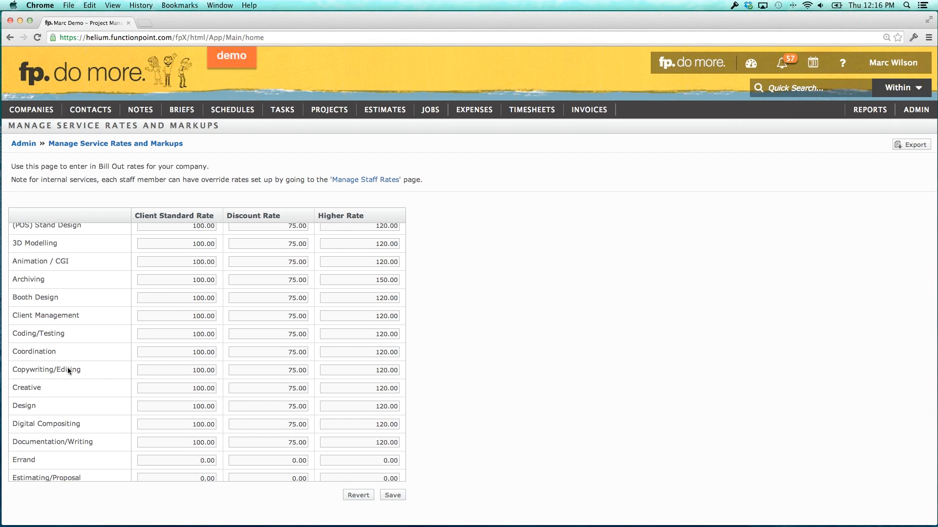
scroll(67, 367, up, 2)
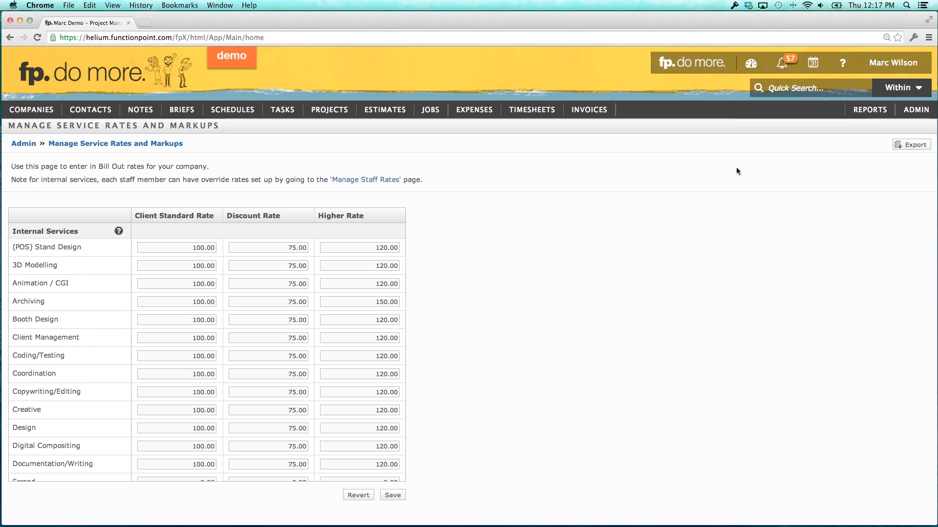
- Open the Staff, Staff Rates And Permissions list from the rate and staff management settings
click(912, 112)
mouse_move(881, 137)
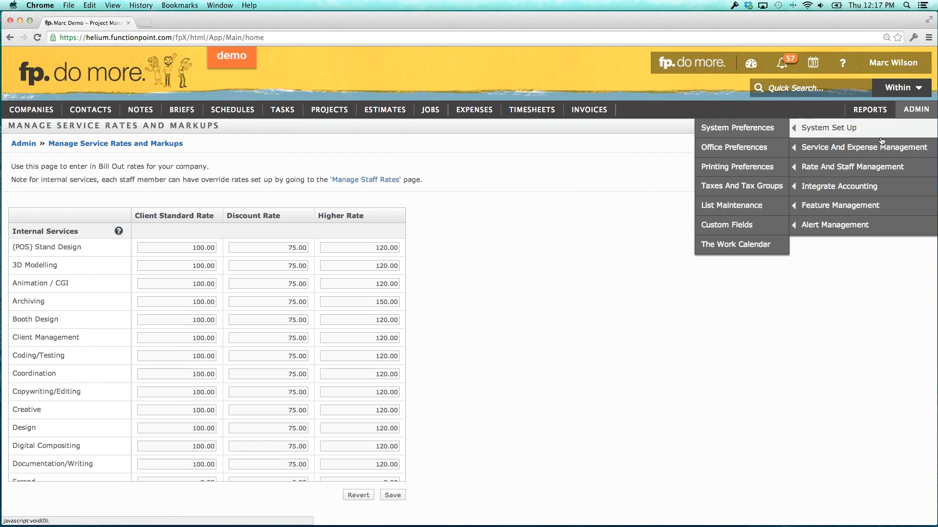
mouse_move(853, 167)
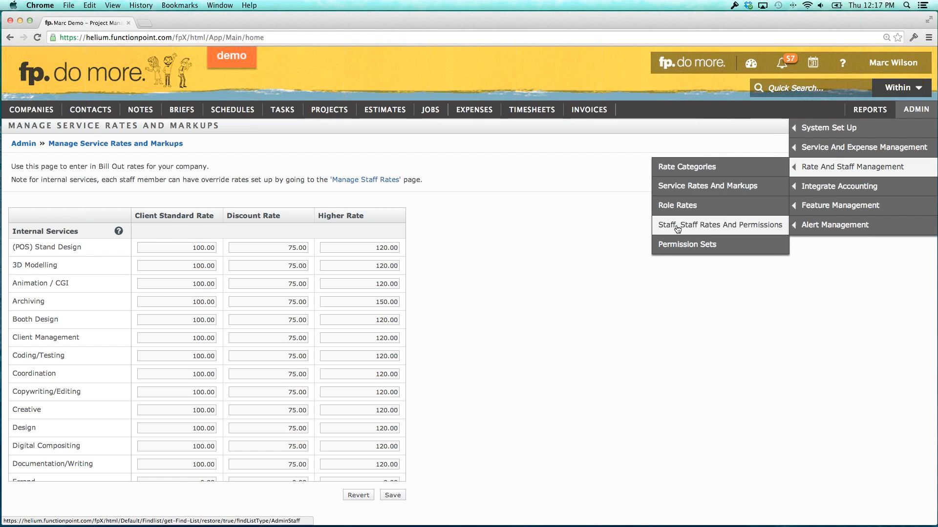
click(714, 227)
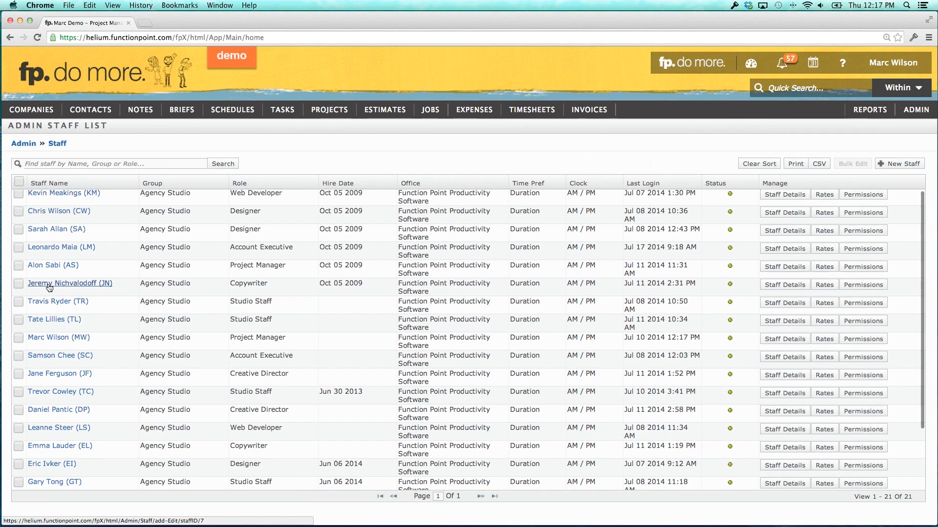
- Open the Manage Staff Rates page for the designer EI, hired Jun 06 2014, from the staff list
scroll(44, 371, down, 1)
scroll(44, 370, down, 3)
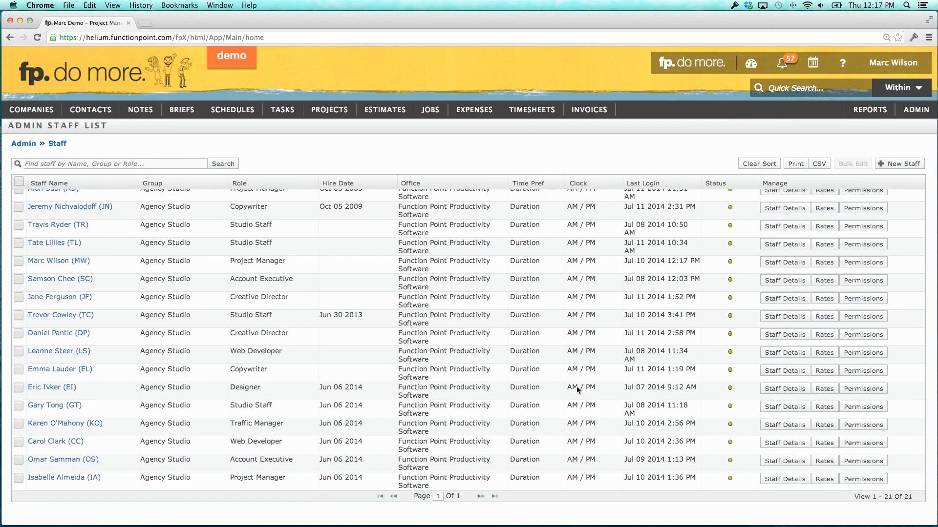
click(824, 389)
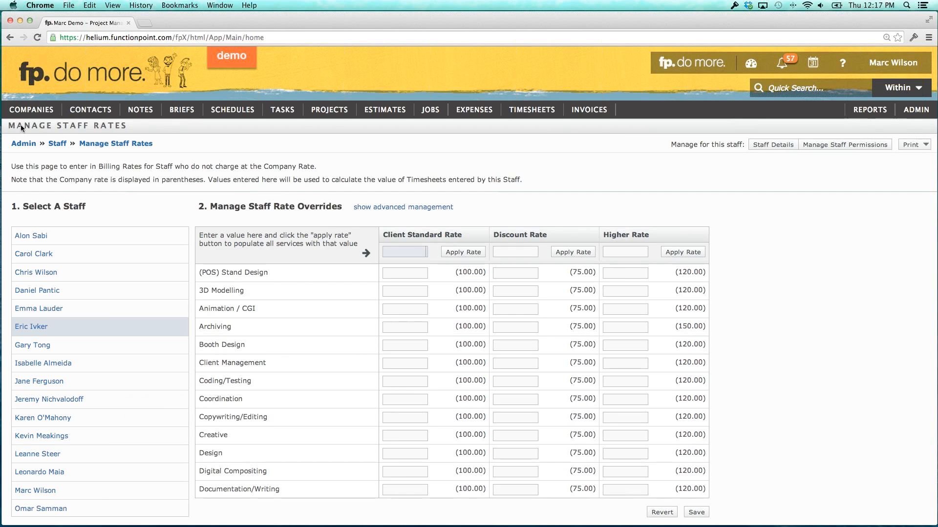
drag(9, 126, 128, 127)
click(163, 130)
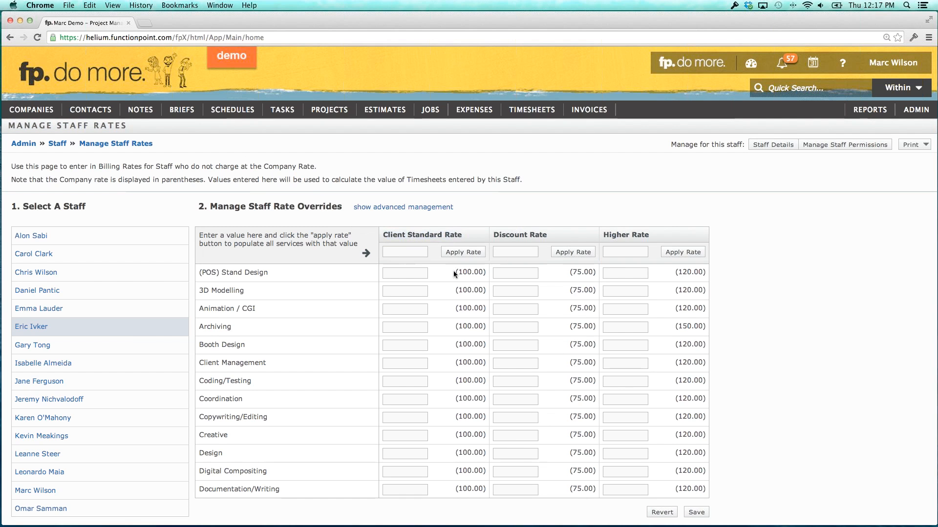
- Inspect the company's Client Standard Rate in parentheses for (POS) Stand Design
click(484, 274)
drag(460, 272, 478, 272)
click(477, 271)
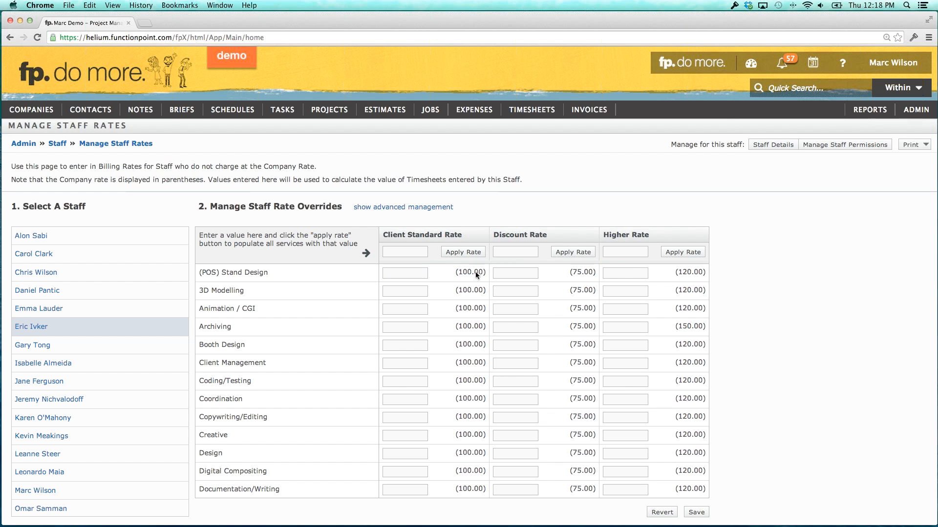
drag(457, 272, 485, 273)
click(482, 272)
click(129, 127)
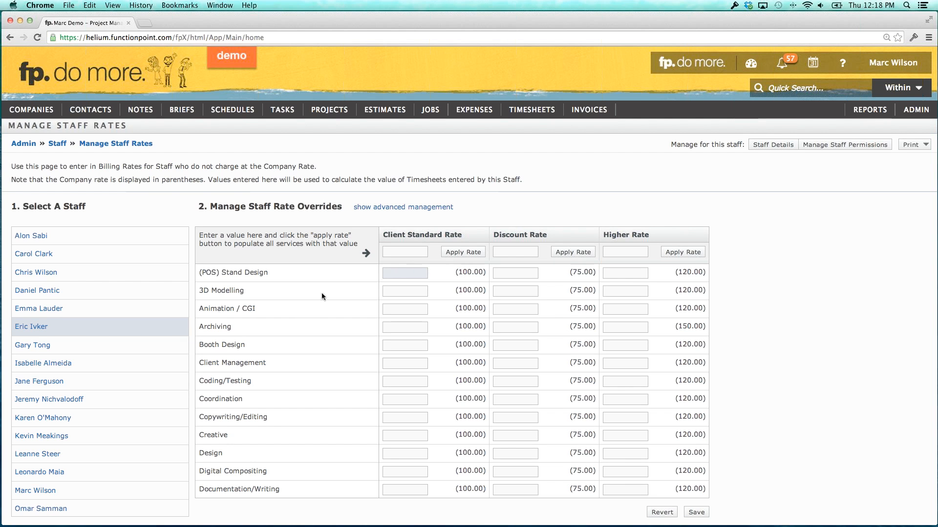
- Compare the (POS) Stand Design company rate with its Client Standard Rate override field, without changing either
drag(474, 270, 482, 271)
click(483, 271)
click(416, 274)
text(0.0)
click(456, 271)
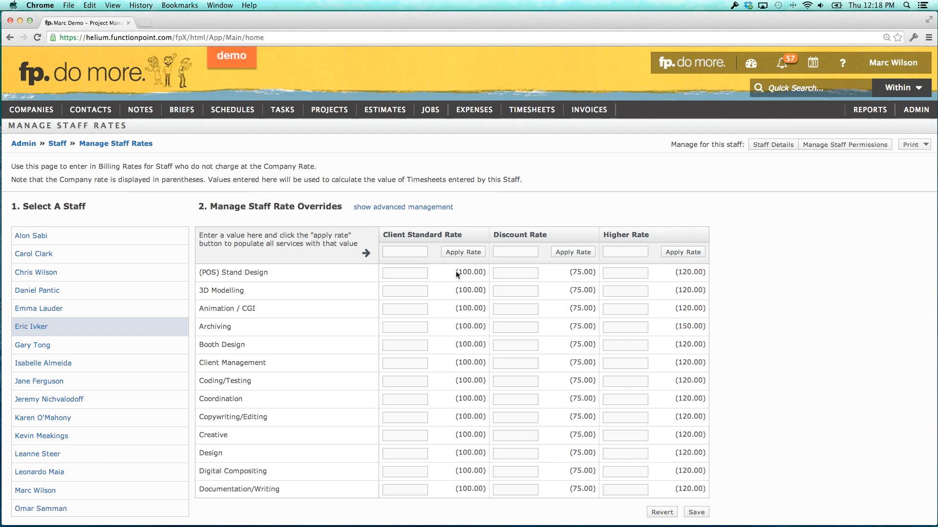
double_click(485, 271)
click(481, 271)
click(406, 274)
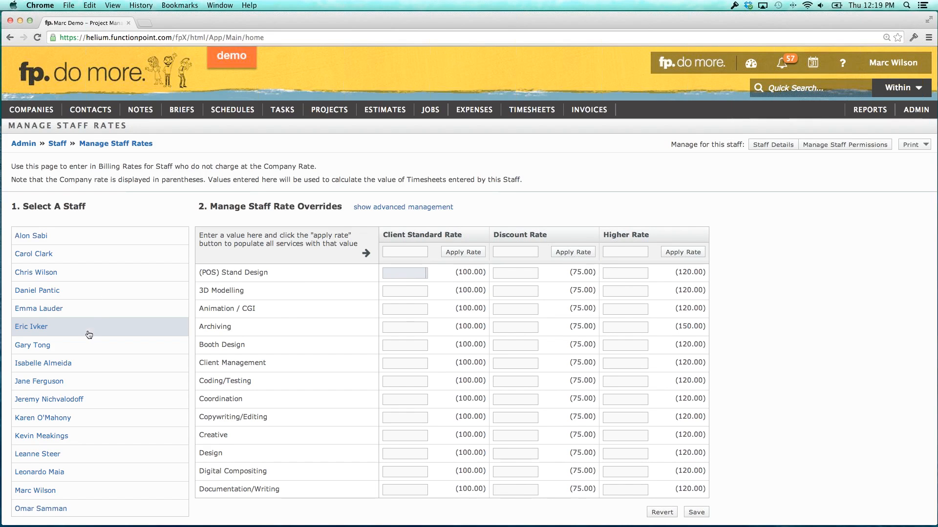
- Select the designer SA in the staff selection to display that person's rate overrides
scroll(88, 347, down, 1)
scroll(88, 346, down, 1)
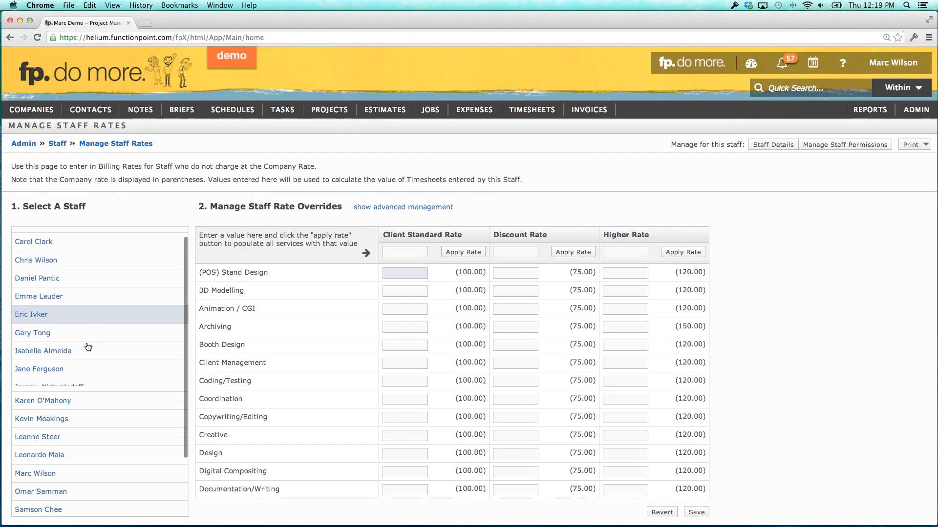
scroll(88, 347, down, 1)
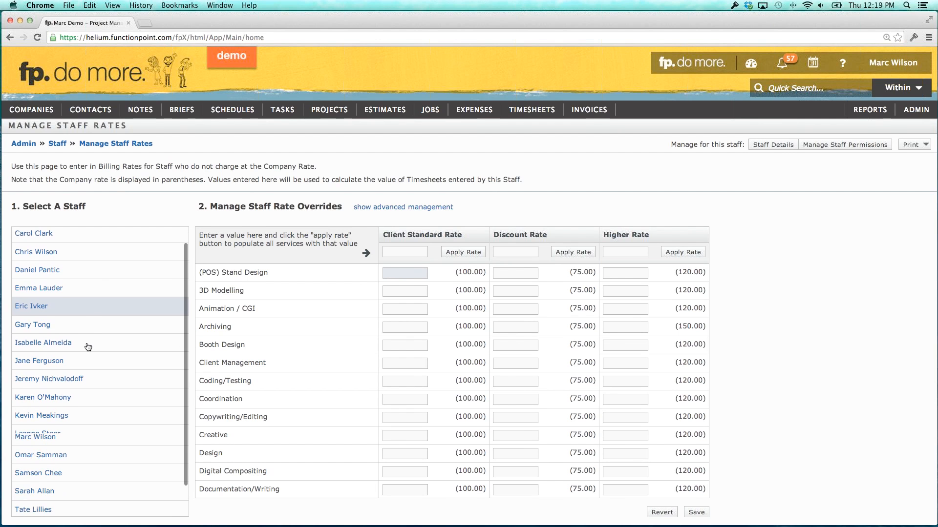
scroll(88, 346, down, 5)
click(143, 457)
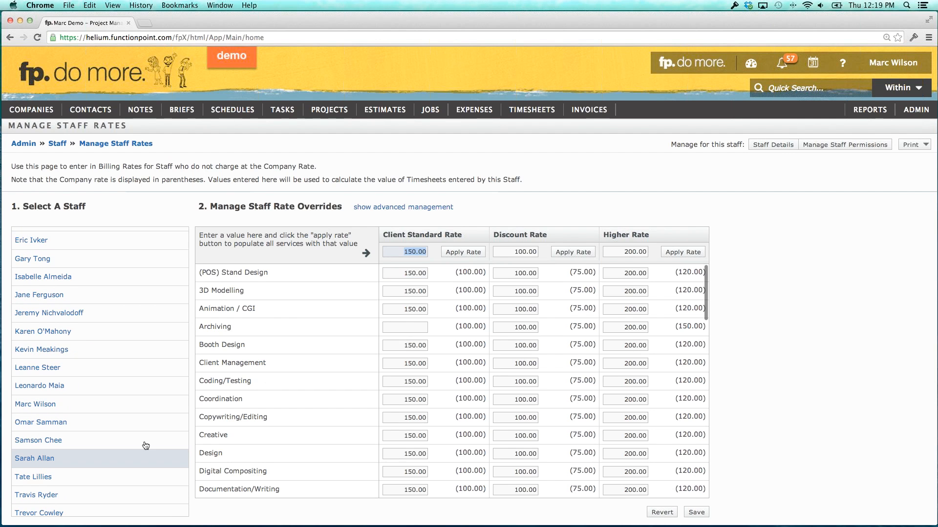
scroll(145, 445, down, 1)
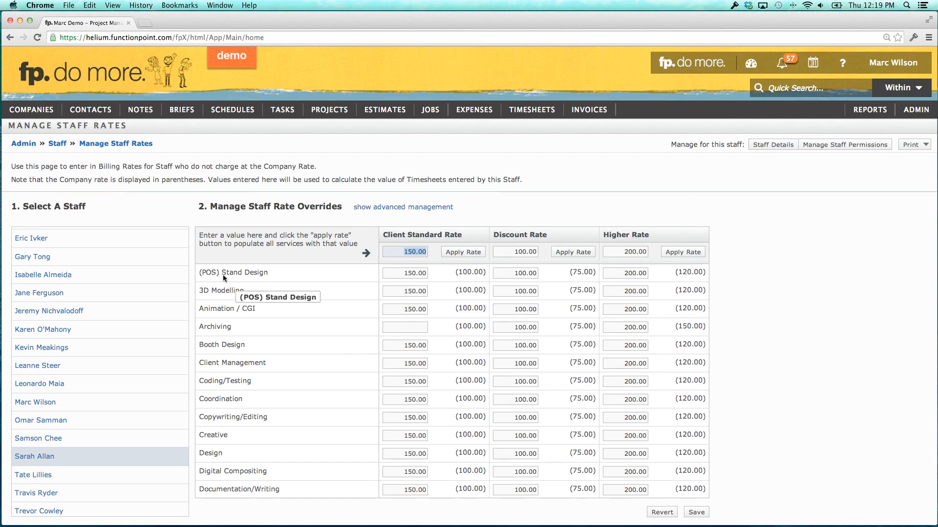
- Look through the designer's overrides per service, focusing on 3D Modelling and the Client Standard Rate of (POS) Stand Design
drag(209, 291, 236, 291)
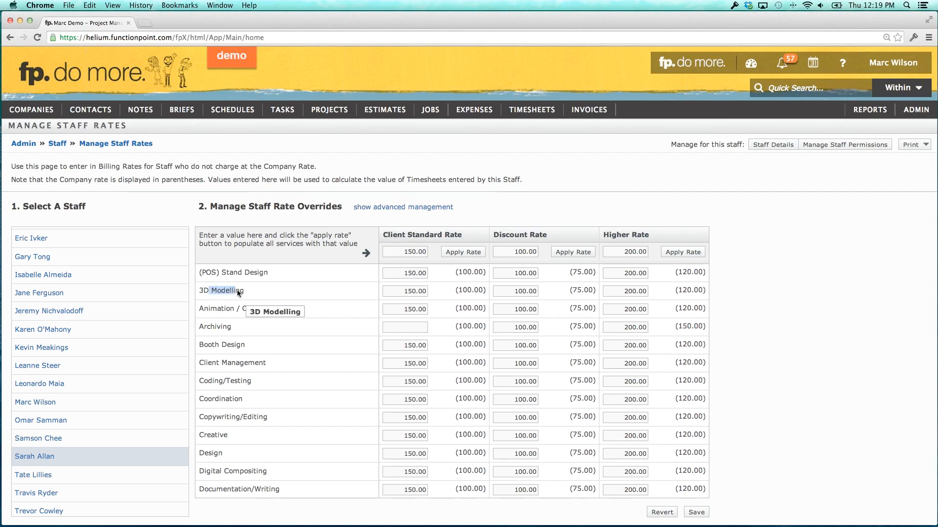
click(256, 293)
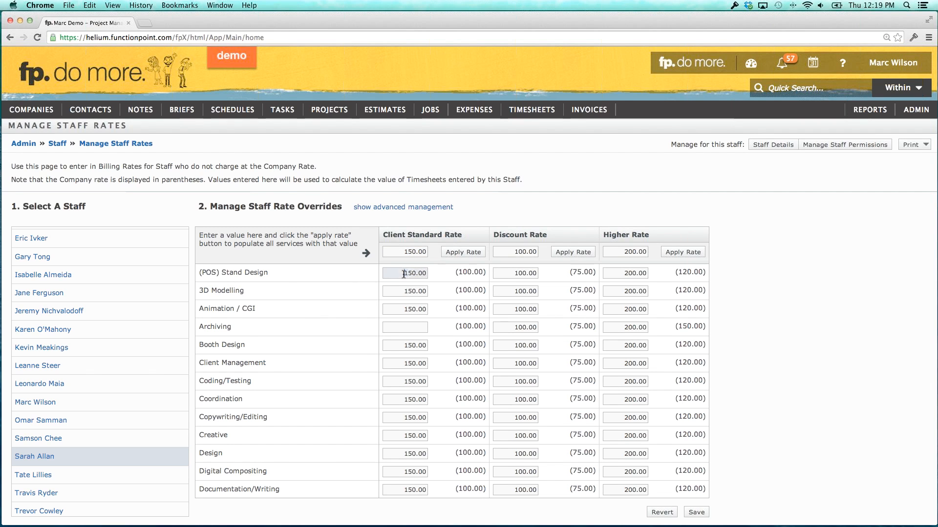
drag(404, 274, 429, 274)
click(427, 273)
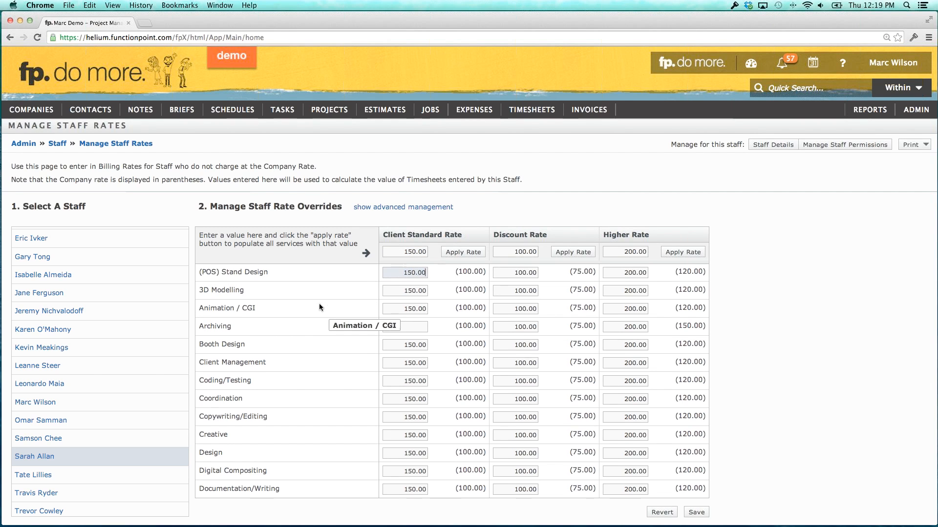
scroll(319, 305, down, 8)
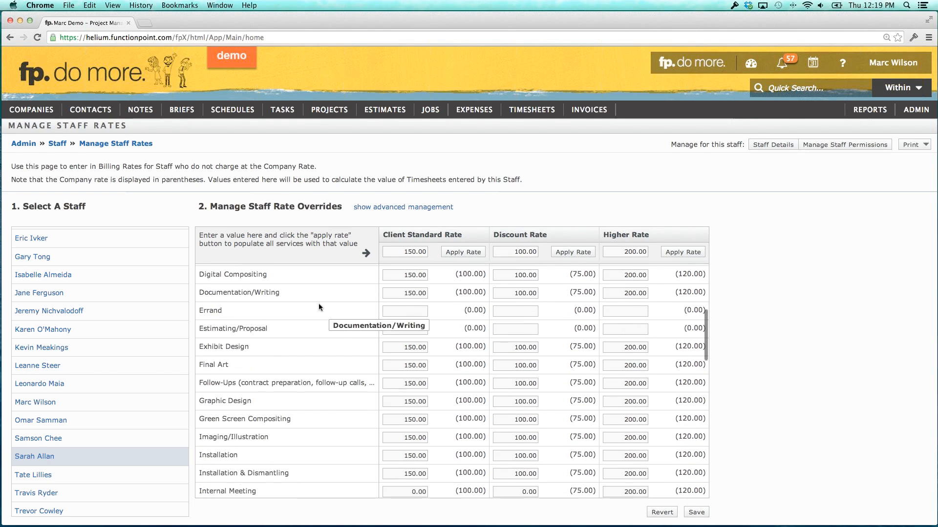
scroll(319, 305, up, 8)
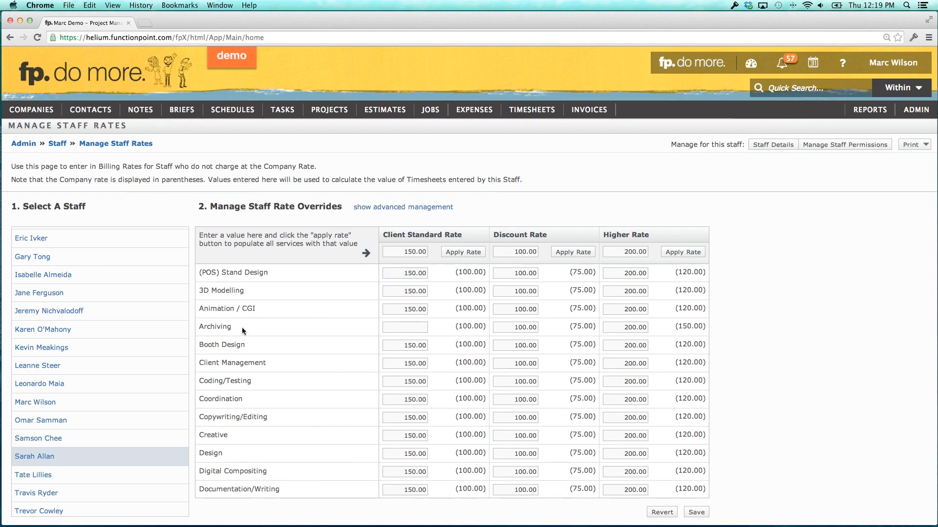
- Examine the Archiving row and the (POS) Stand Design overrides for the Client Standard, Discount and Higher Rate
drag(241, 327, 473, 326)
click(484, 324)
drag(404, 272, 433, 276)
click(446, 274)
drag(514, 273, 537, 274)
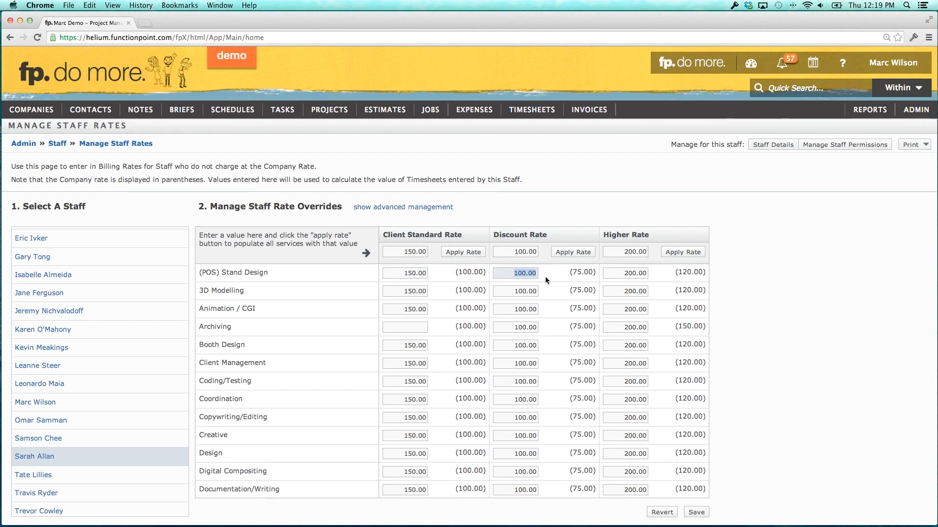
click(572, 269)
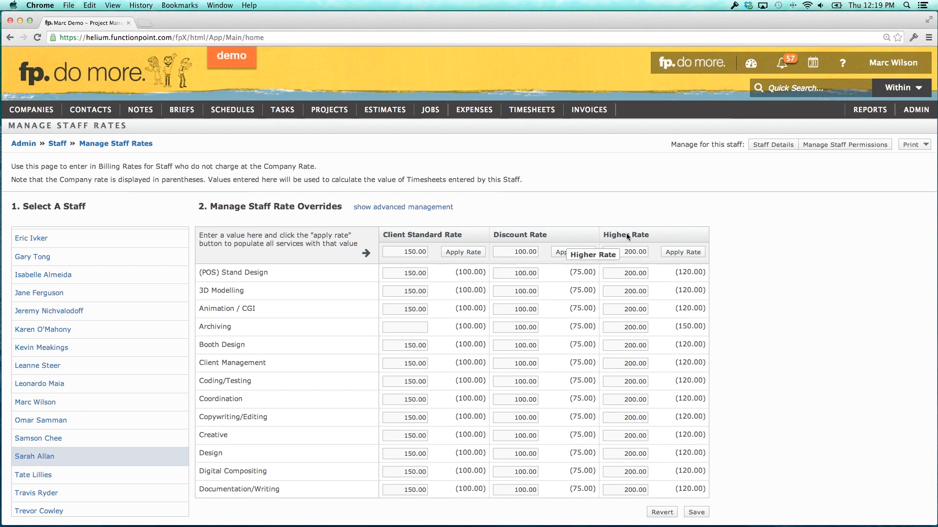
drag(624, 274, 654, 272)
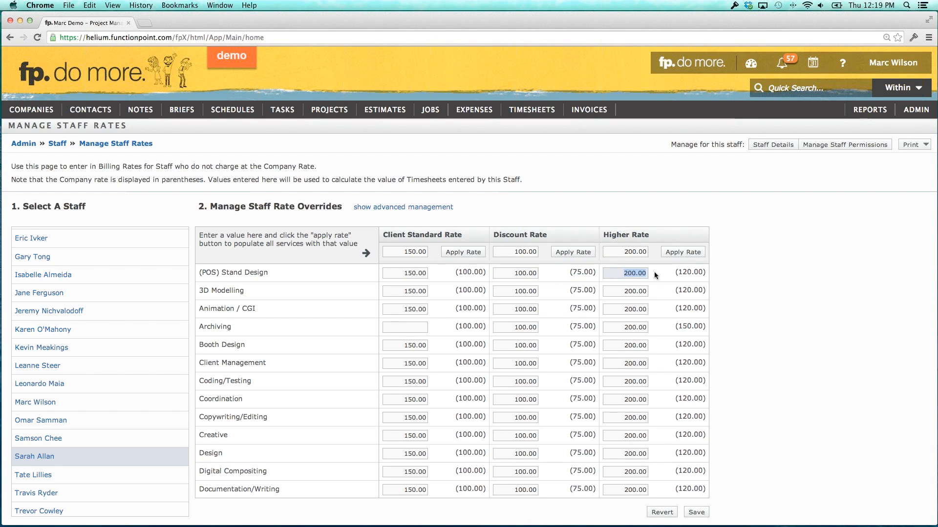
click(686, 272)
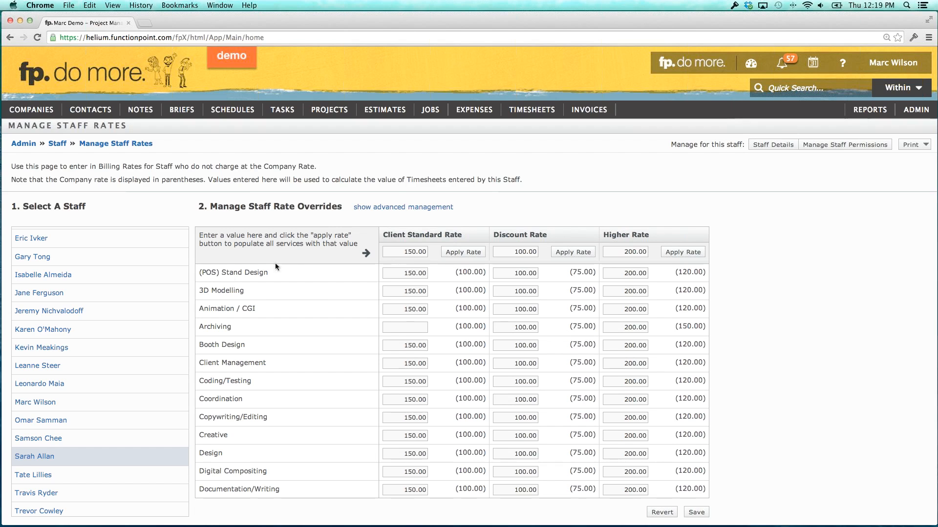
- Look from 3D Modelling through to the Design service and inspect its Client Standard Rate override
drag(201, 289, 235, 292)
click(236, 294)
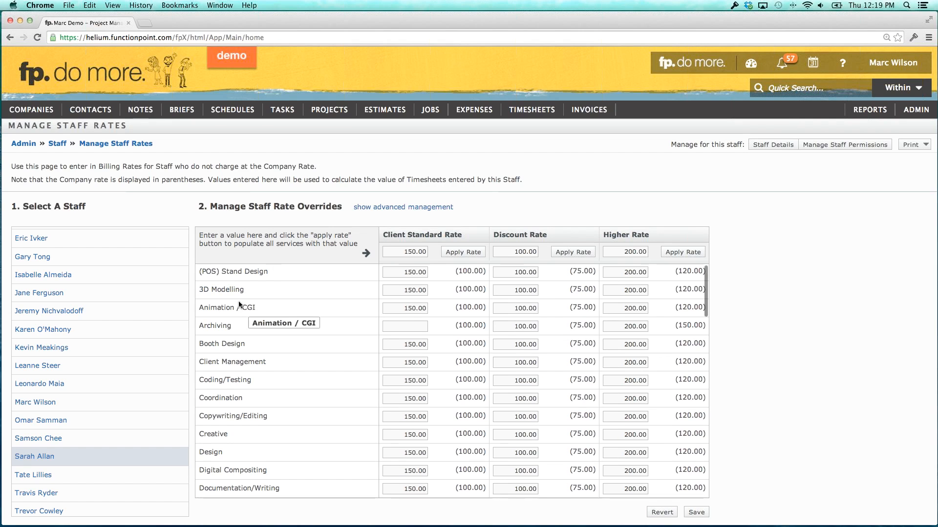
scroll(239, 302, down, 5)
scroll(228, 365, down, 4)
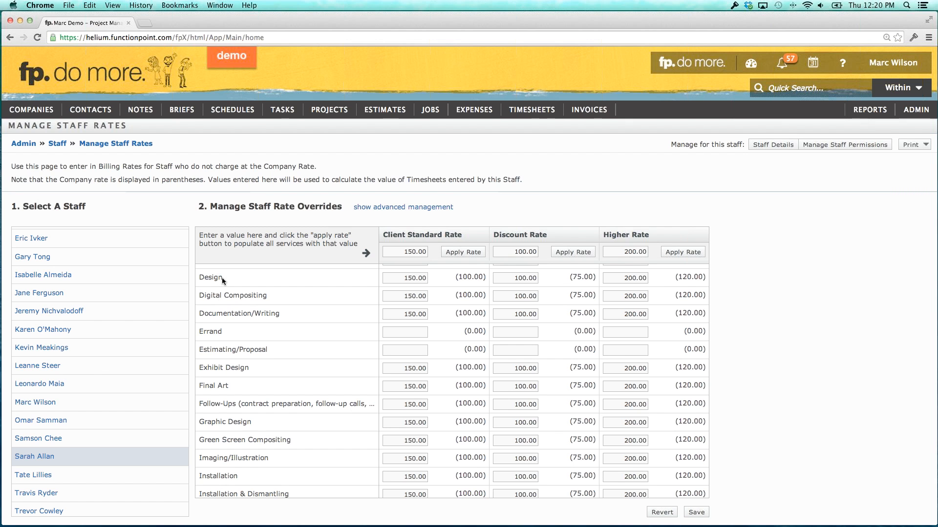
scroll(209, 284, up, 1)
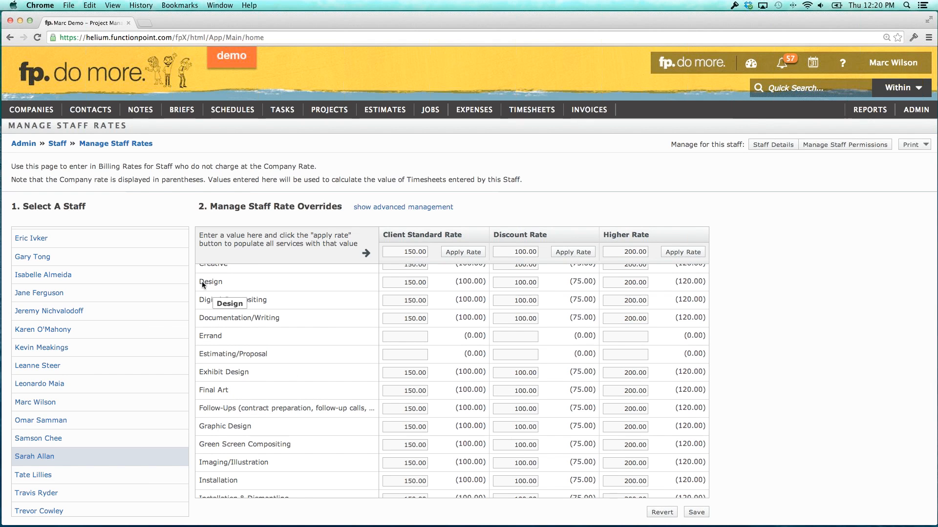
click(406, 283)
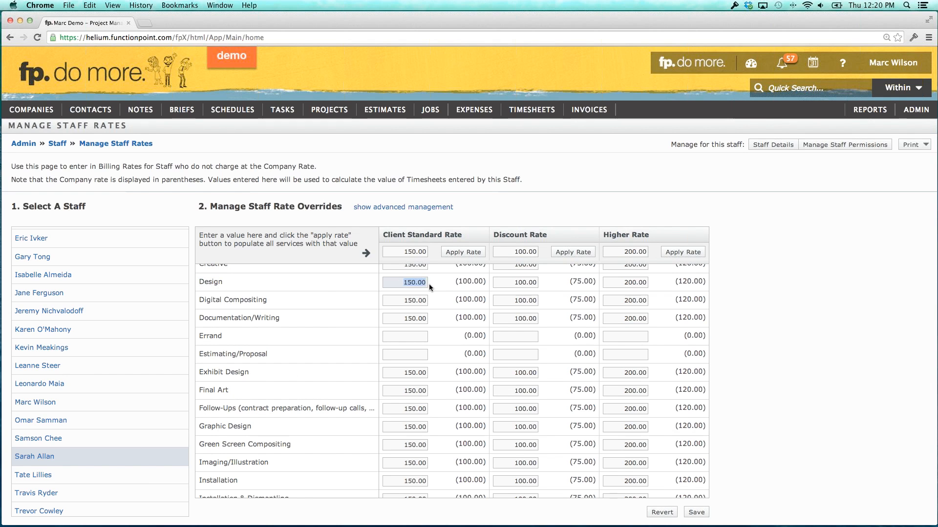
- Switch back to the designer EI and examine the company's Client Standard Rate for the Design service
scroll(114, 338, up, 1)
scroll(88, 318, up, 3)
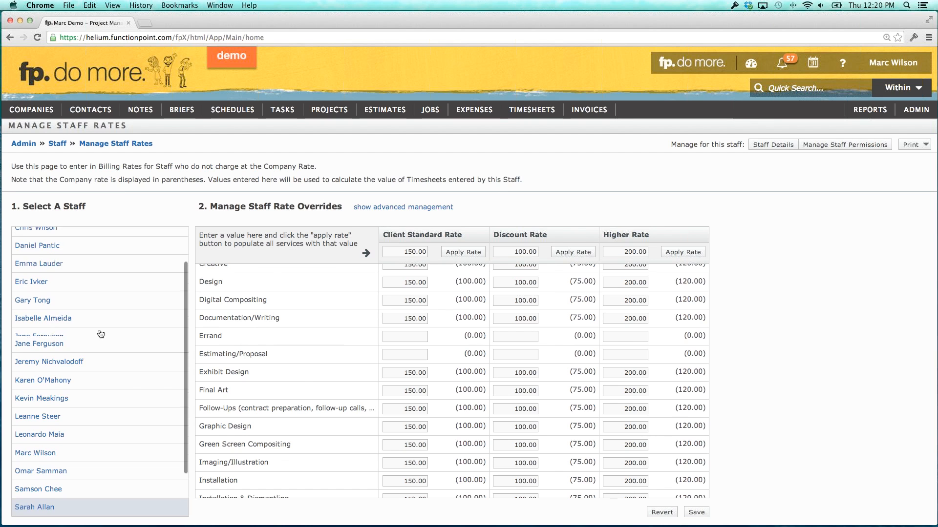
click(39, 290)
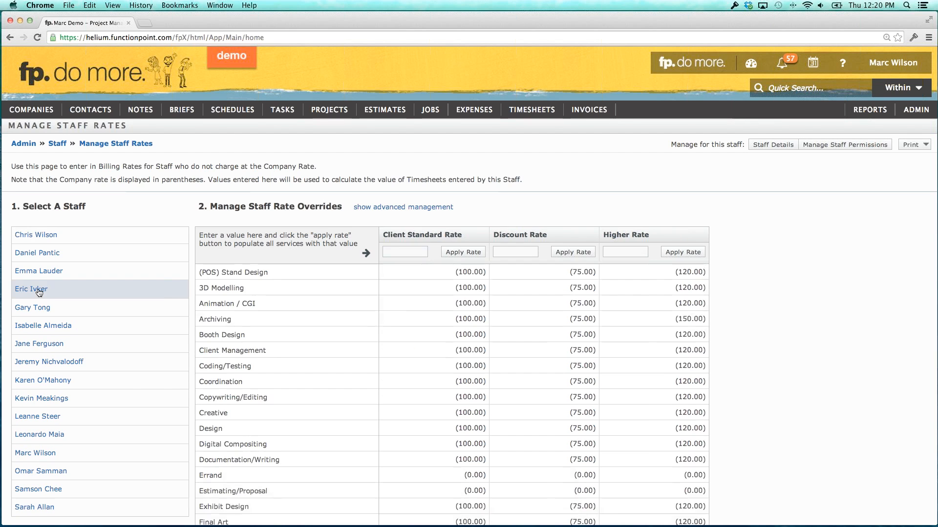
scroll(225, 360, down, 5)
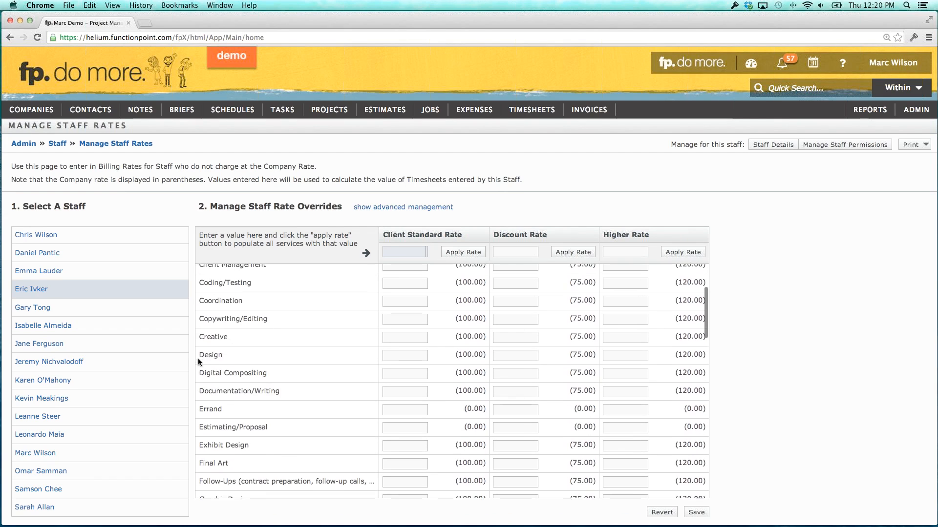
drag(459, 353, 477, 353)
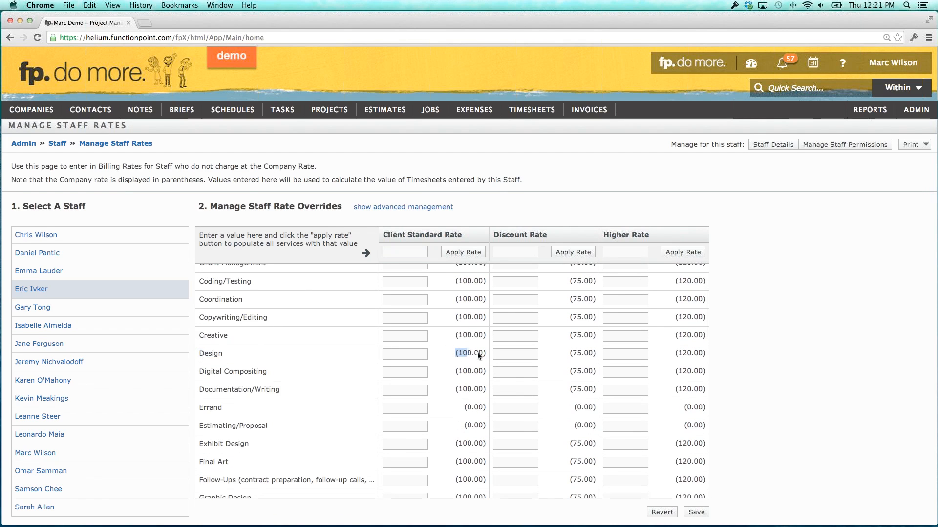
click(483, 353)
scroll(328, 346, down, 1)
scroll(327, 346, down, 2)
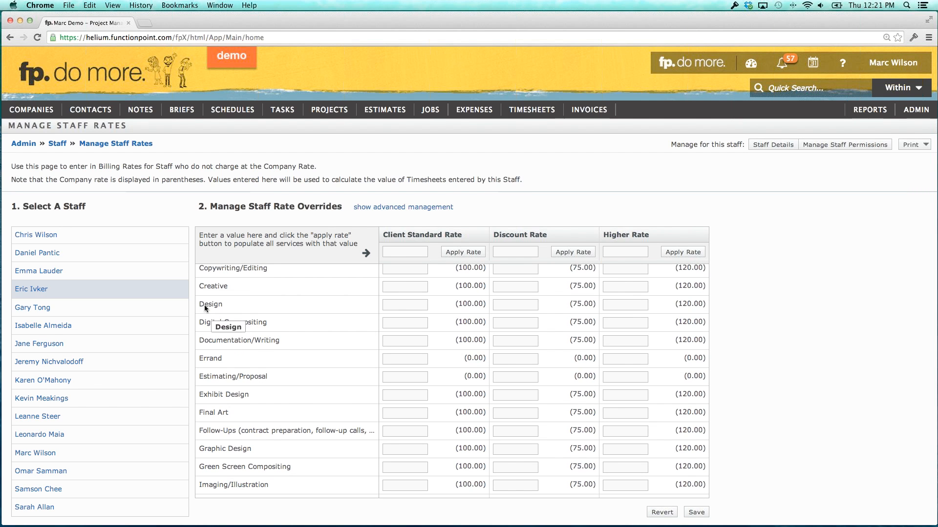
drag(201, 305, 222, 304)
click(230, 302)
- Open the 30339 Fall Brochure estimate in a new browser tab and make its services editable
mouse_move(386, 110)
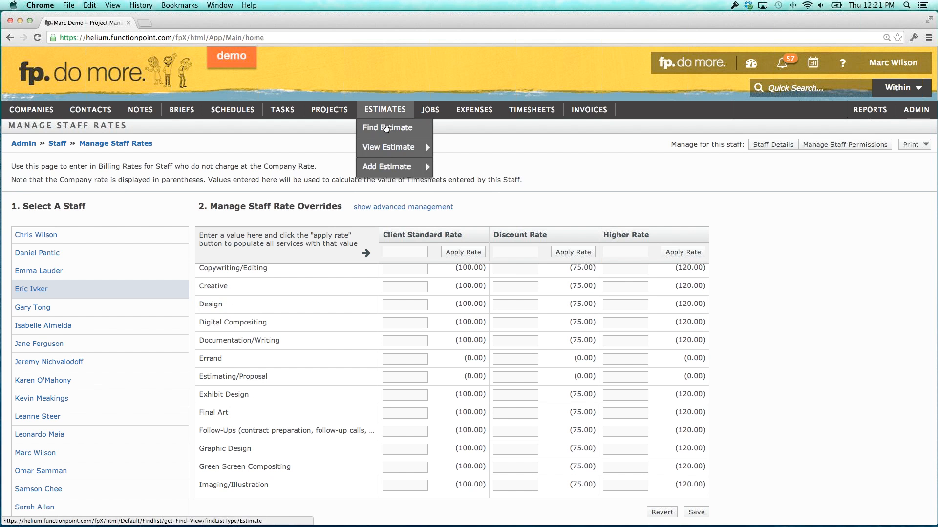
mouse_move(391, 148)
right_click(473, 148)
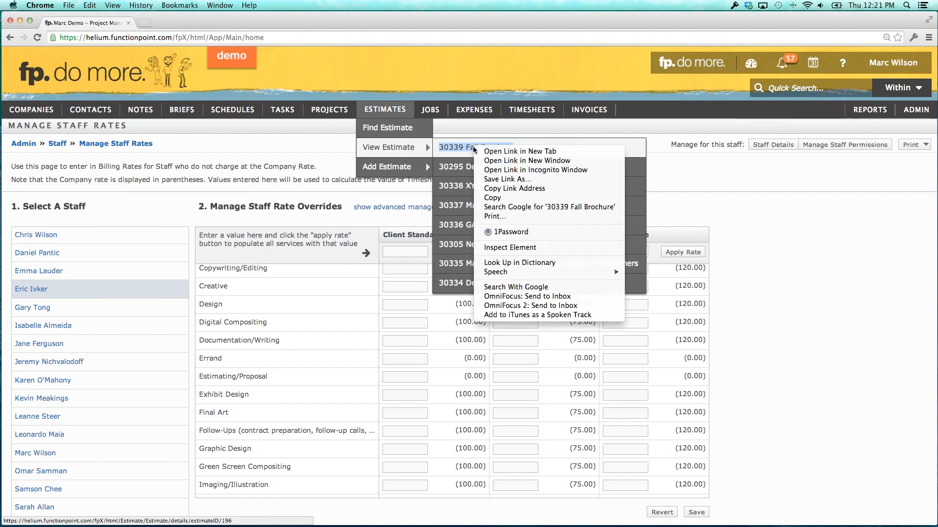
click(490, 151)
click(185, 24)
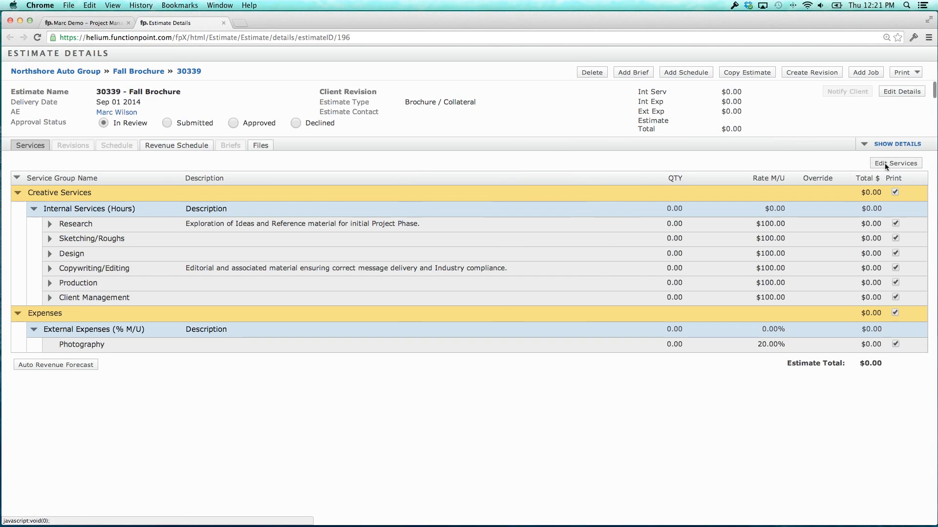
click(885, 164)
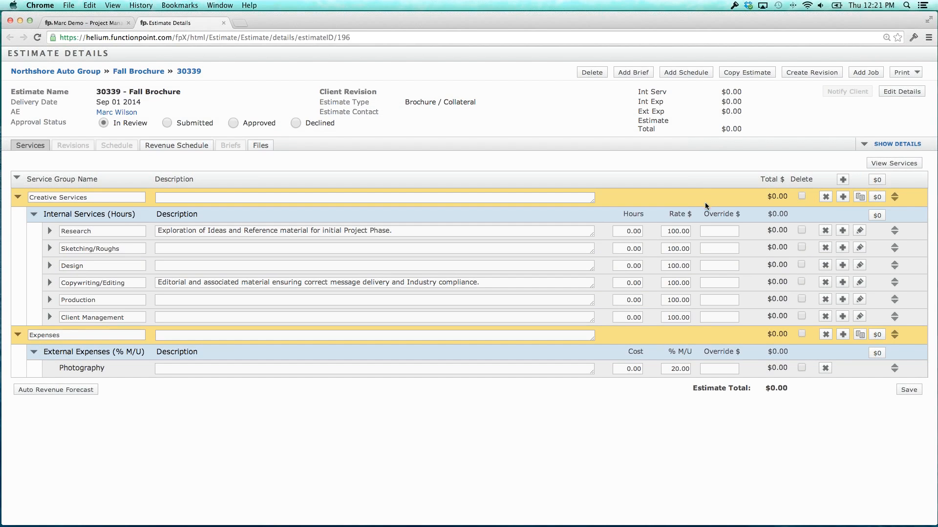
- Check the hourly rates of Research, Sketching/Roughs and Design, and set the Research hours to 10
click(669, 231)
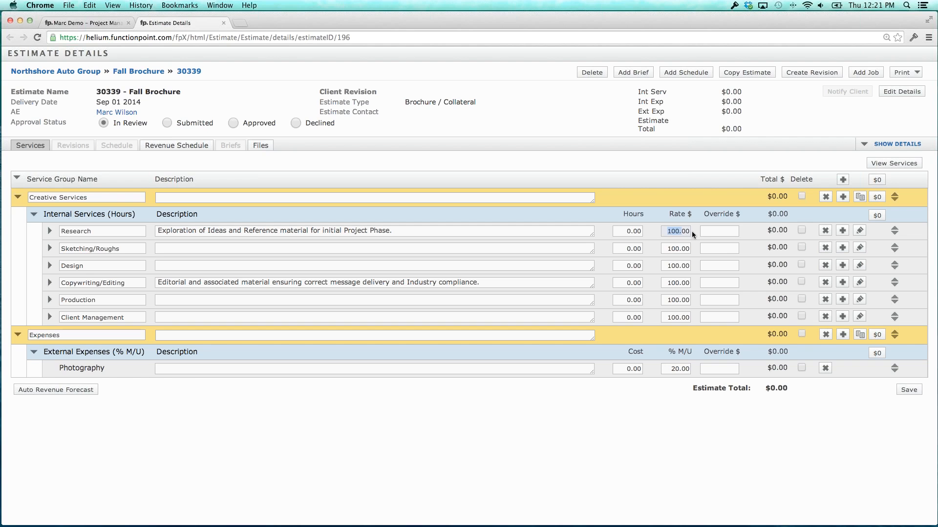
click(664, 249)
click(669, 265)
click(676, 202)
click(622, 230)
text(10)
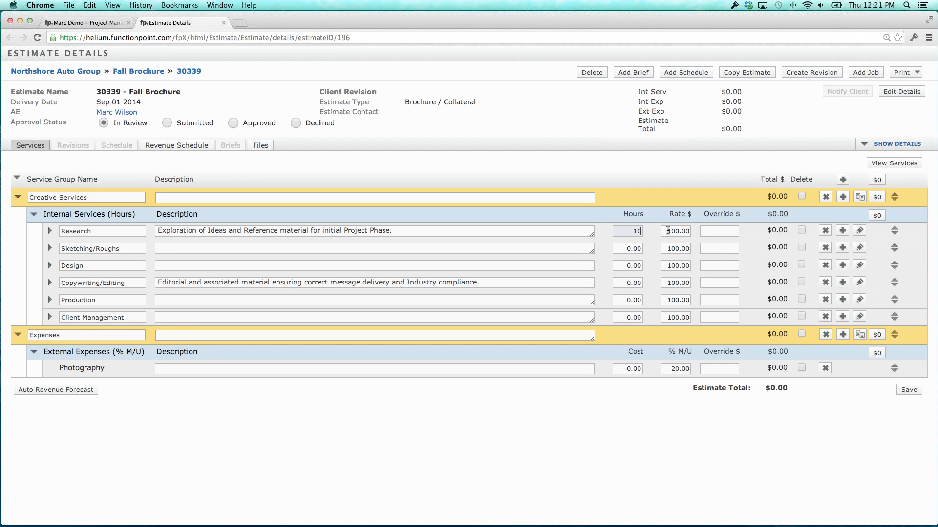
- Add two staff rows to the Sketching/Roughs service and assign the second and third staff members listed under DESIGNER
click(669, 214)
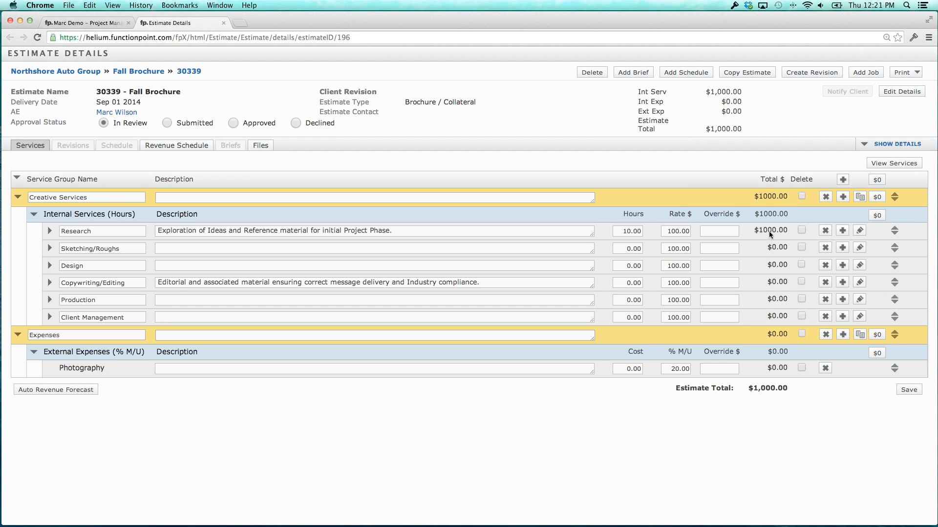
click(842, 249)
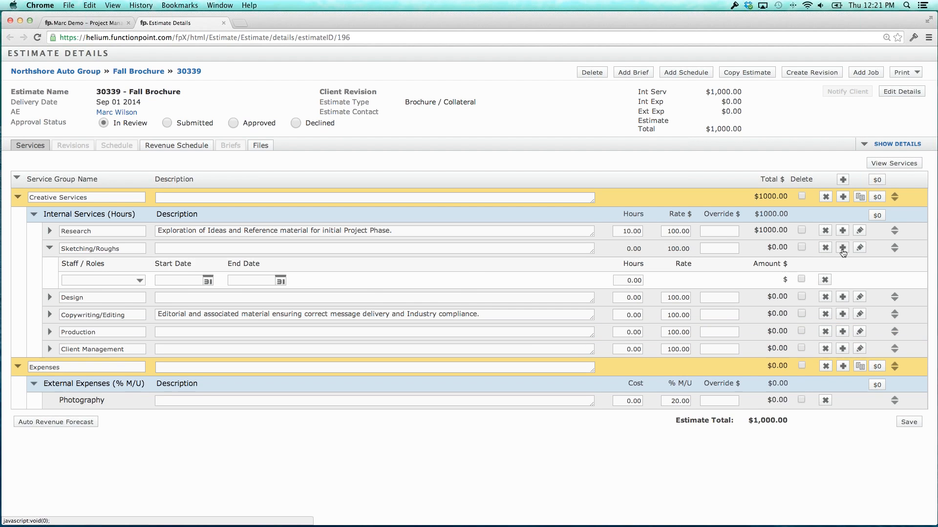
click(842, 249)
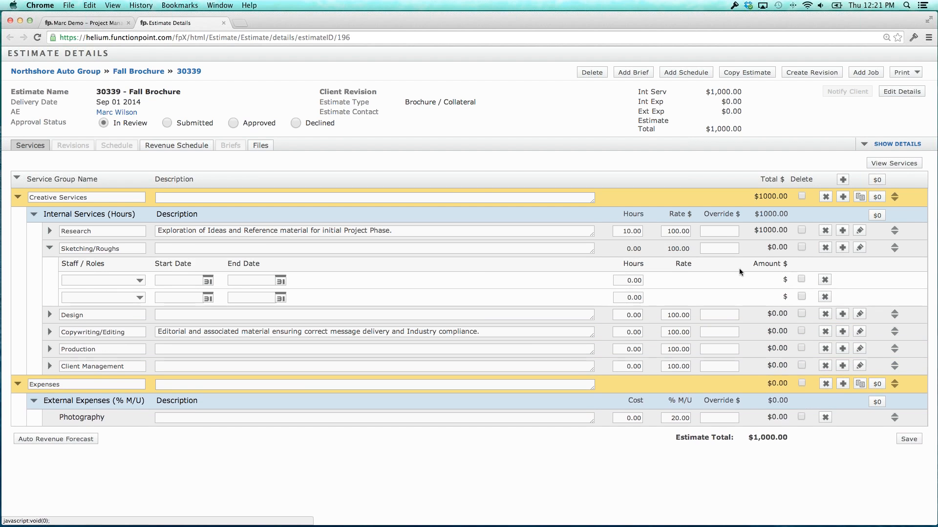
click(83, 280)
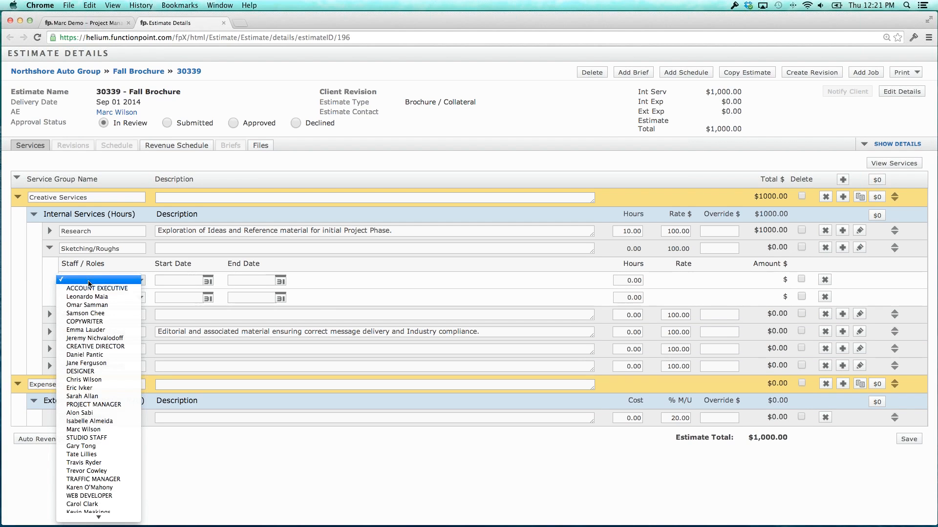
click(95, 384)
click(104, 299)
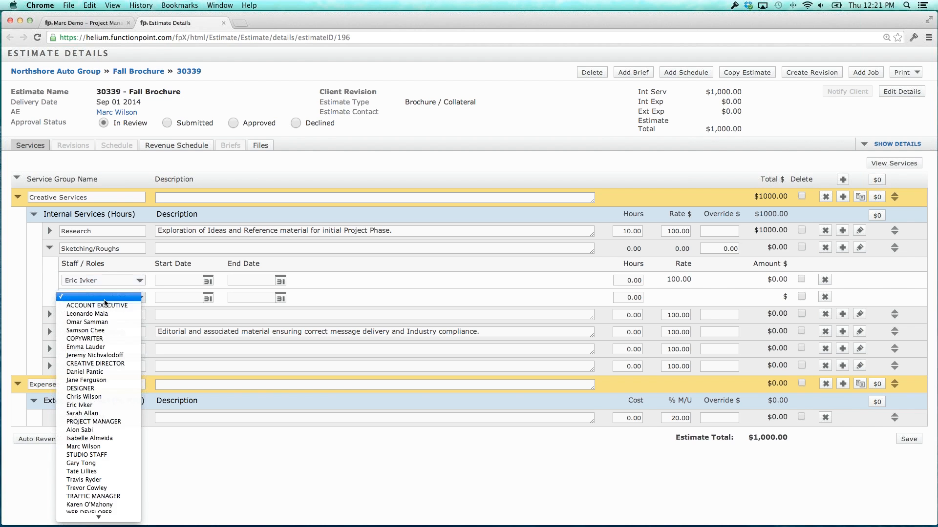
click(82, 413)
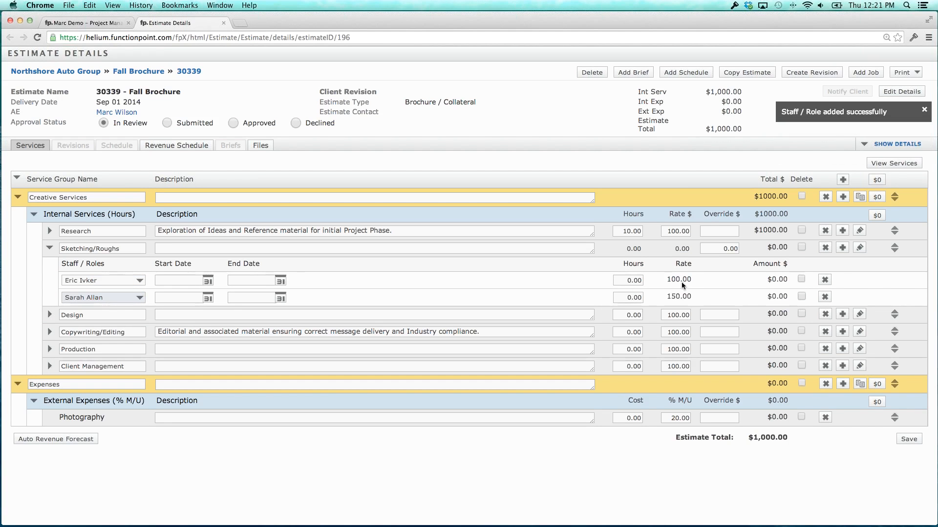
- Check the second staff member's rate under Sketching/Roughs and set both staff members' hours to 10
drag(667, 296, 692, 297)
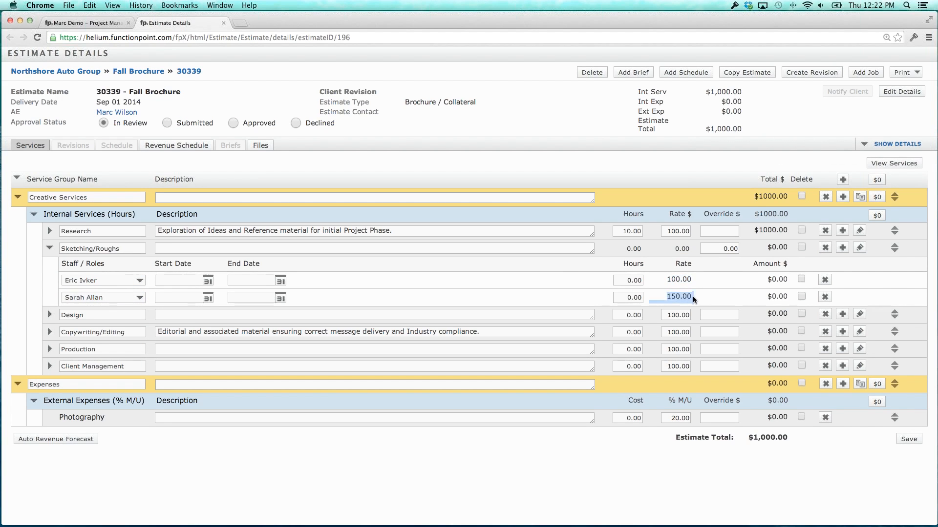
click(686, 297)
click(632, 298)
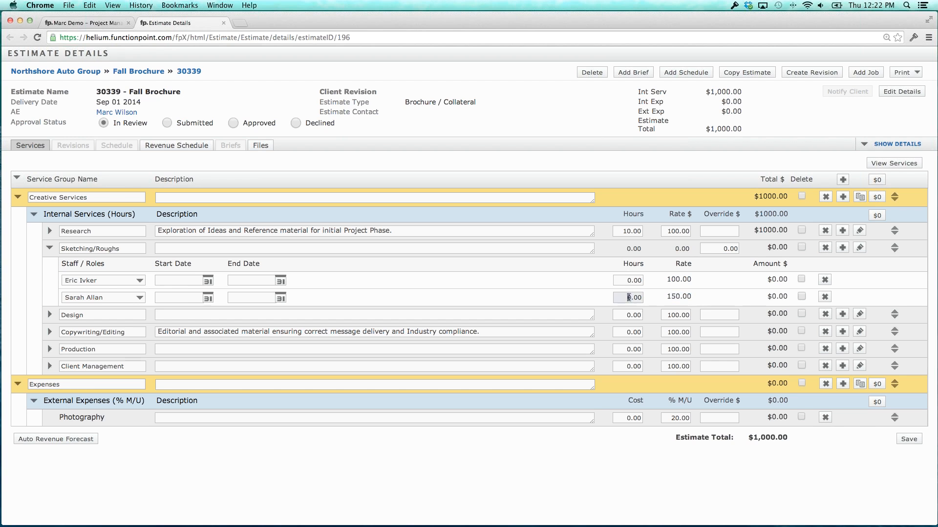
text(10)
click(628, 282)
text(10)
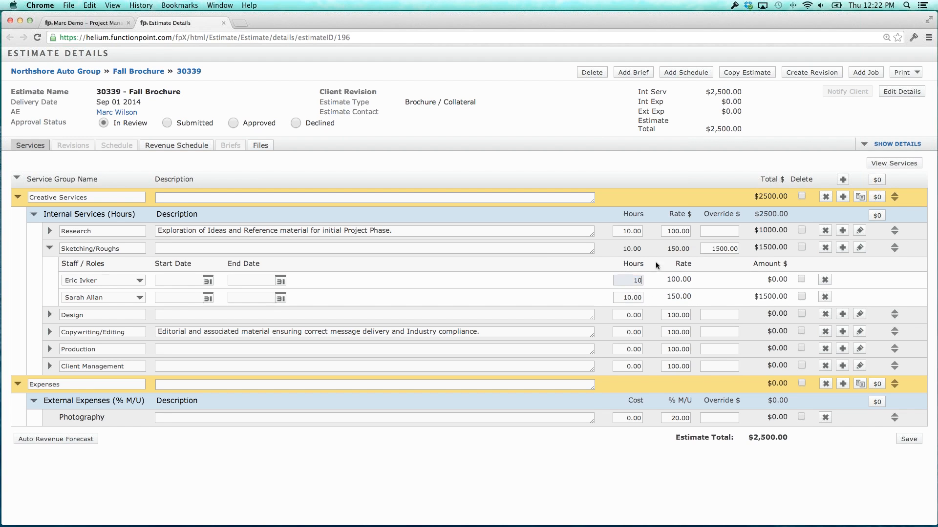
click(656, 262)
- Return to the main Function Point browser tab and open the Role Rates administration page
click(81, 21)
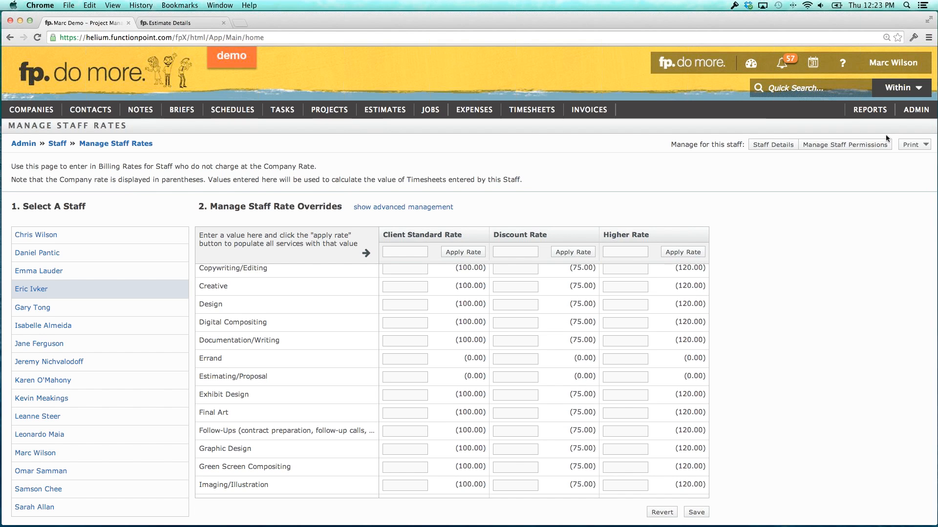
mouse_move(916, 110)
mouse_move(862, 156)
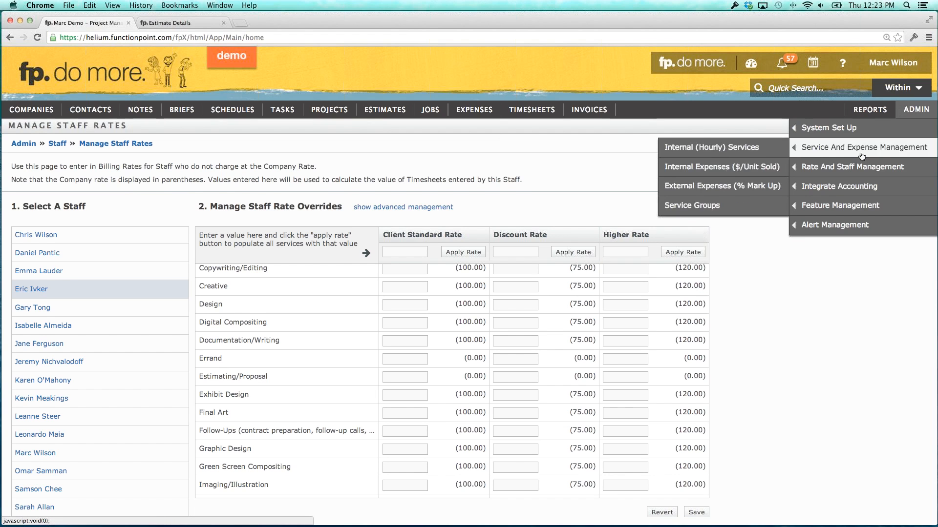
mouse_move(836, 170)
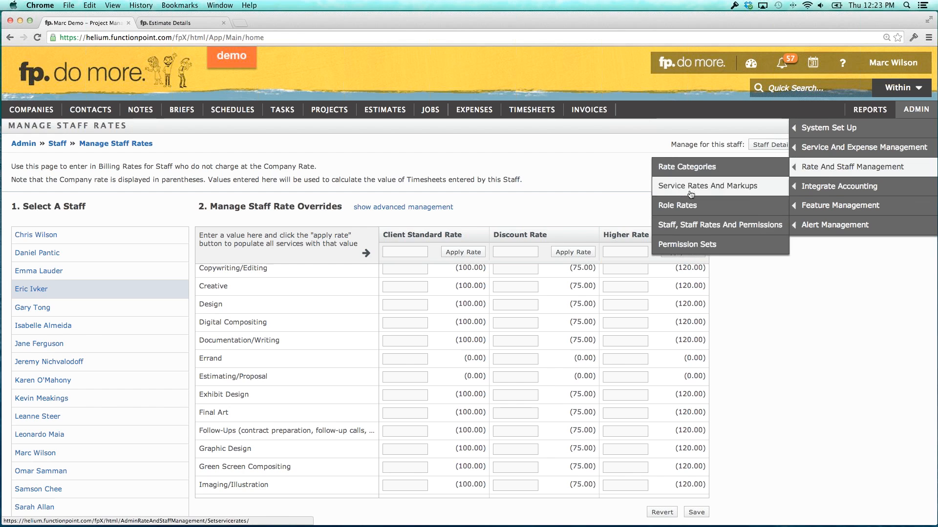
click(683, 204)
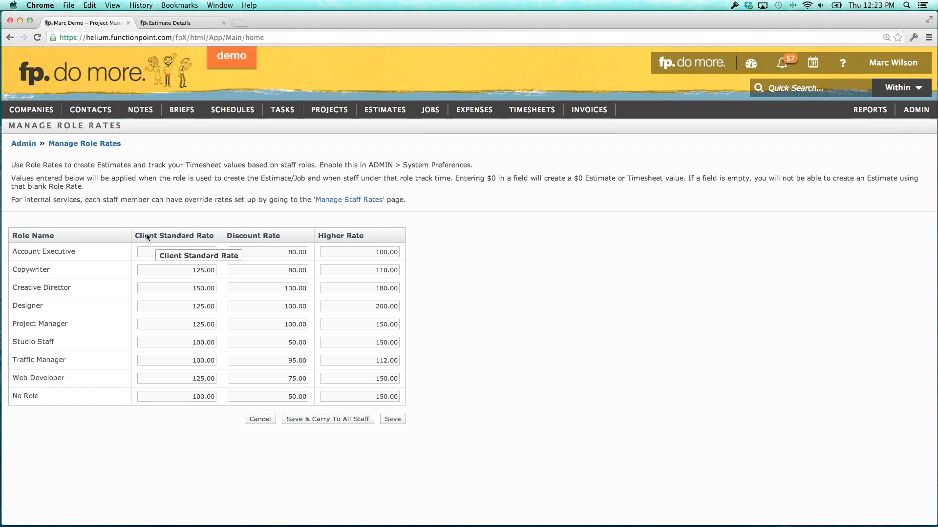
- Examine the Client Standard Rate column in the role rates table, especially the Designer role's rate
drag(145, 236, 209, 237)
click(39, 236)
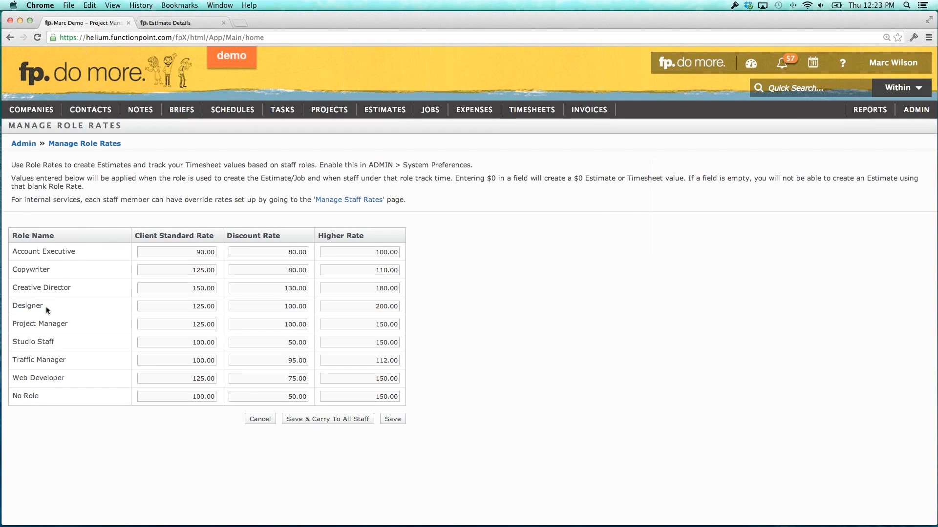
drag(187, 307, 214, 306)
click(206, 304)
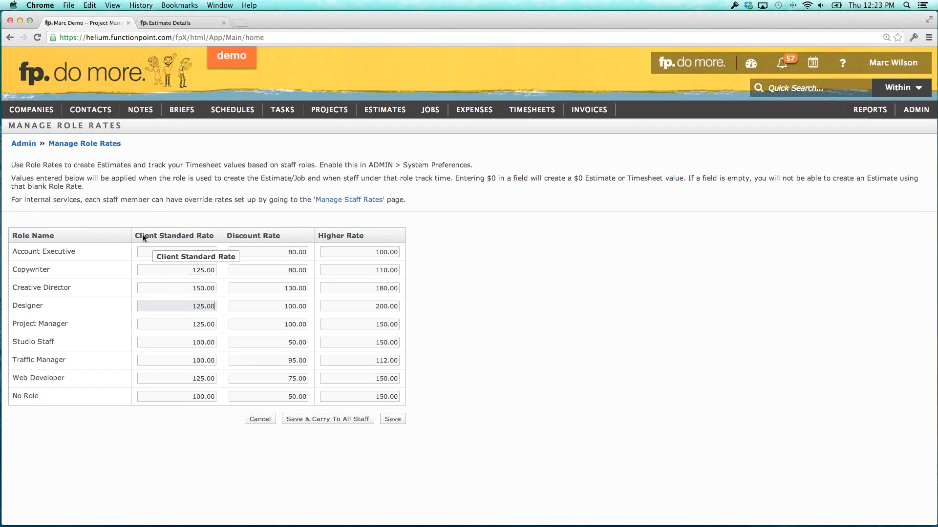
drag(137, 235, 200, 235)
click(199, 234)
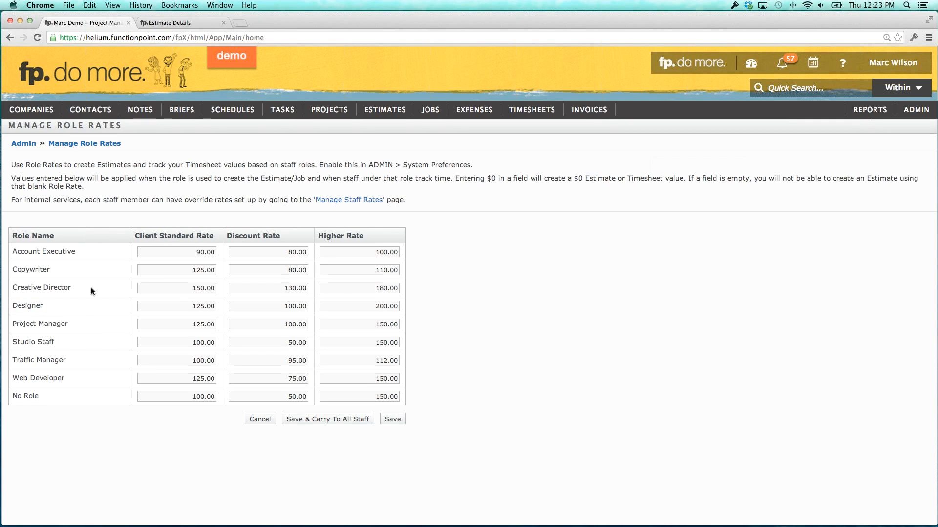
- Open the add-task form in a new browser tab, view the roles available for assignment, and close that tab
mouse_move(285, 114)
mouse_move(298, 170)
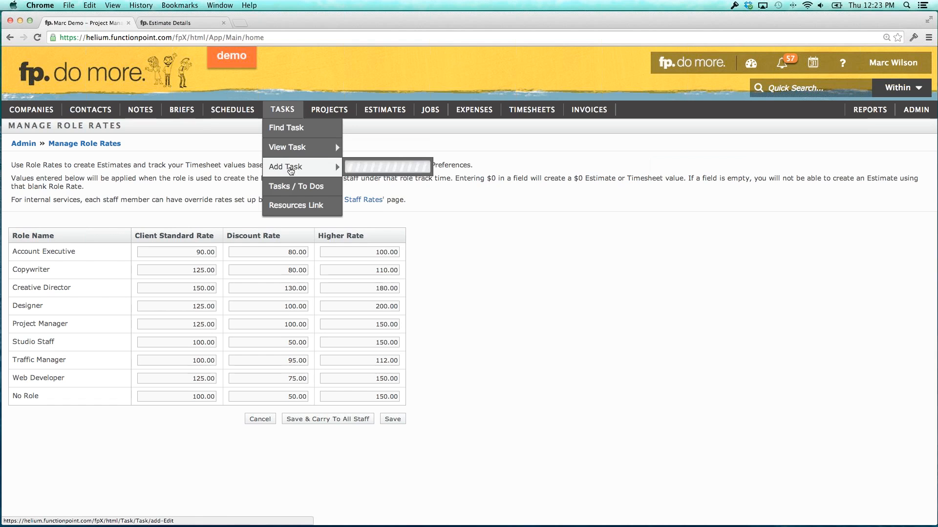
right_click(299, 171)
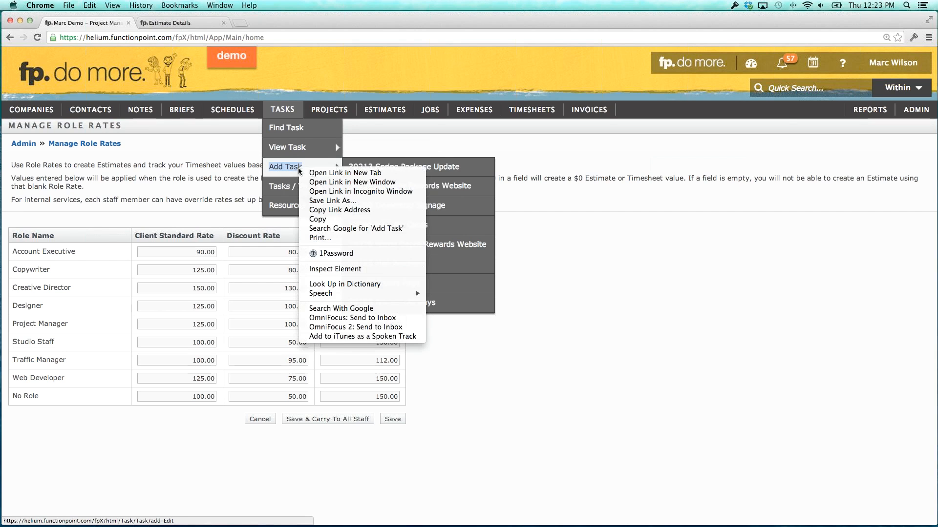
click(320, 174)
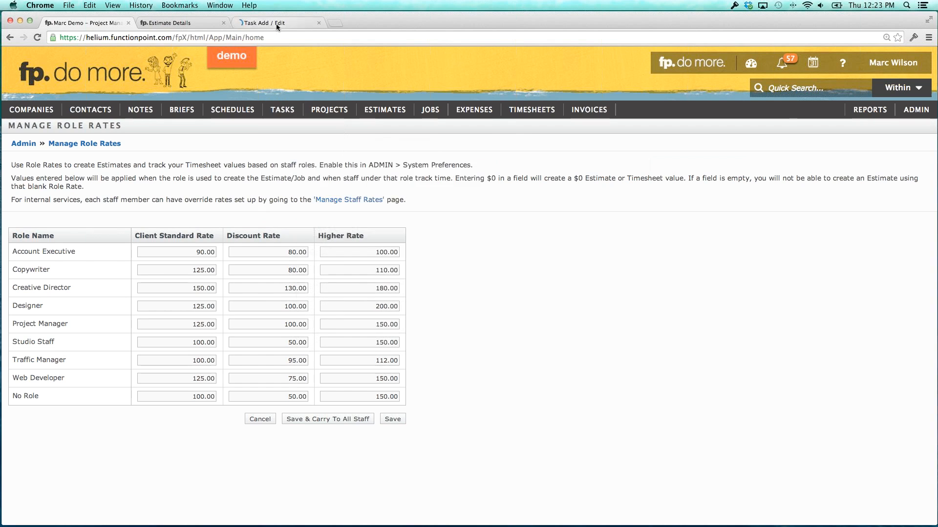
click(277, 24)
click(744, 107)
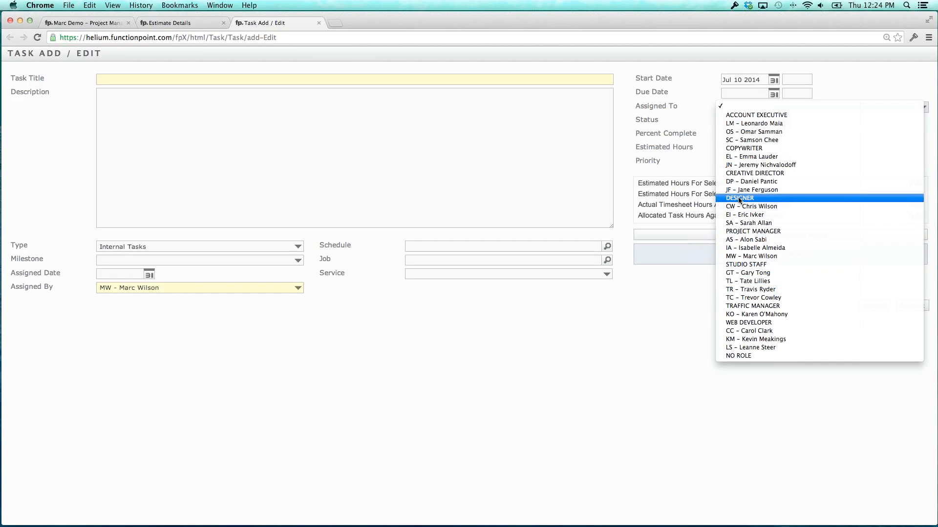
click(655, 154)
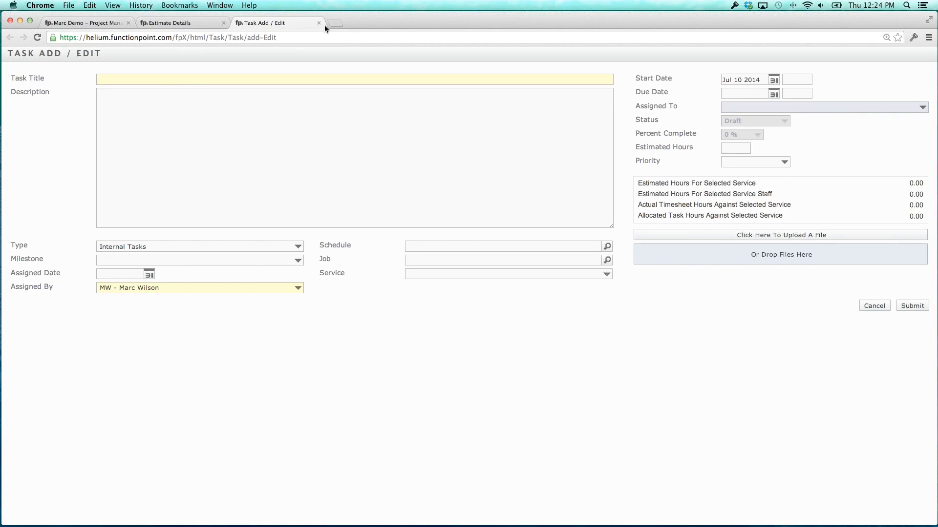
click(319, 23)
- Go back to the role rates page and recheck the Designer role's Client Standard Rate
click(89, 23)
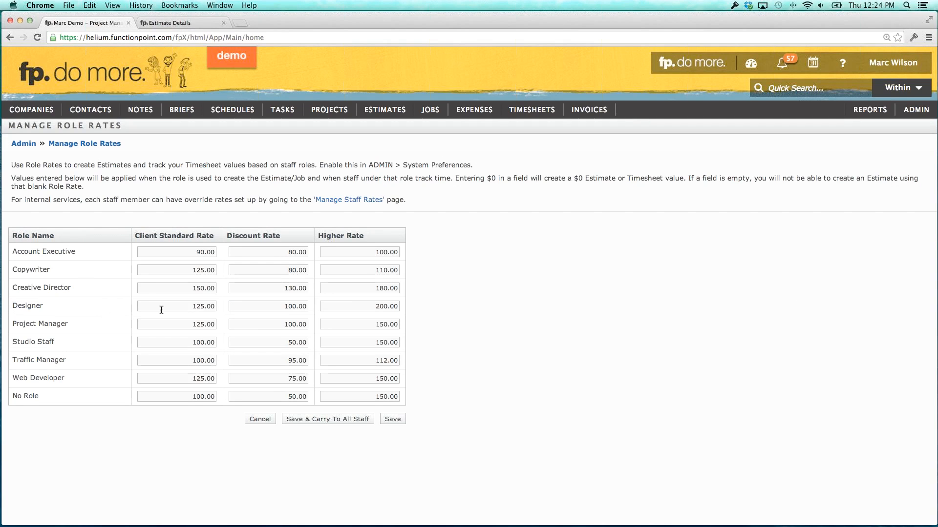
drag(193, 306, 211, 306)
click(116, 285)
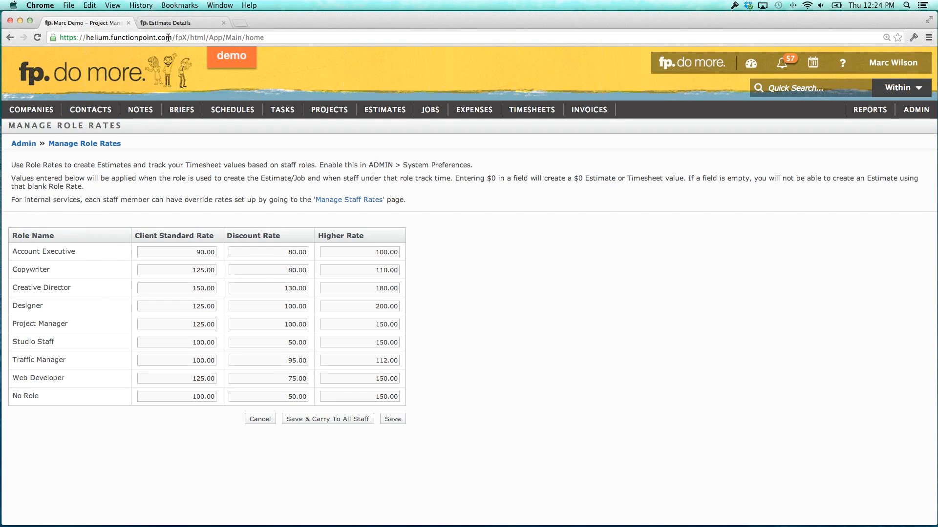
- Return to the Fall Brochure estimate and compare the two staff members' rates under Sketching/Roughs
click(174, 23)
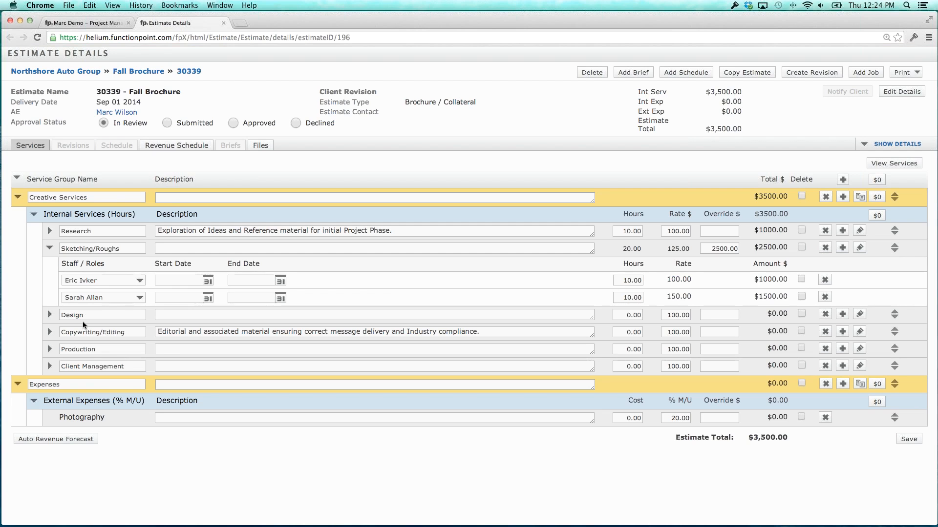
click(97, 315)
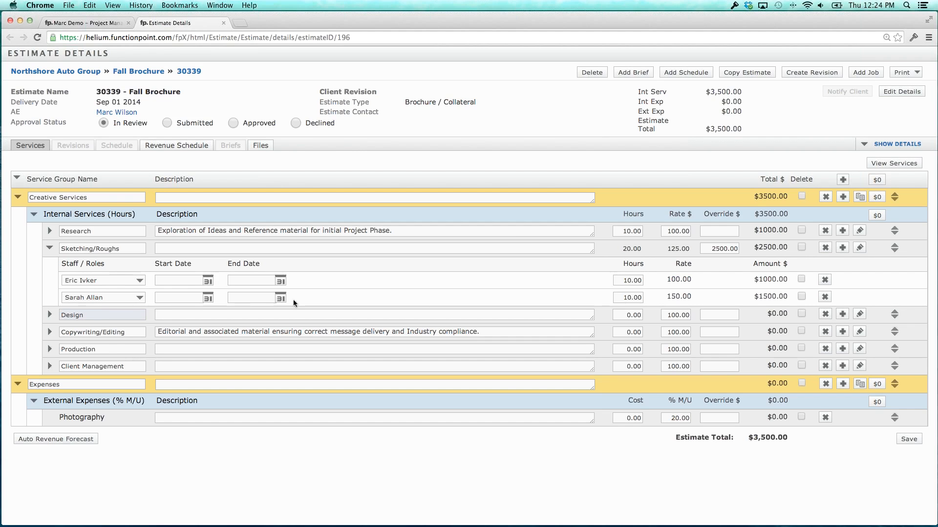
drag(664, 298, 685, 294)
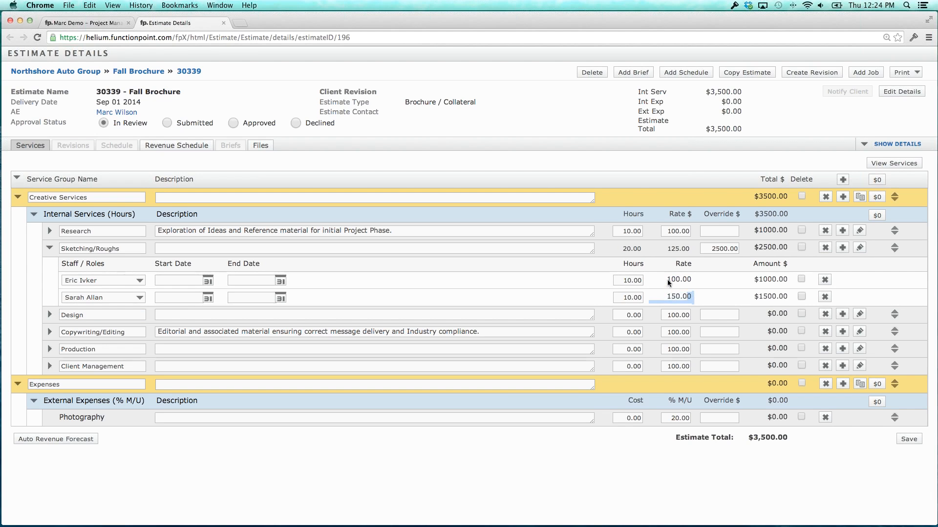
click(668, 280)
- Add two staff/role rows to the Design service and assign the DESIGNER role to both
click(843, 315)
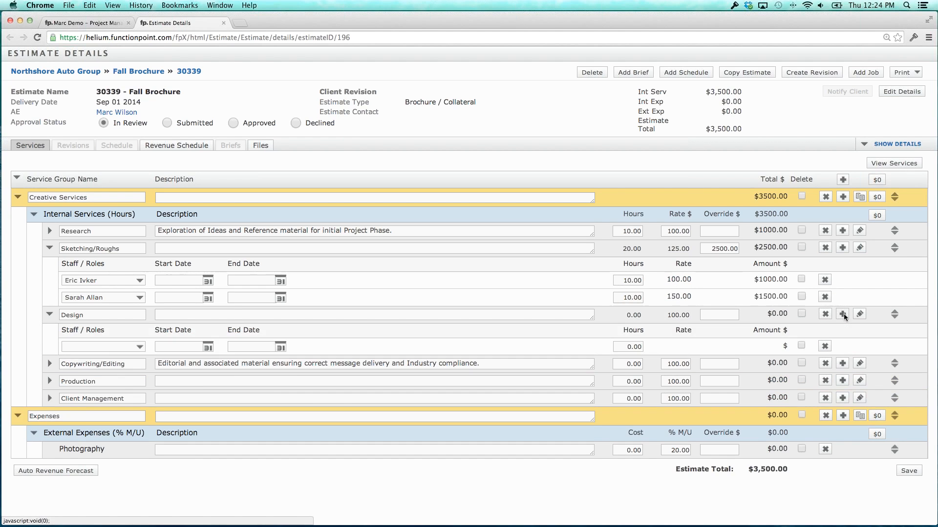
click(843, 315)
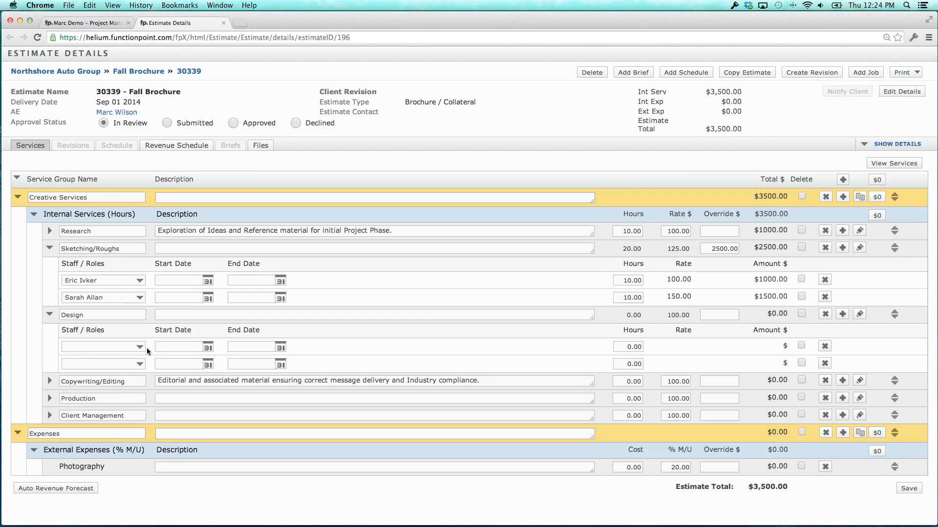
click(119, 347)
scroll(107, 371, down, 3)
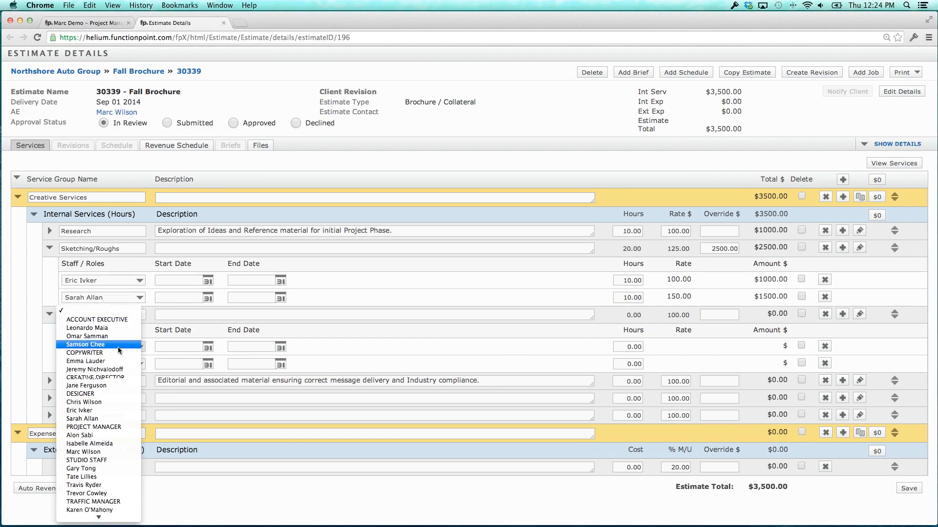
click(83, 394)
click(104, 364)
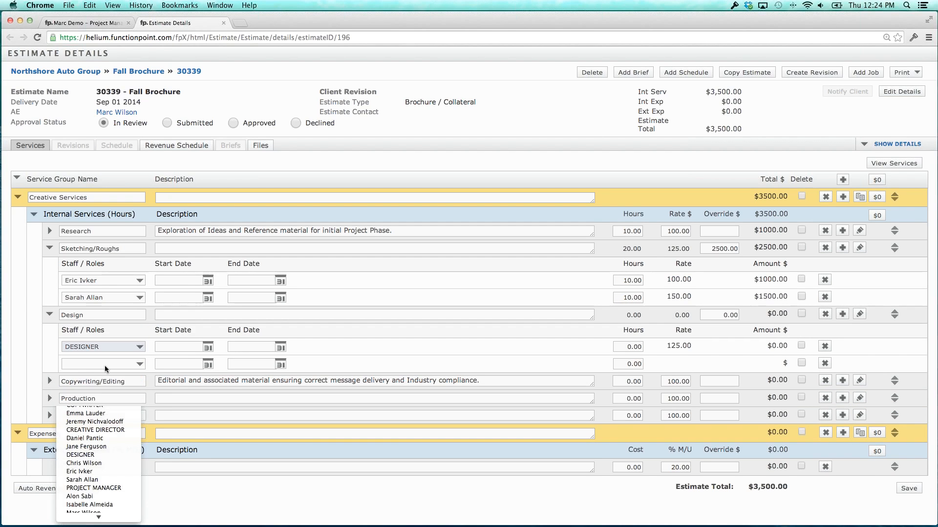
scroll(98, 385, down, 2)
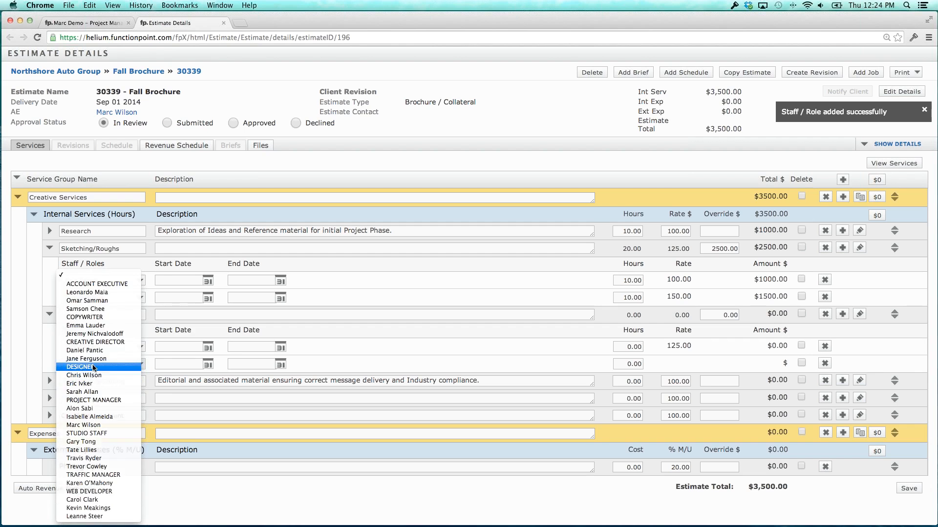
click(95, 365)
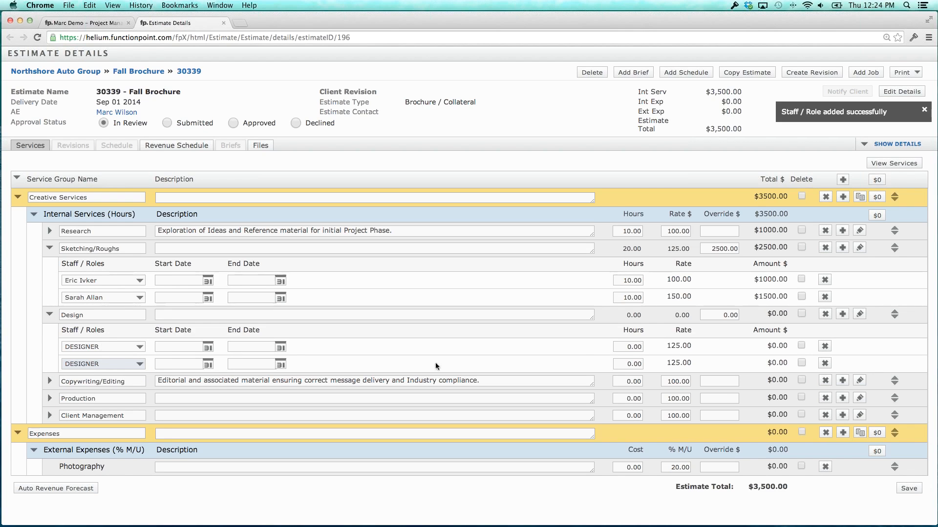
- Check the role rate applied under Design and set the hours of both DESIGNER rows to 10
drag(664, 344, 691, 345)
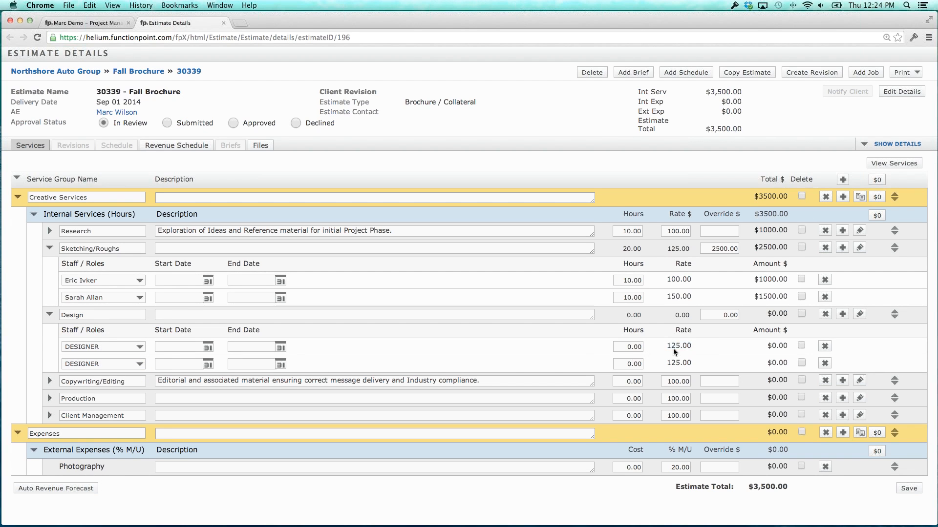
drag(624, 347, 656, 345)
text(10)
key(Tab)
text(10)
click(593, 353)
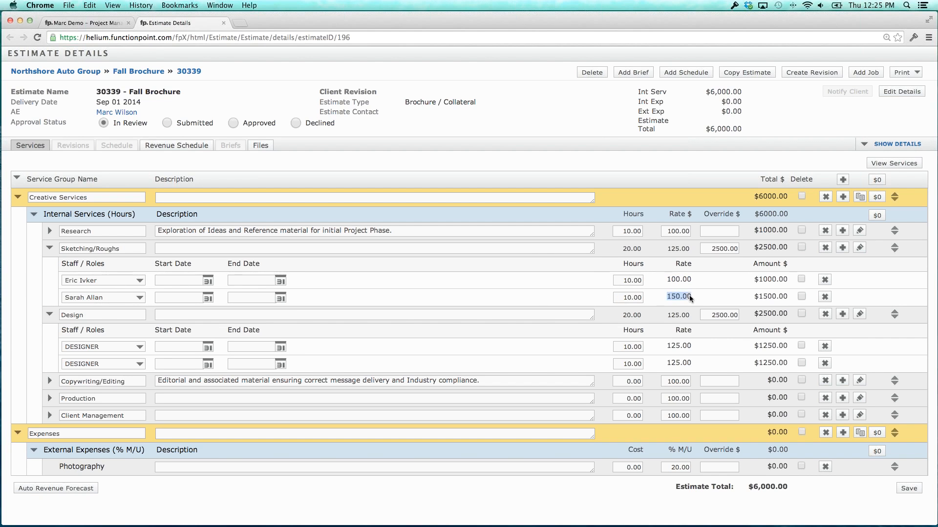
click(69, 315)
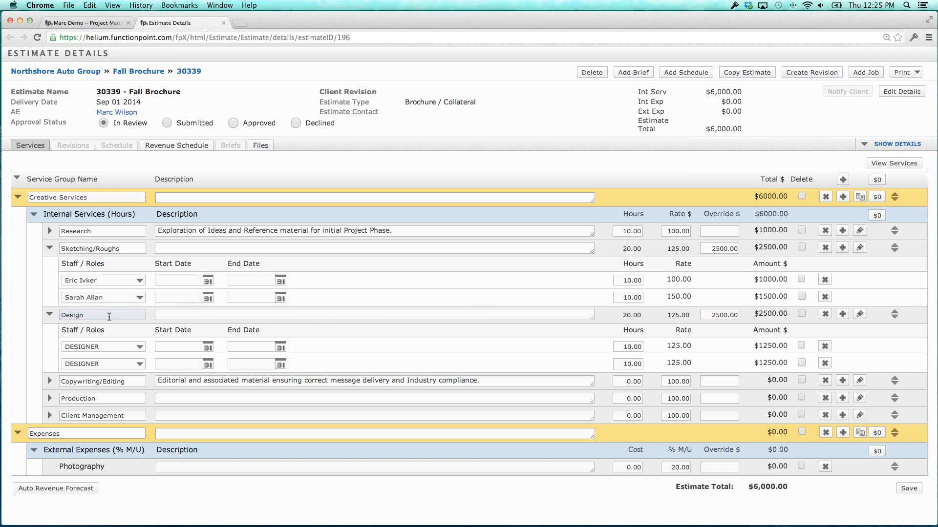
- Compare the staff rates under Sketching/Roughs with the role rates under Design
drag(665, 297, 689, 295)
click(690, 303)
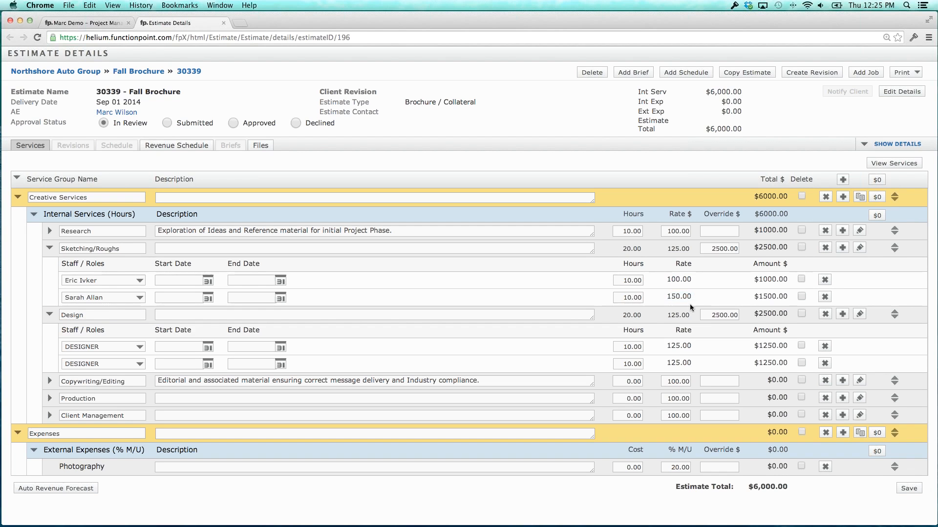
click(689, 347)
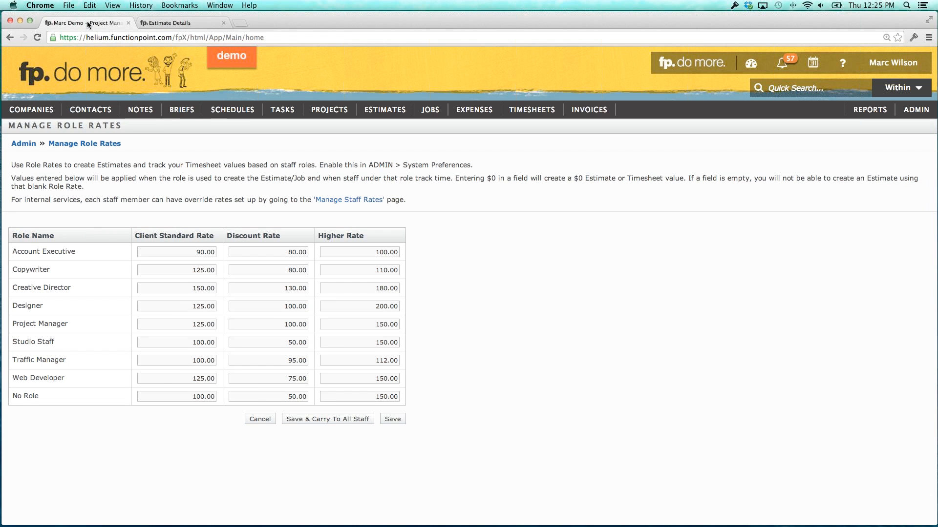
- Return to the role rates page and compare the Client Standard Rates of the Project Manager and Designer roles
mouse_move(184, 117)
drag(20, 324, 68, 326)
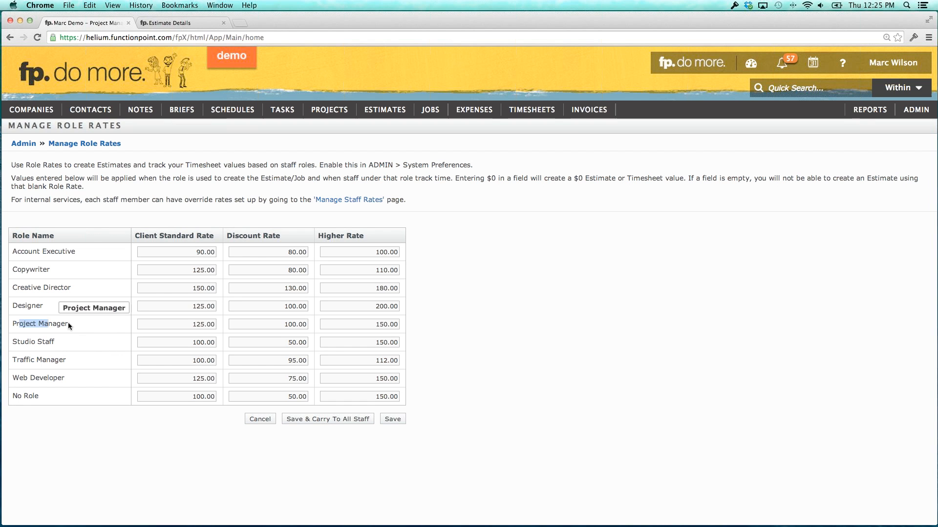
click(215, 324)
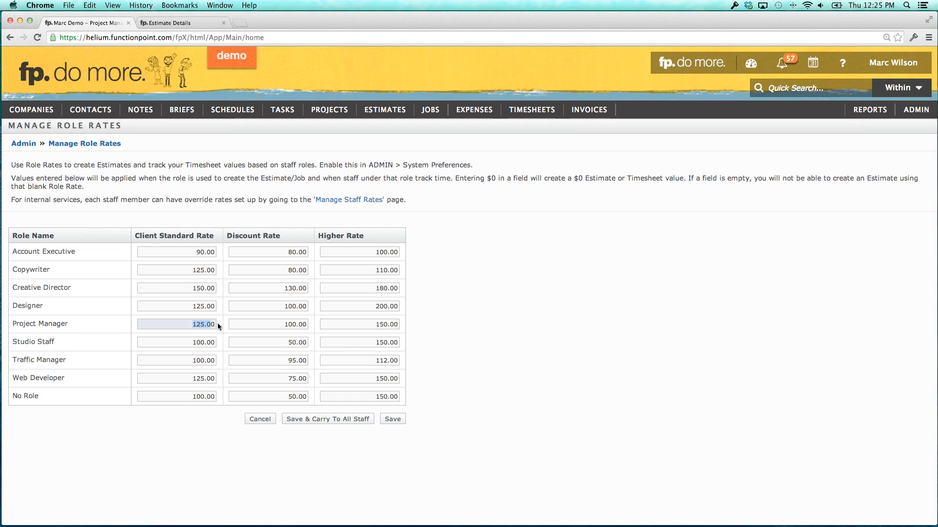
click(104, 326)
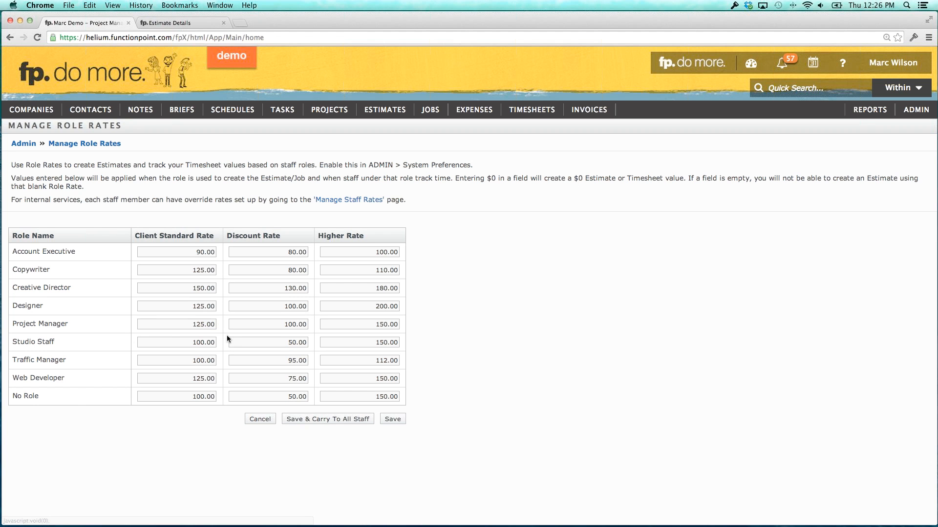
click(198, 306)
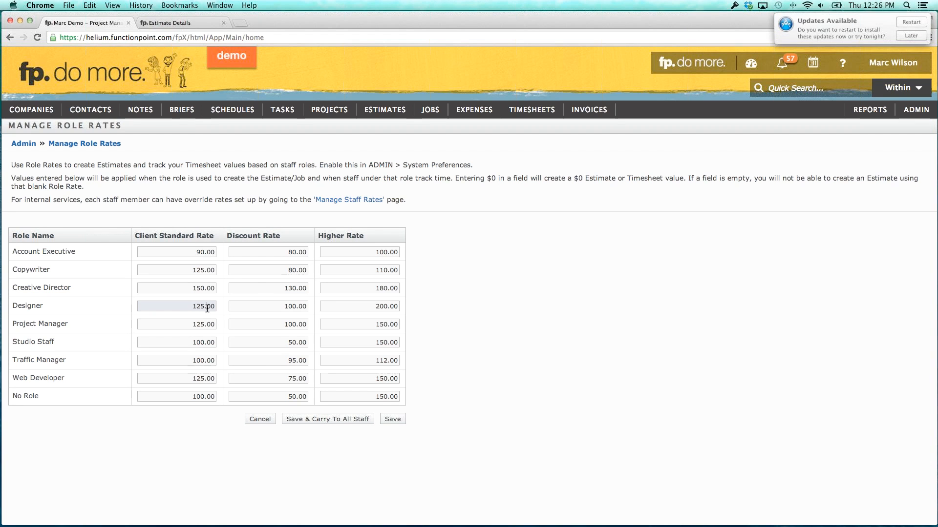
- Open Manage Staff Rates and compare a staff member's (POS) Stand Design override with the company's Client Standard Rate
click(342, 201)
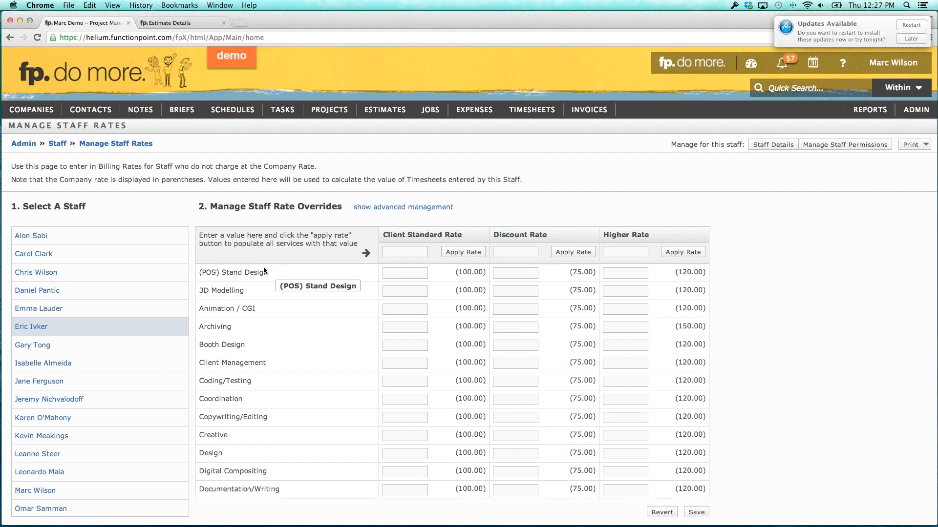
click(405, 273)
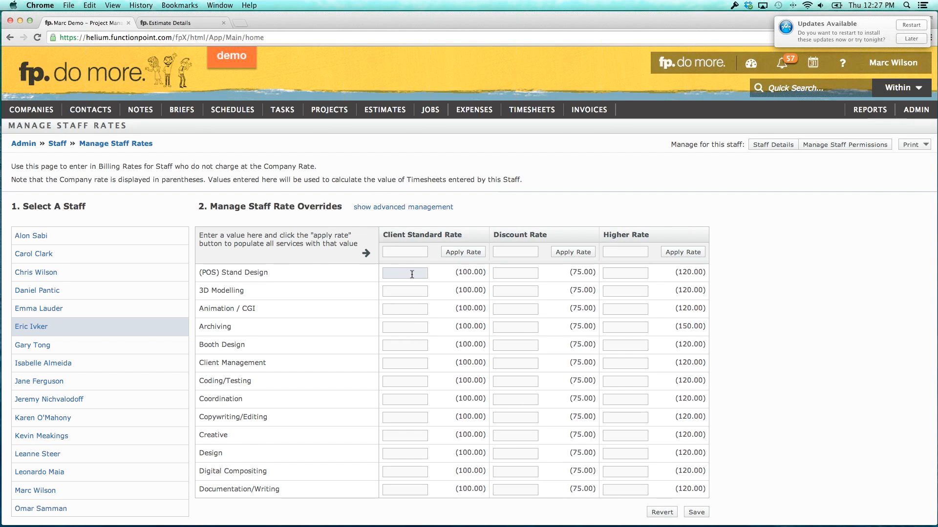
click(455, 272)
- Open Manage Service Rates and Markups and look through the company rates for the internal services
click(911, 114)
mouse_move(852, 167)
click(702, 187)
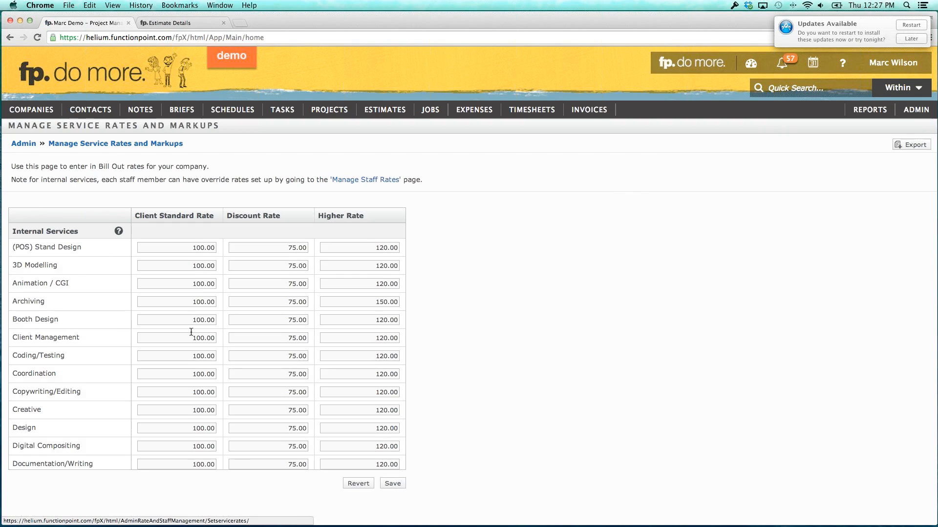
scroll(191, 332, down, 15)
scroll(165, 327, up, 15)
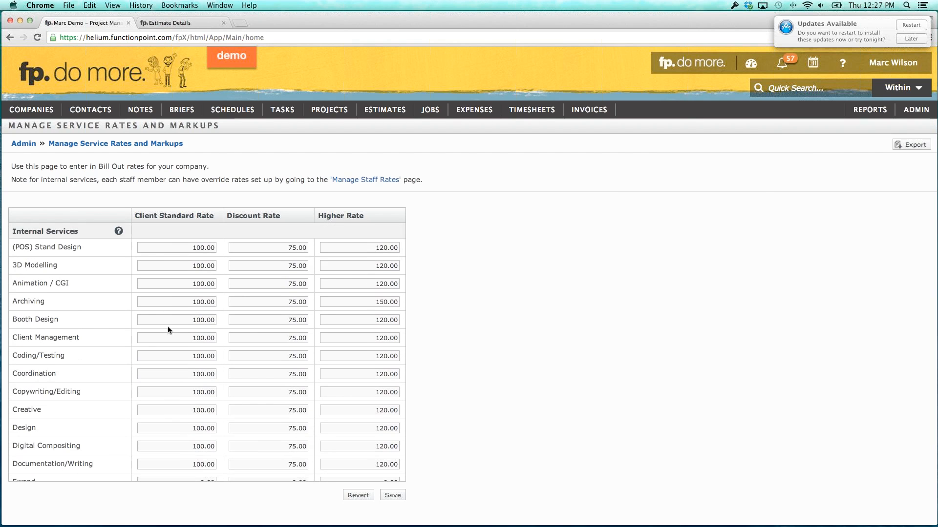
- Return to the Fall Brochure estimate and collapse the Design and Sketching/Roughs services
mouse_move(397, 118)
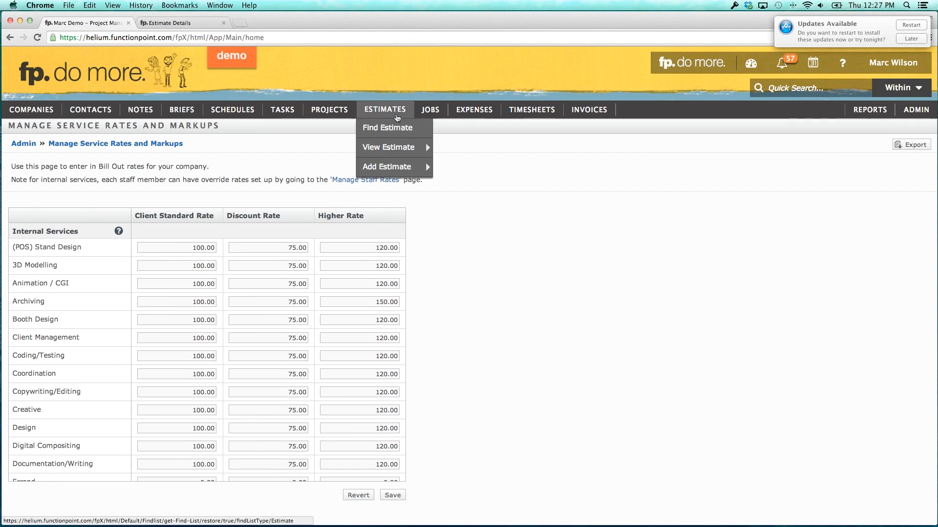
click(180, 20)
click(49, 313)
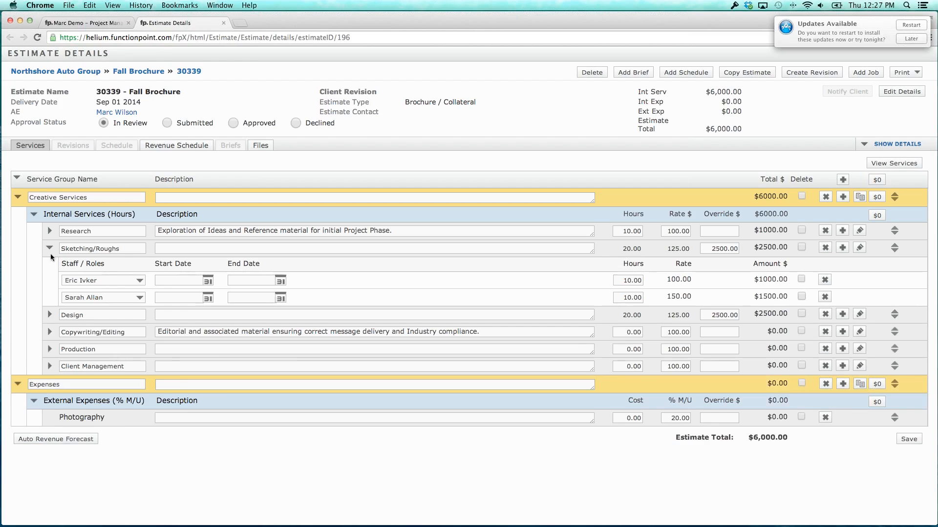
click(50, 249)
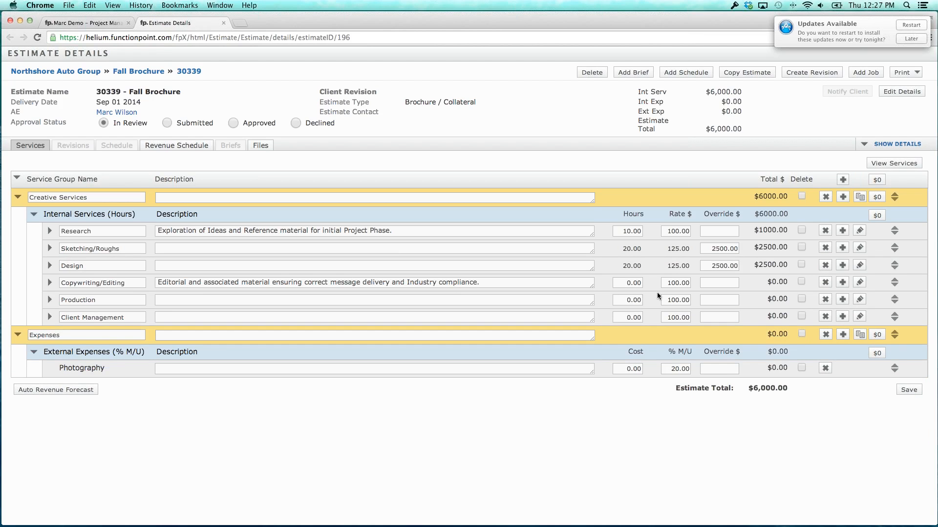
- Set the Copywriting/Editing service to 20 hours at a rate of 50
drag(625, 283, 655, 283)
text(20)
click(655, 284)
double_click(688, 285)
click(648, 281)
click(664, 283)
text(5)
- Go back to Manage Staff Rates and examine the rate overrides of two different staff members
click(73, 24)
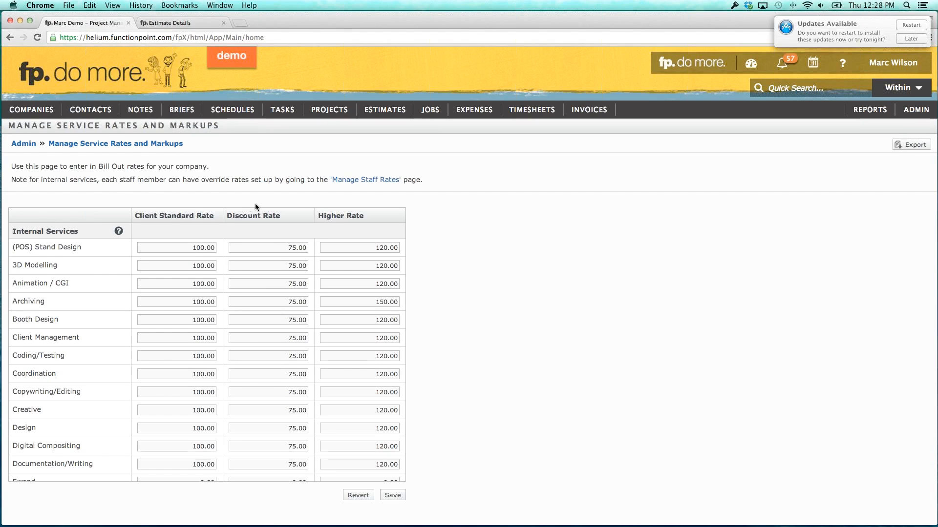
click(379, 180)
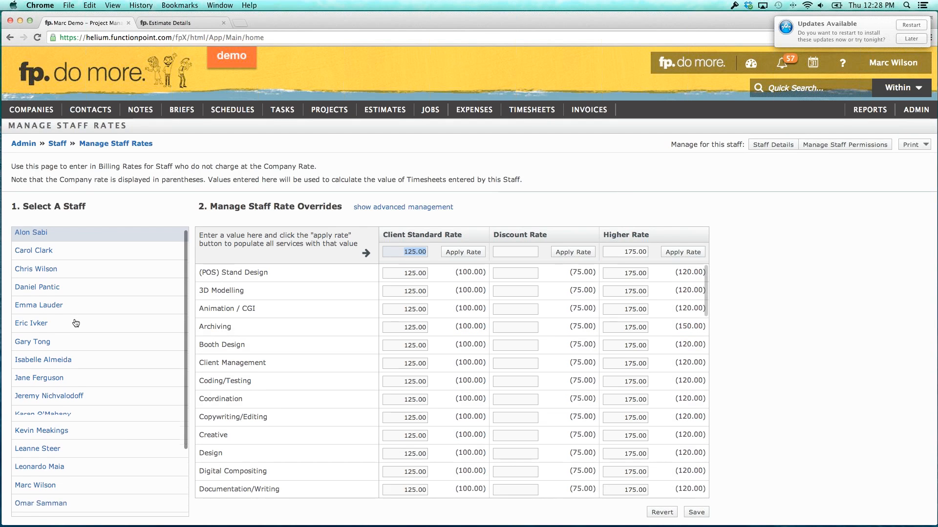
scroll(74, 323, down, 4)
click(54, 319)
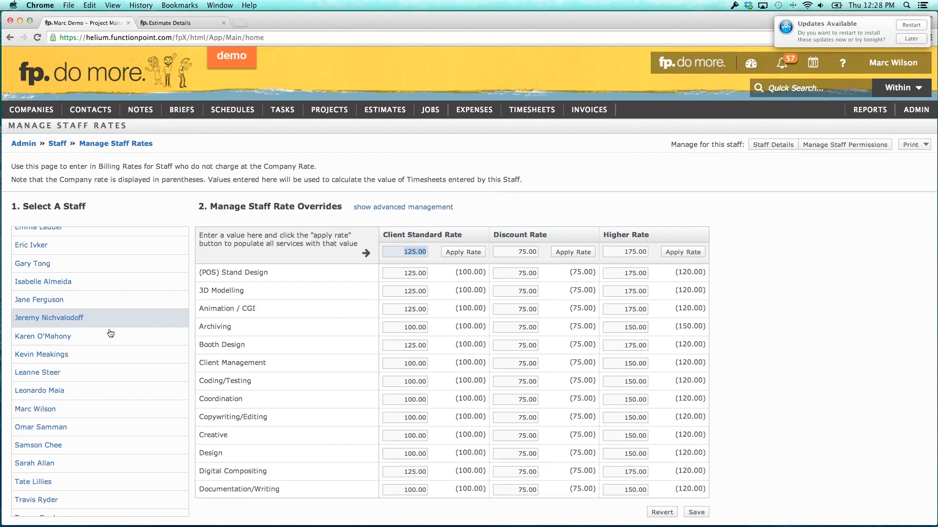
scroll(81, 400, down, 1)
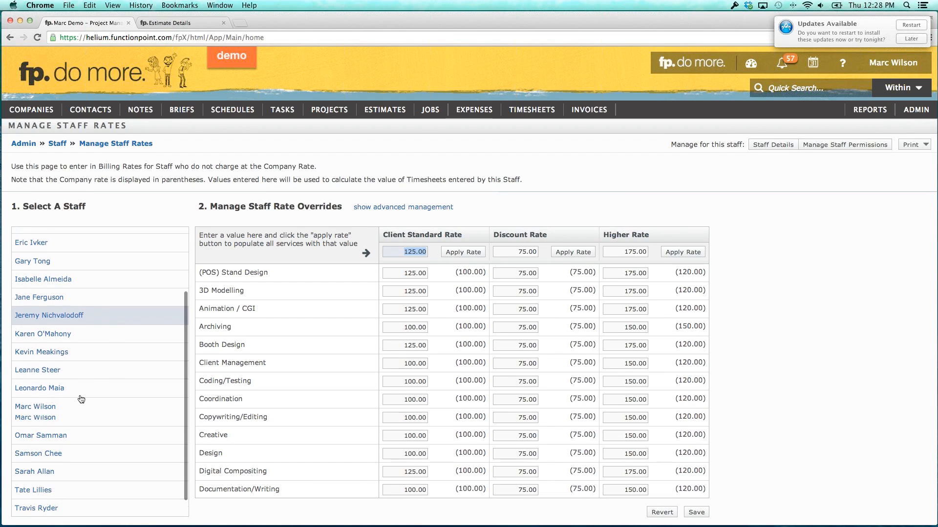
scroll(81, 399, up, 4)
click(47, 327)
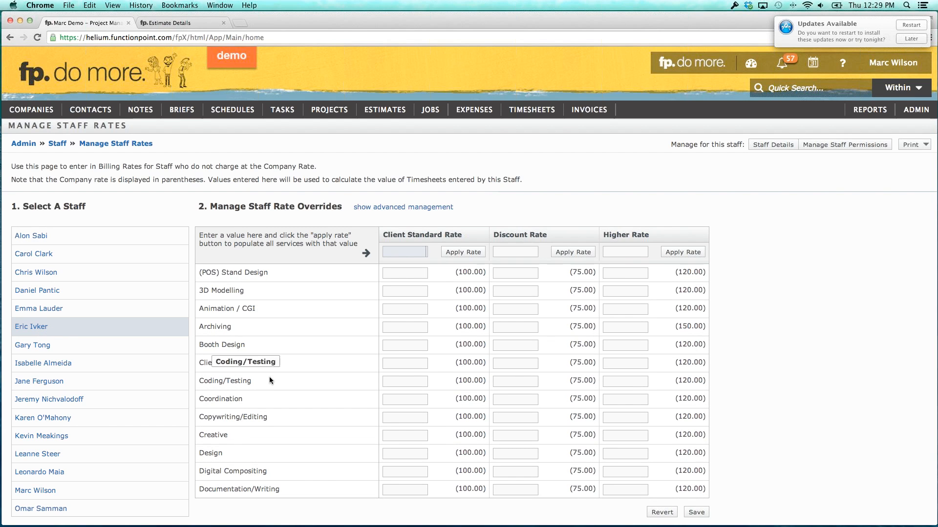
scroll(270, 380, down, 2)
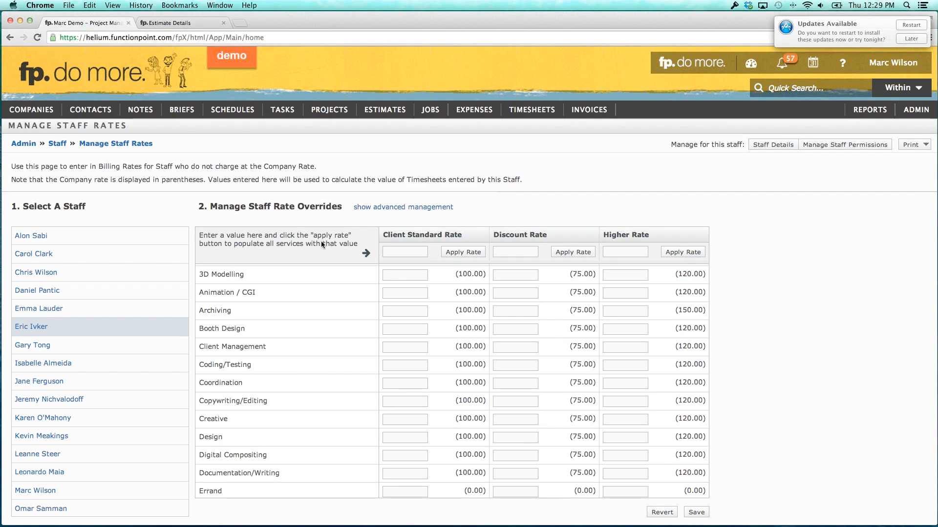
- Return to the Fall Brochure estimate and review the estimate total and the Copywriting/Editing rate
click(178, 22)
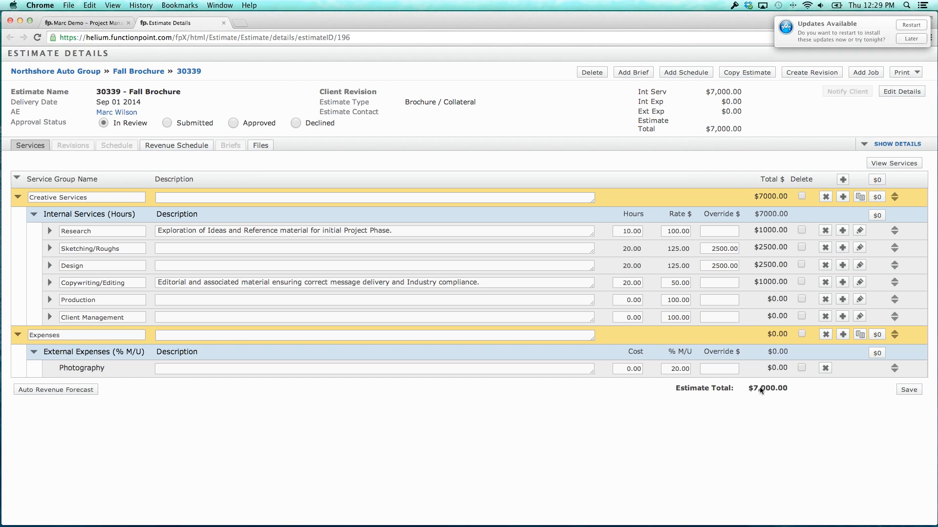
drag(774, 388, 781, 391)
click(780, 391)
drag(665, 282, 690, 282)
click(657, 283)
- Set the Copywriting/Editing rate to 100
double_click(673, 284)
click(654, 285)
drag(666, 284, 680, 284)
text(100)
double_click(681, 283)
click(723, 284)
click(617, 283)
click(667, 283)
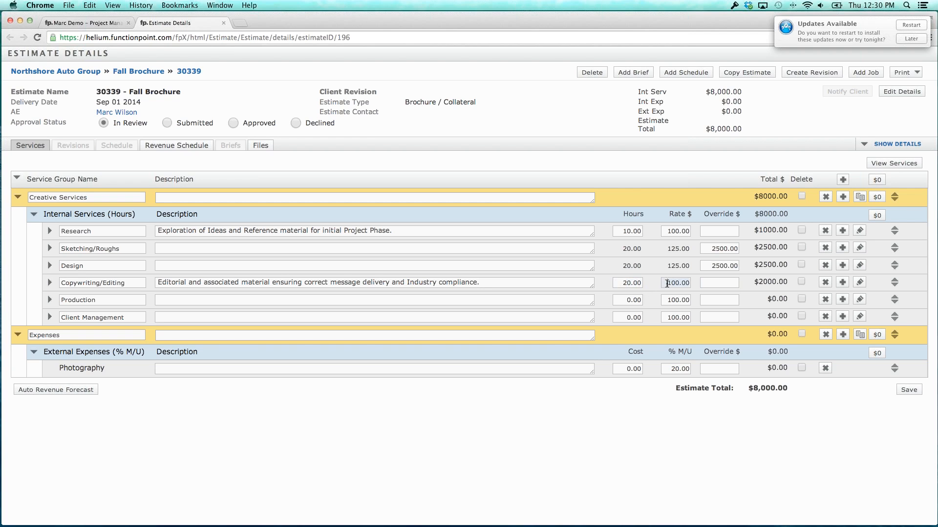
- Enter an override amount of 1000 for the Copywriting/Editing service
click(719, 283)
drag(753, 283, 786, 284)
click(782, 284)
click(716, 283)
text(1000)
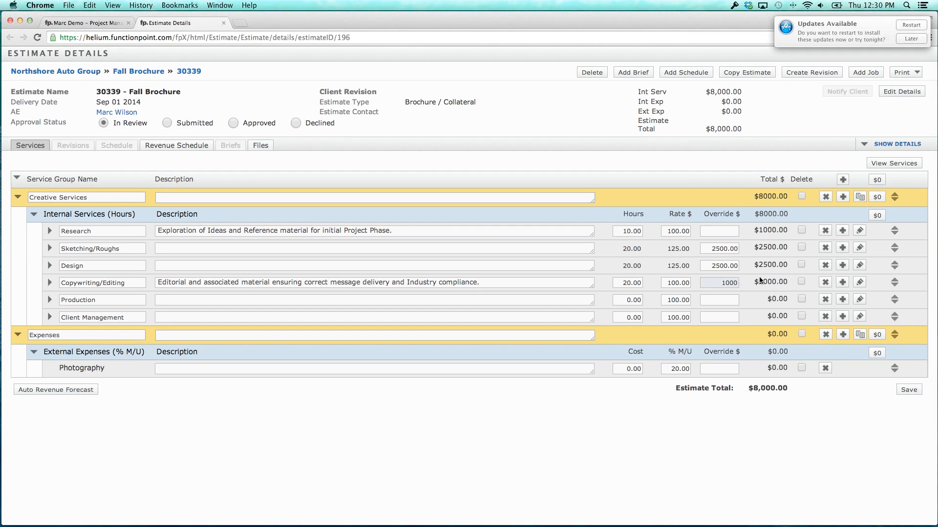
click(774, 273)
- Change the Copywriting/Editing override amount to 3000 and check the service's total
drag(708, 283, 746, 284)
click(747, 280)
double_click(707, 282)
text(3000)
click(681, 277)
double_click(722, 283)
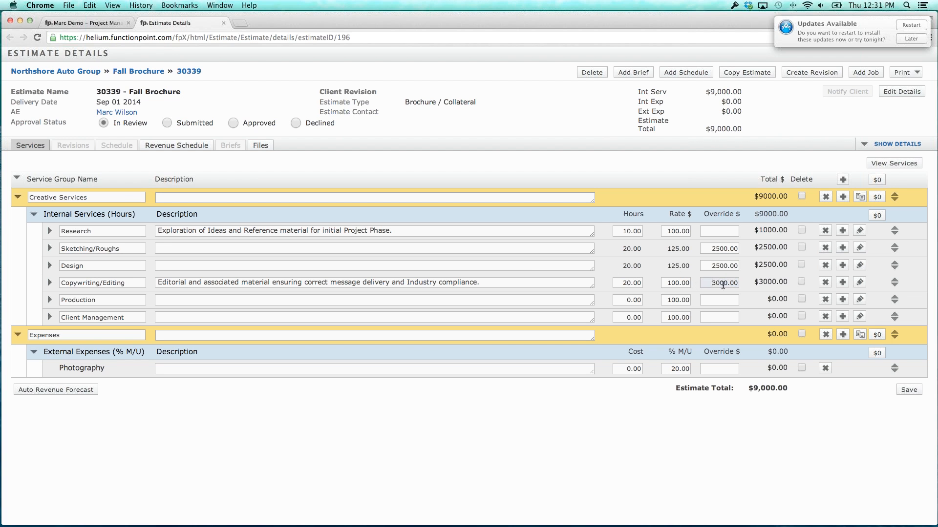
click(755, 283)
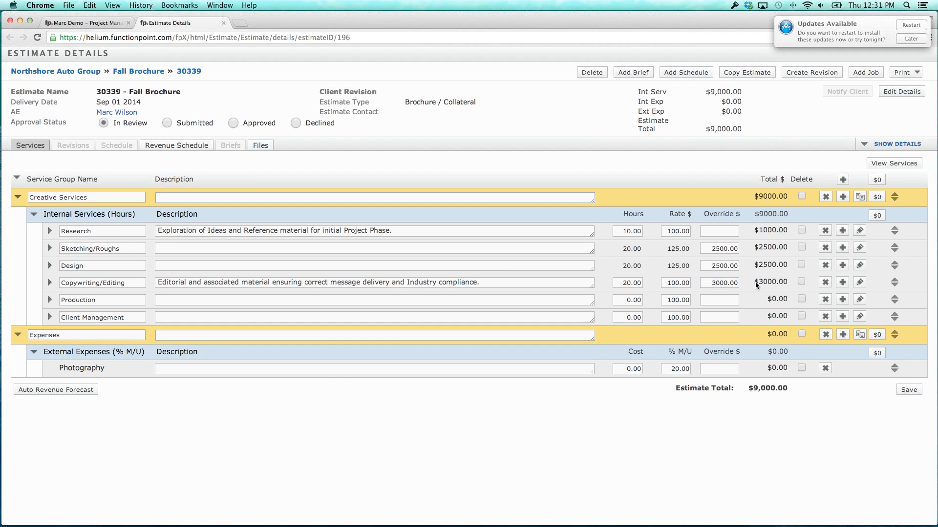
- Clear the Copywriting/Editing override amount and set the service's rate to 50
double_click(721, 283)
key(BackSpace)
click(754, 292)
click(672, 283)
drag(671, 285, 686, 285)
text(50)
click(654, 261)
- Open the billing settings in System Preferences and read the description of the Use Adjusted Estimate Rate option
click(101, 22)
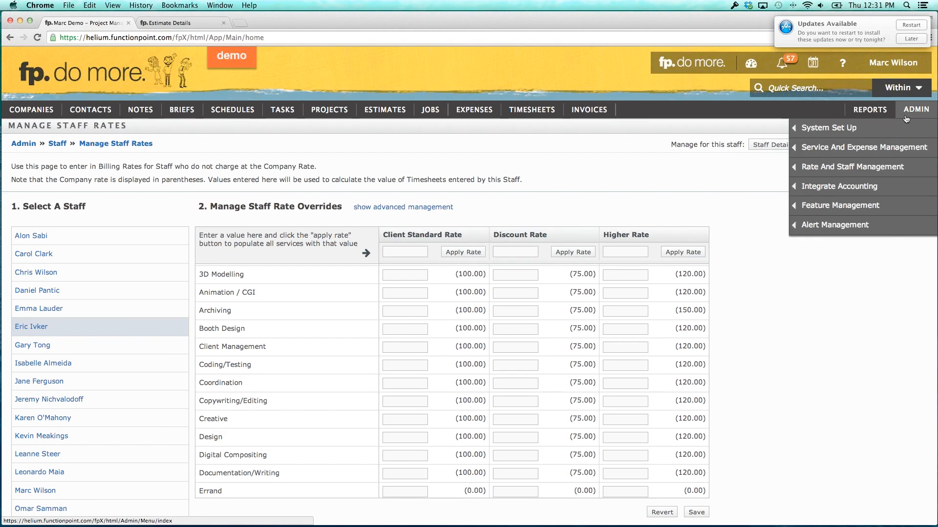
mouse_move(901, 117)
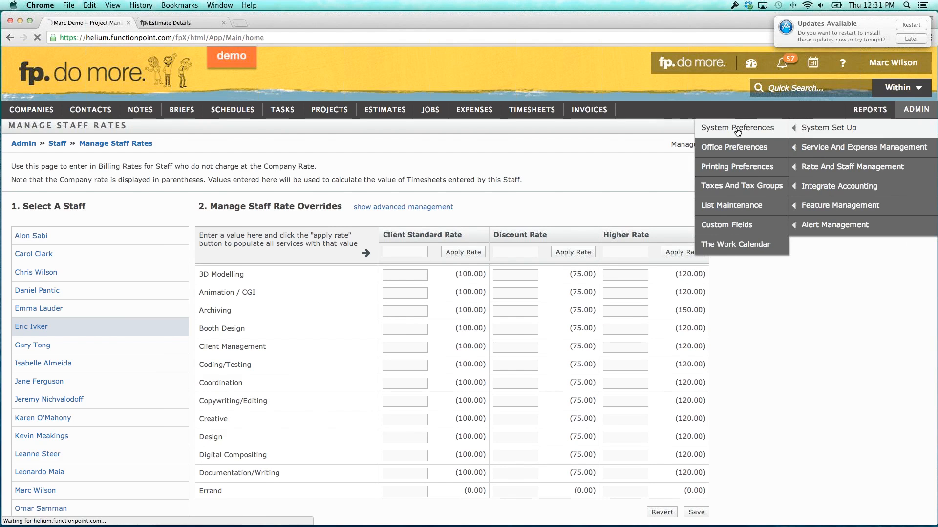
click(738, 129)
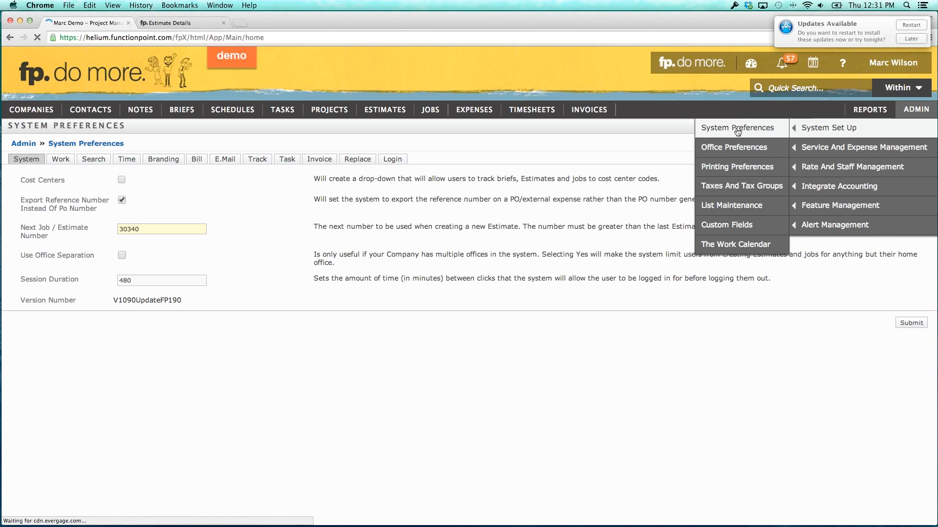
click(203, 164)
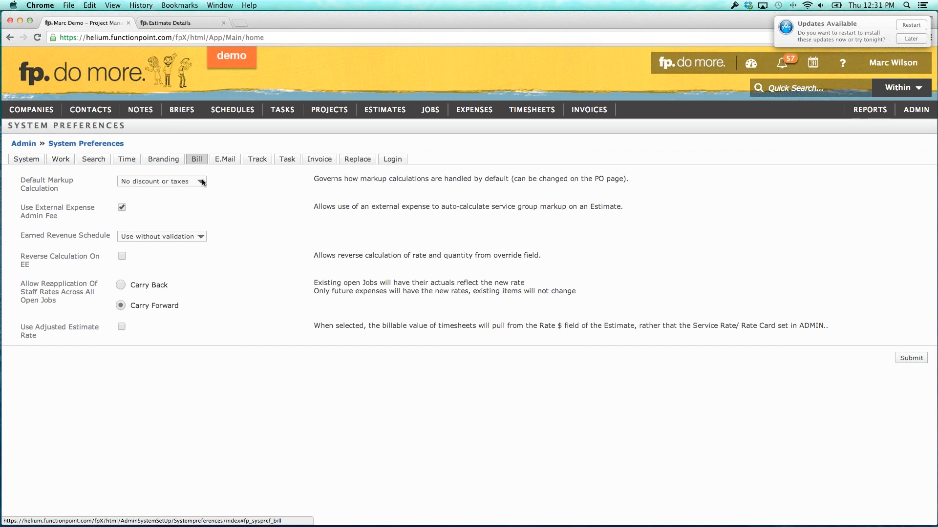
drag(25, 327, 95, 329)
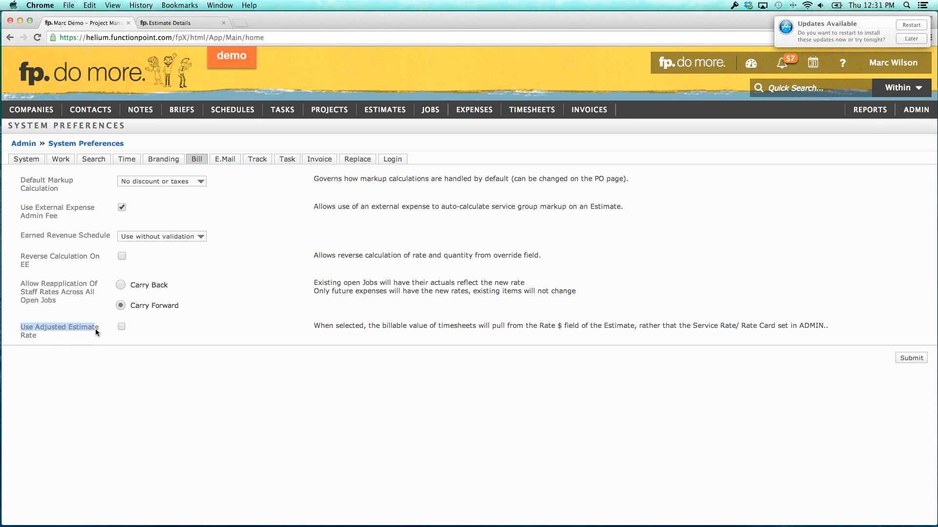
click(93, 329)
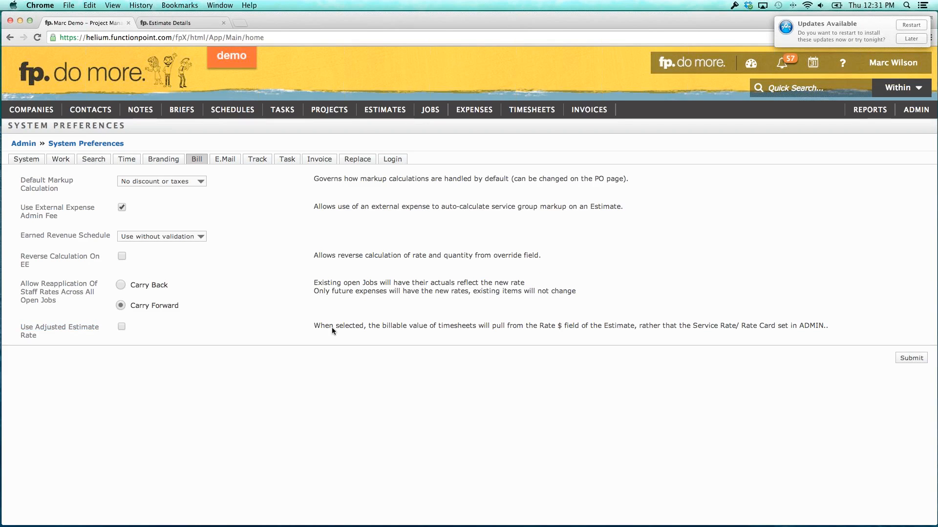
drag(386, 326, 393, 327)
drag(457, 330, 488, 327)
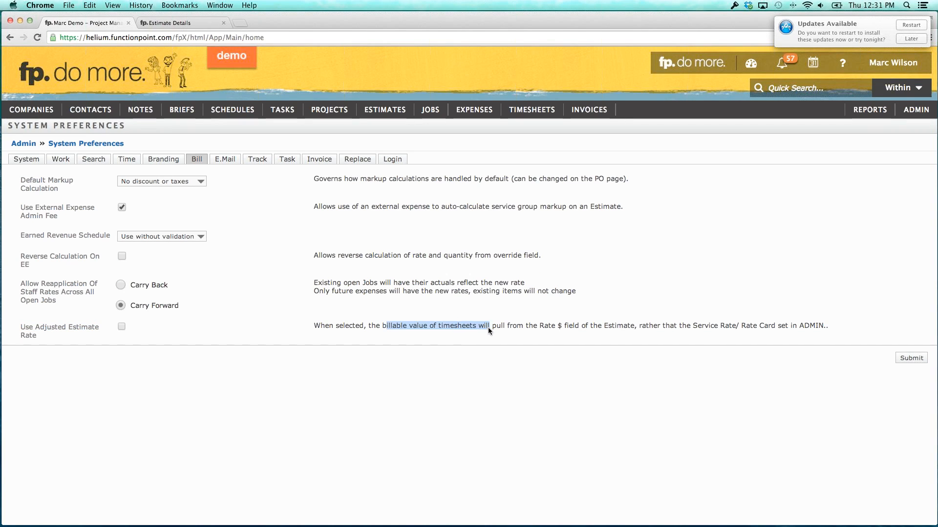
click(518, 325)
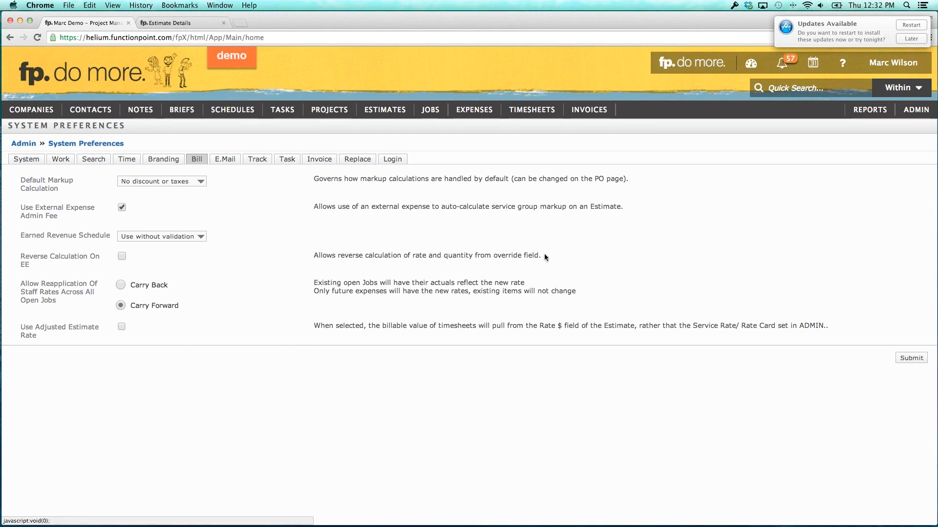
- Return to the Fall Brochure estimate and recheck the adjusted Copywriting/Editing rate
click(198, 23)
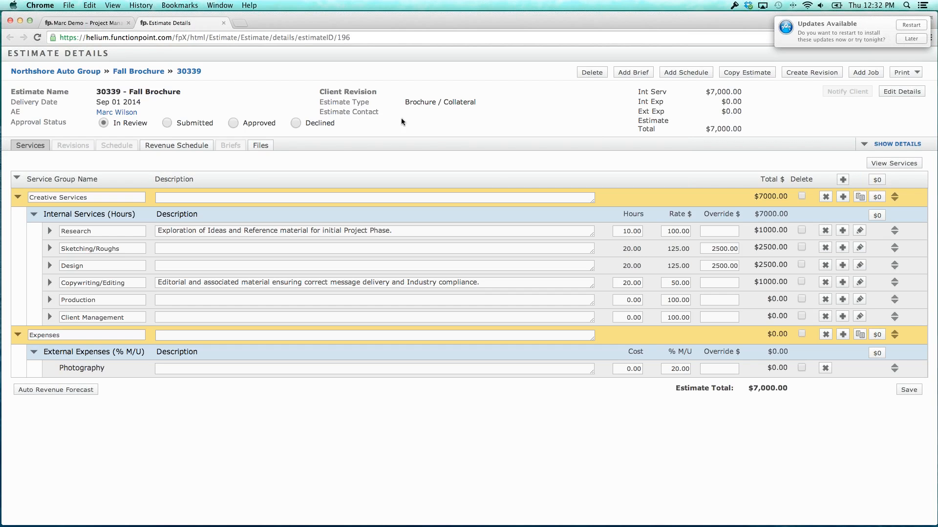
drag(132, 282, 36, 283)
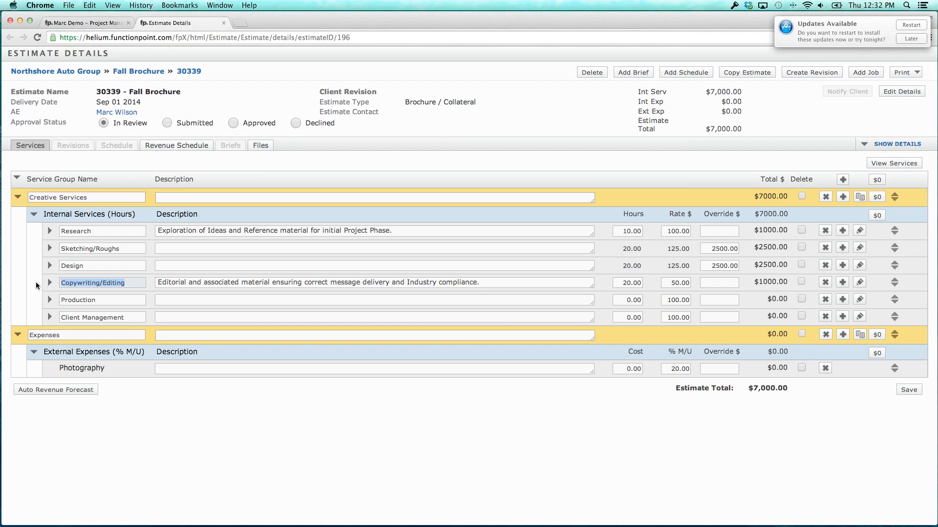
double_click(684, 283)
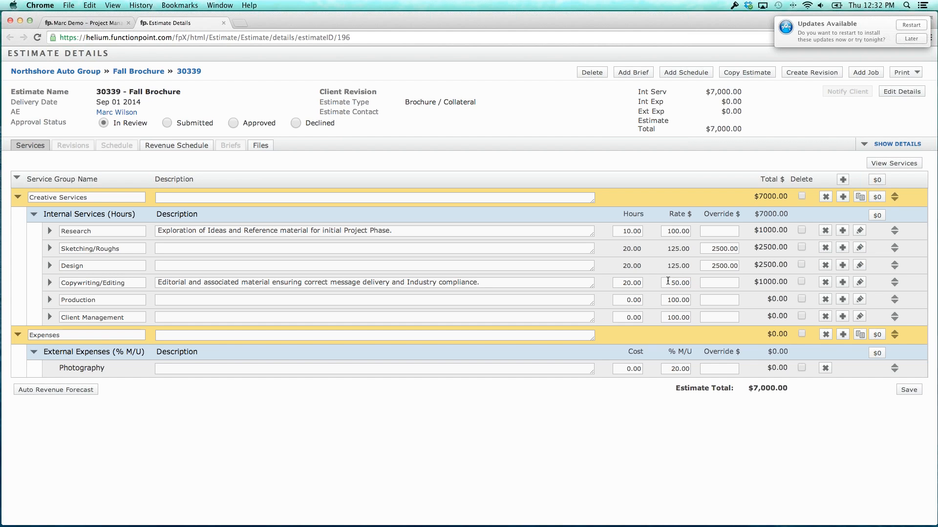
- Examine the Rate $ column and the Copywriting/Editing service's adjusted rate and total in the Fall Brochure estimate
drag(670, 213, 681, 216)
click(681, 217)
click(671, 283)
drag(660, 283, 693, 283)
click(654, 282)
click(668, 282)
double_click(676, 283)
click(658, 283)
drag(780, 282, 787, 282)
click(774, 282)
double_click(673, 284)
click(659, 284)
- Go back to the billing preferences and locate the Use Adjusted Estimate Rate option
click(104, 26)
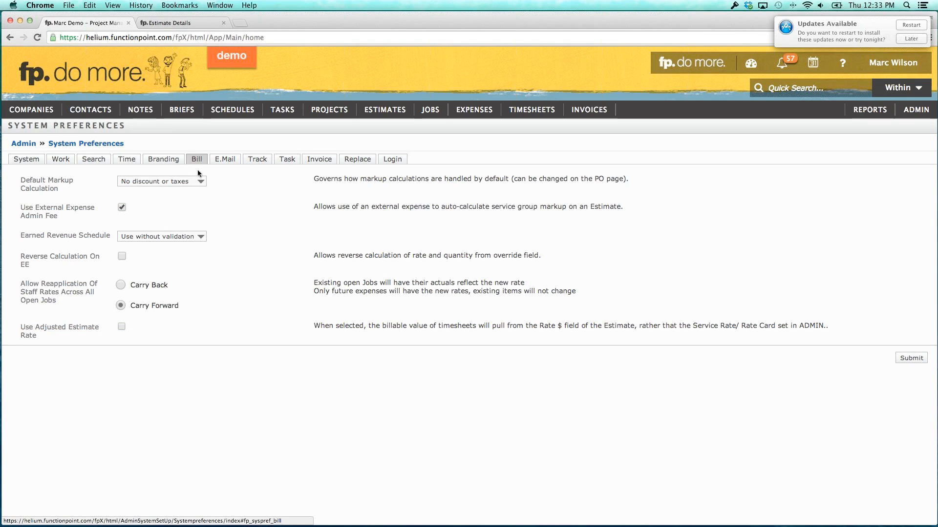
drag(23, 327, 60, 338)
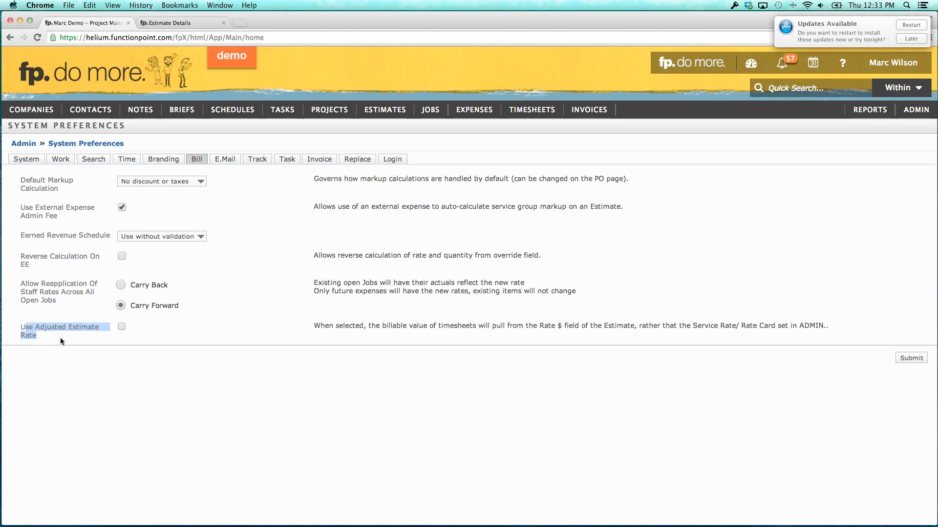
click(65, 329)
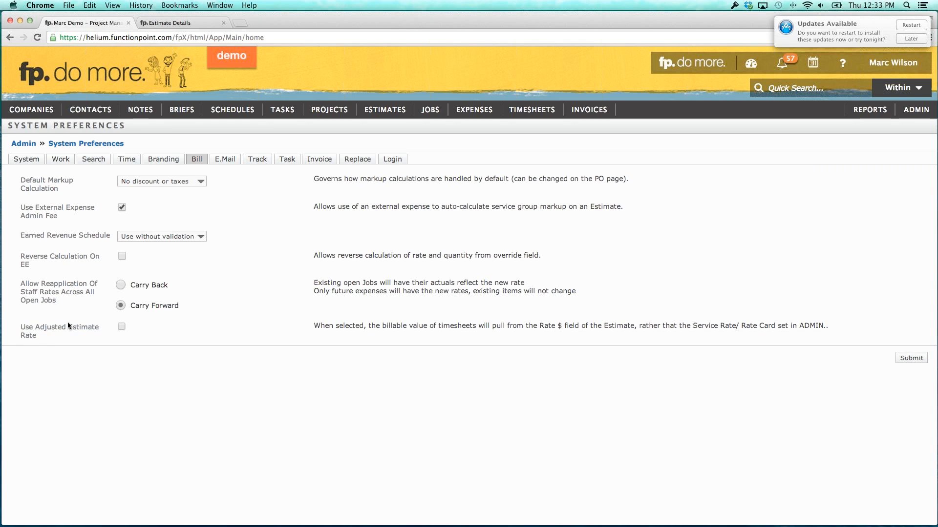
- Return to the Fall Brochure estimate and set the Copywriting/Editing rate to 10 and its override amount to 1000
click(177, 22)
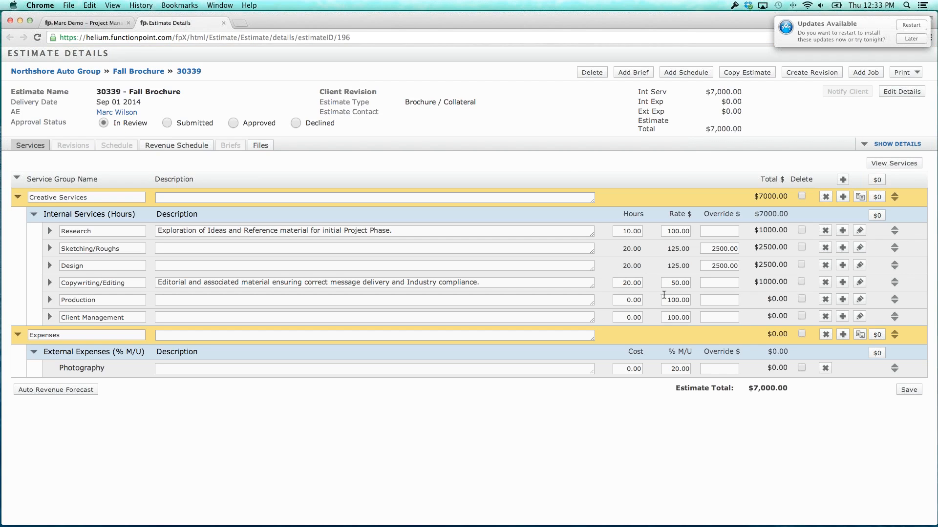
drag(668, 283, 688, 280)
click(653, 281)
double_click(665, 282)
text(10)
click(719, 283)
text(1000)
click(678, 250)
- Open rate category management and start a category named Mac and Co with a default internal service rate of 88.50
click(95, 24)
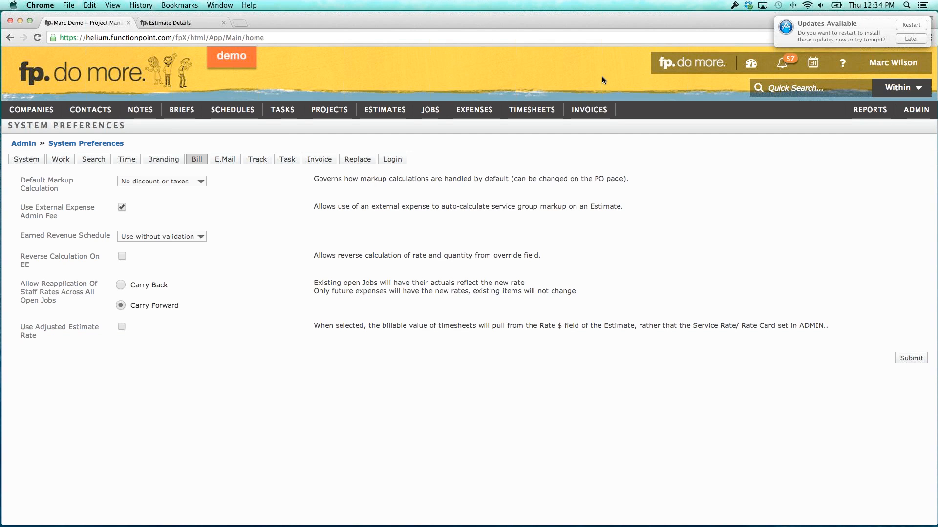
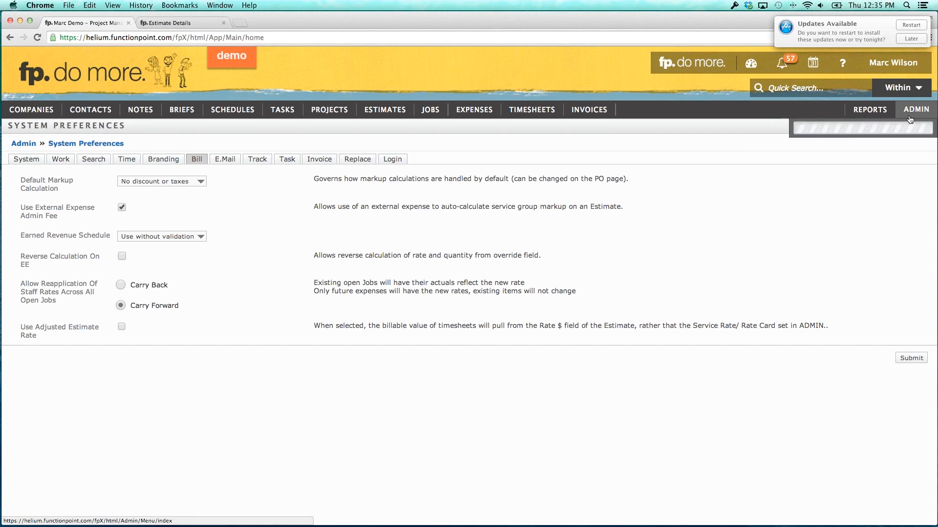
mouse_move(908, 120)
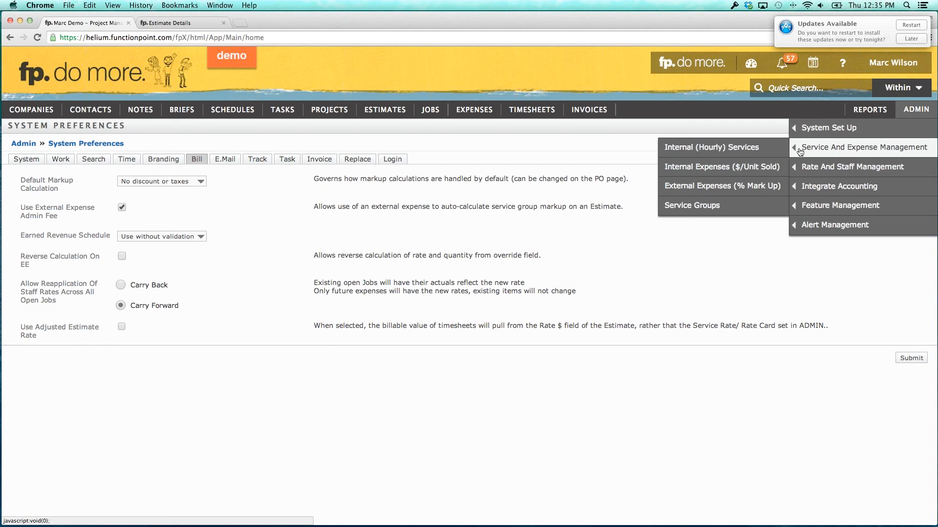
mouse_move(792, 167)
click(717, 170)
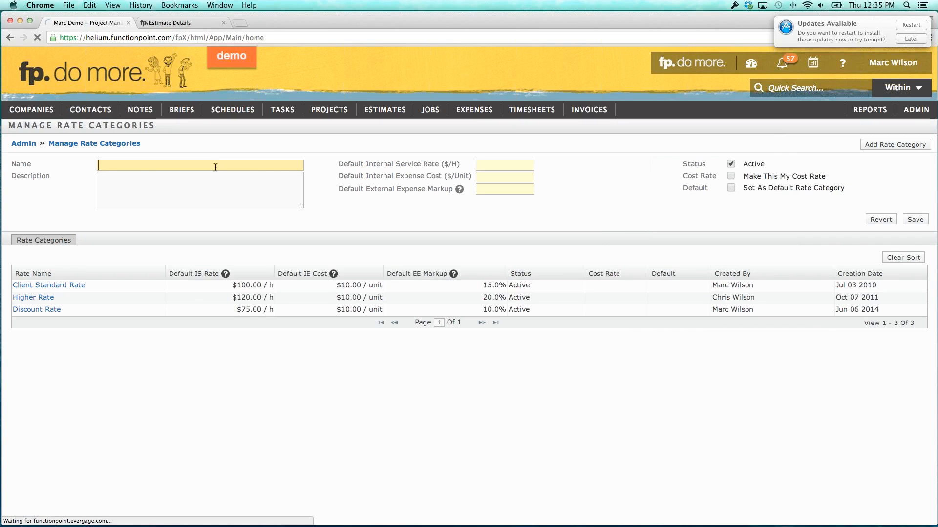
text(Mac and Co)
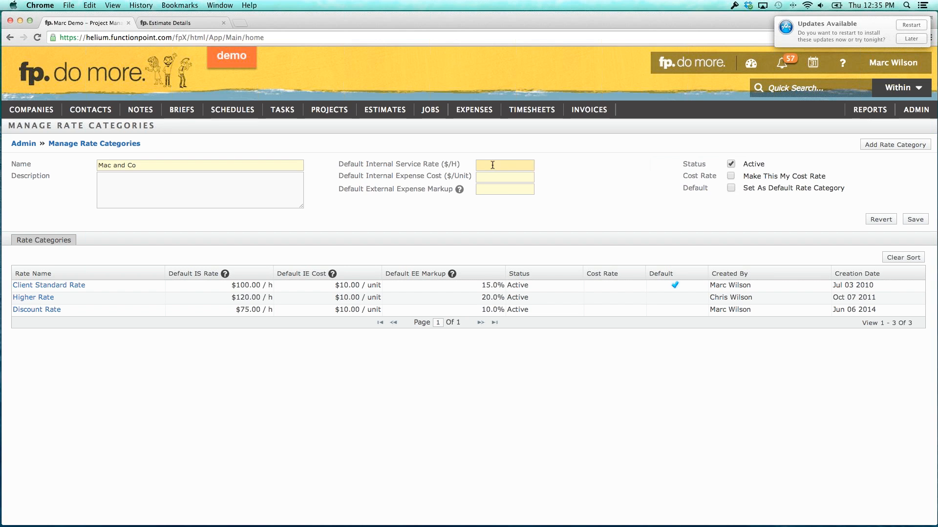
text(88.50)
click(459, 145)
- Give Mac and Co a default internal expense cost of 10 and external expense markup of .15, and save the category
click(501, 176)
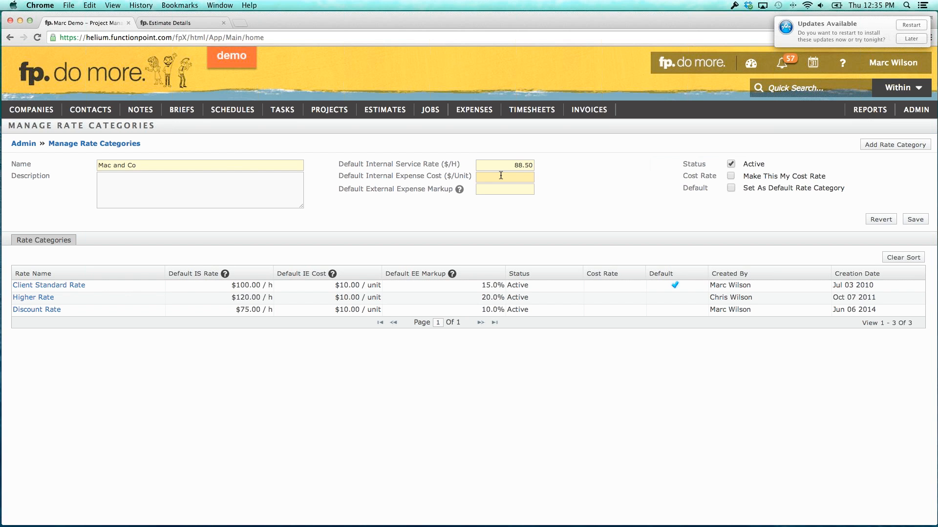
text(0)
click(445, 158)
mouse_move(411, 193)
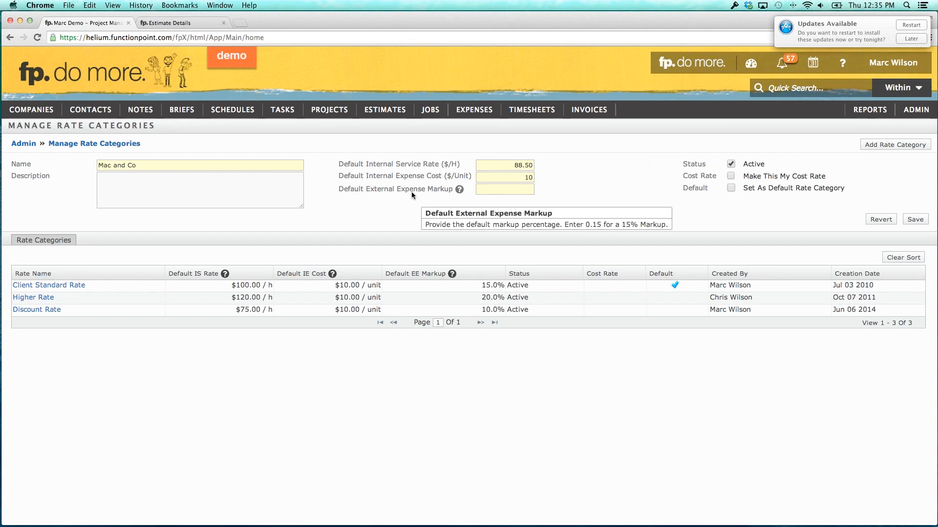
click(520, 191)
mouse_move(459, 191)
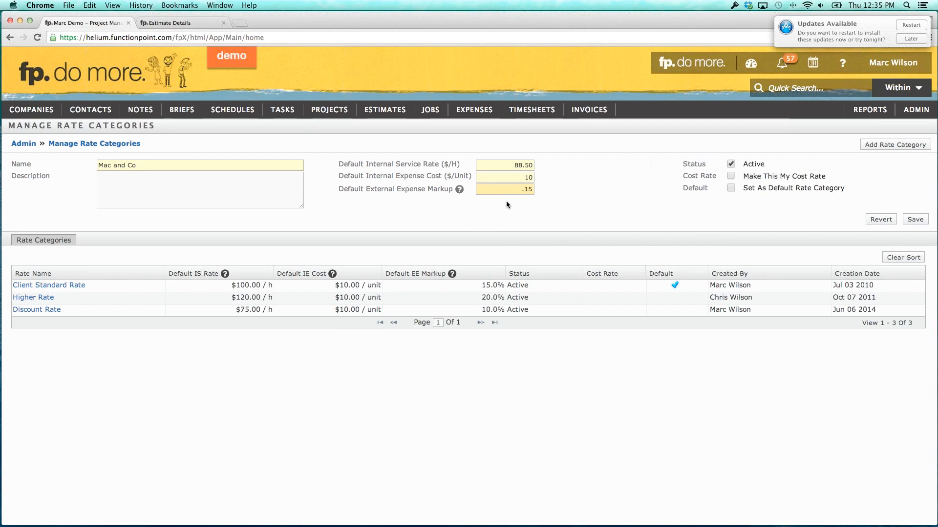
click(514, 206)
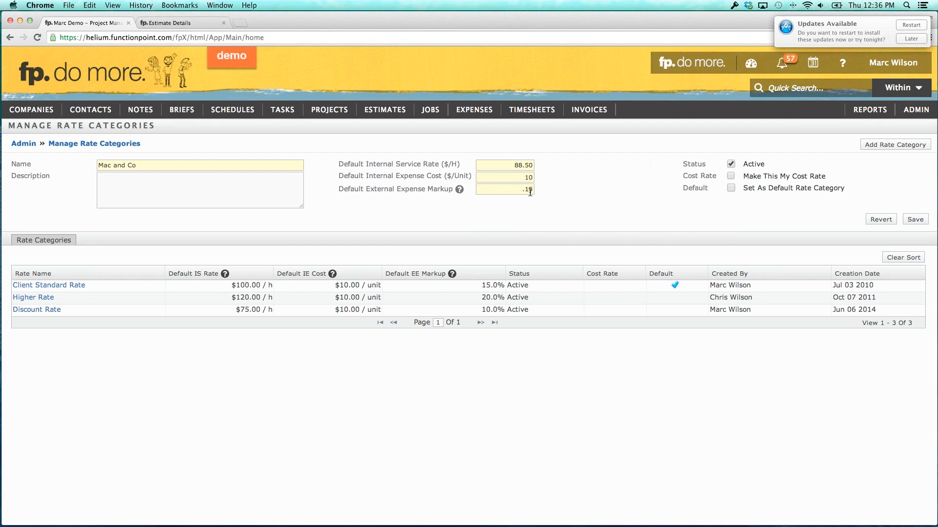
click(914, 221)
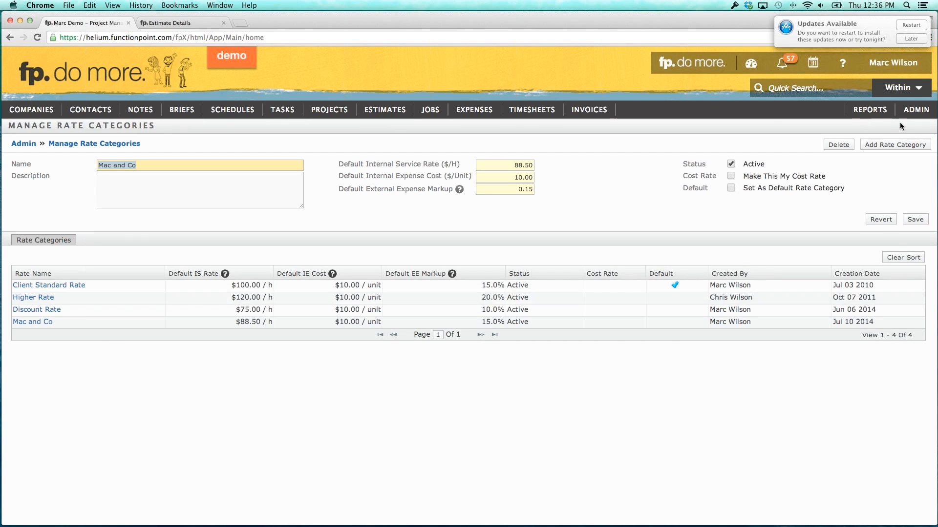
- Open the service rates and markups page and review the Mac and Co rates for services and expenses
click(916, 109)
mouse_move(868, 156)
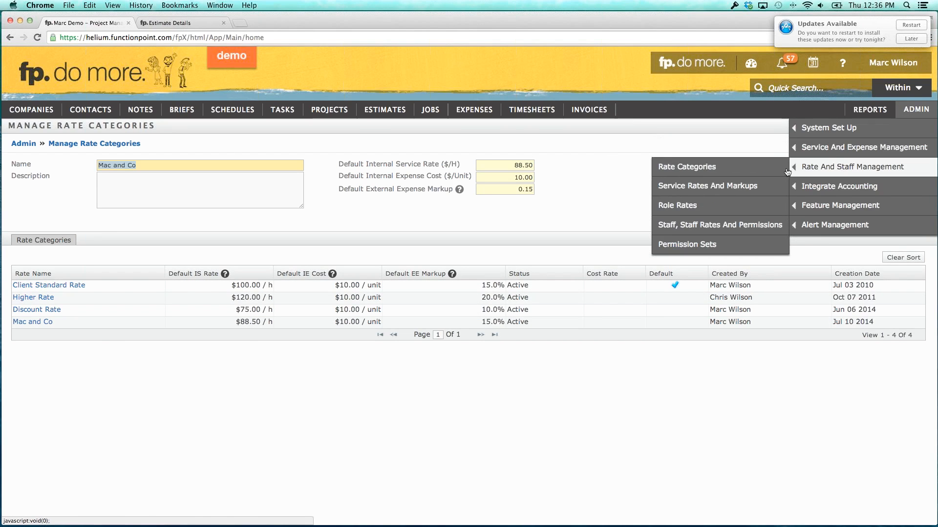
click(714, 186)
scroll(261, 317, down, 20)
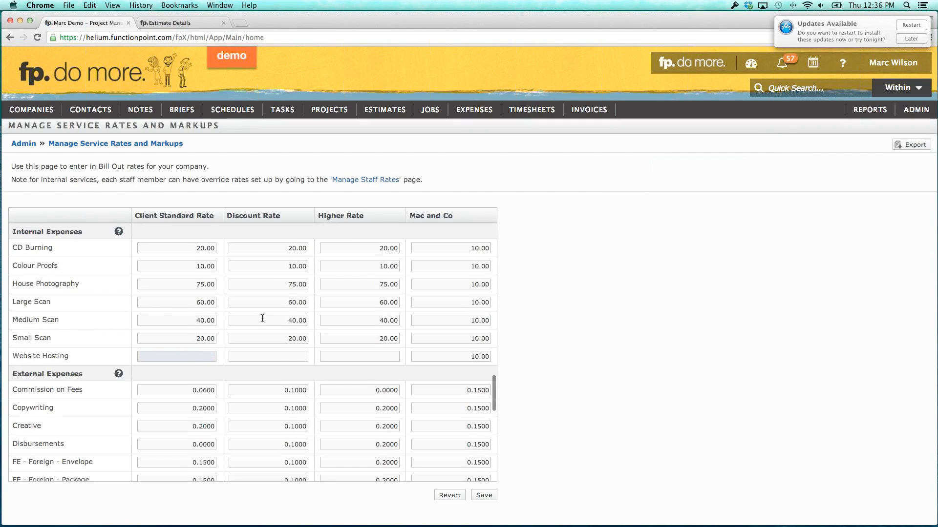
scroll(262, 318, up, 20)
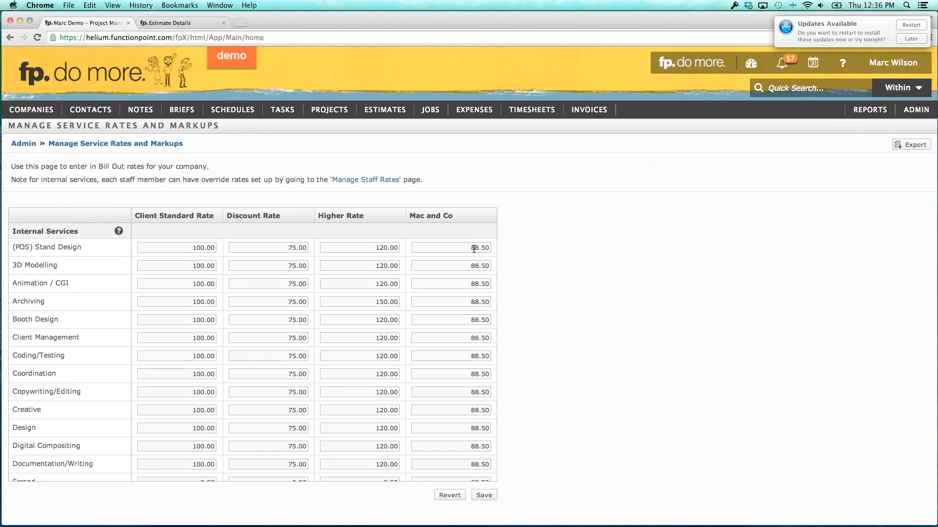
scroll(473, 250, down, 3)
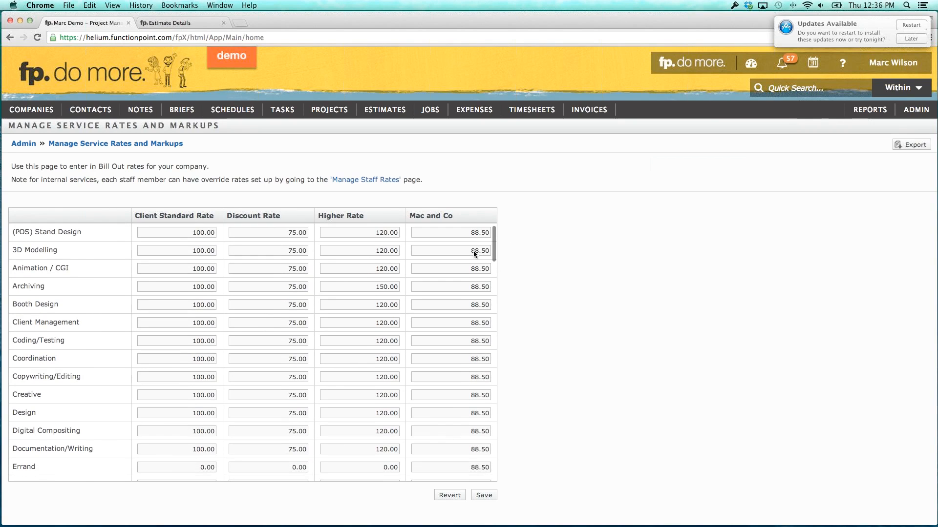
- Set the Mac and Co rates for Errand and Estimating/Proposal to 0.0
scroll(474, 254, down, 6)
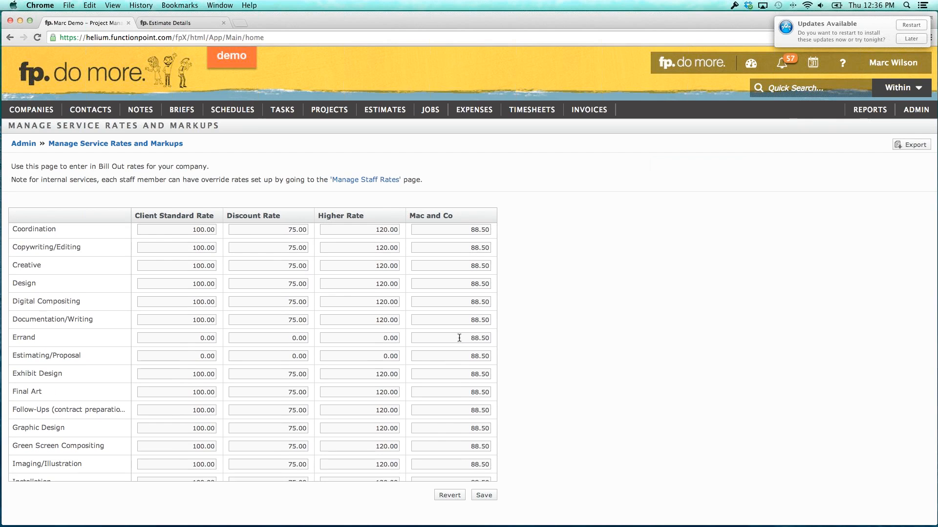
click(459, 337)
text(0)
click(467, 356)
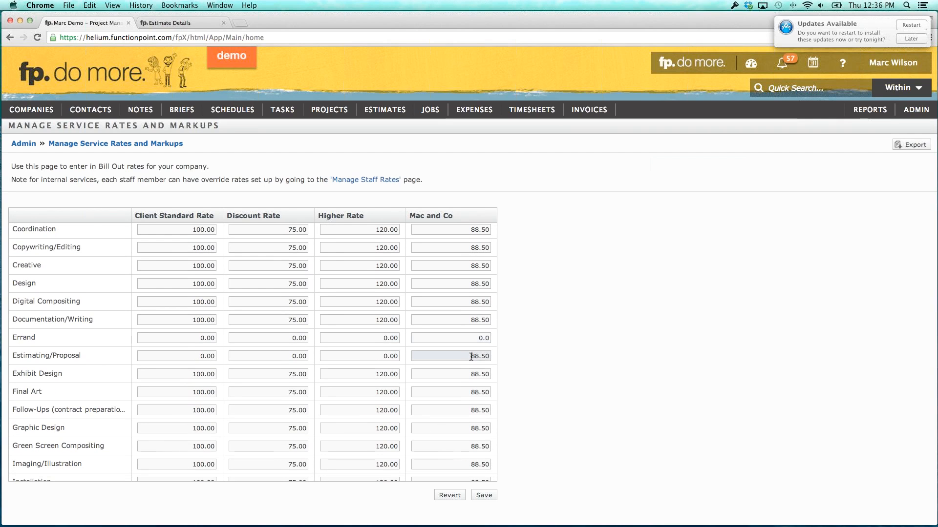
text(0.0)
- Set the Mac and Co rates for Non Billable Issues and Sales Meeting to 0.0
scroll(473, 361, down, 2)
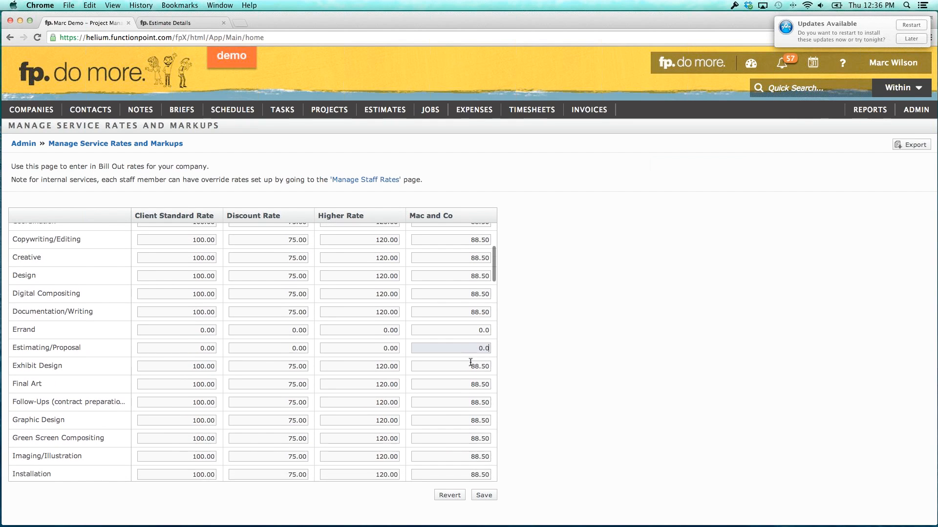
scroll(469, 362, down, 13)
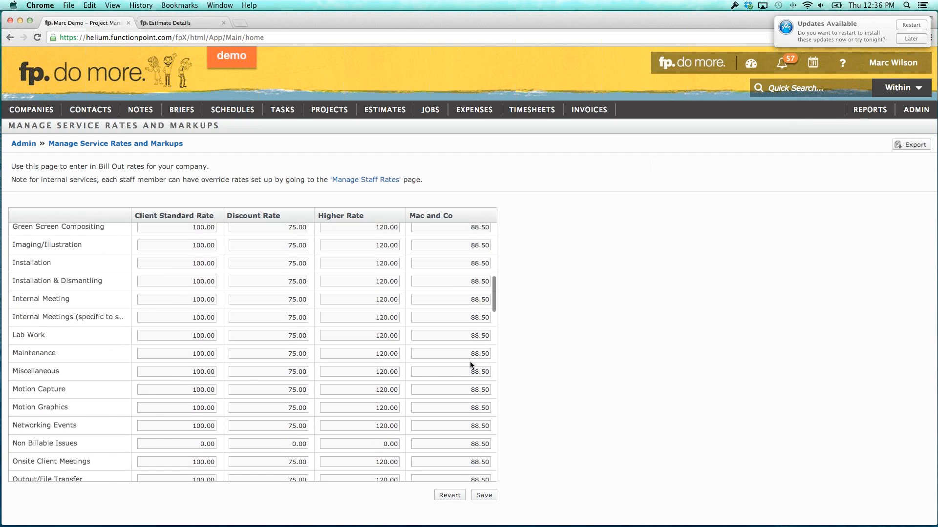
click(487, 387)
text(0.0)
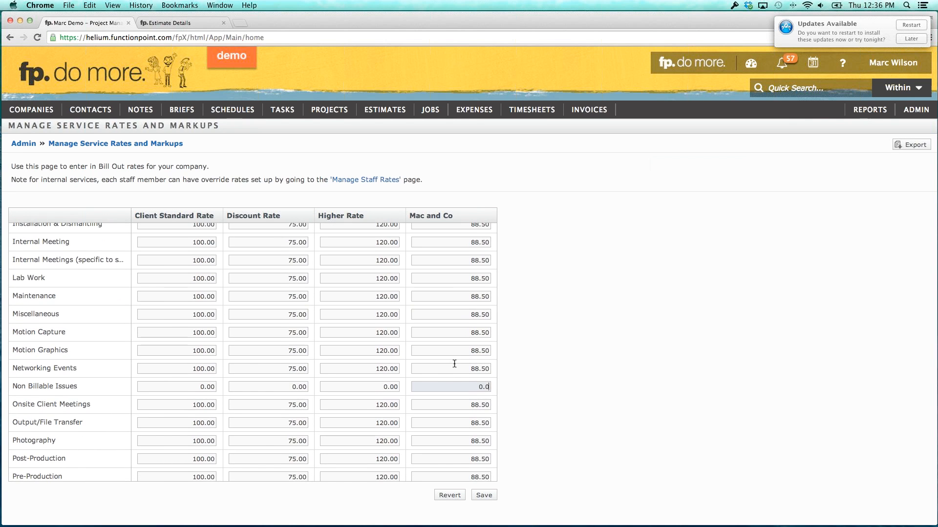
scroll(454, 364, down, 14)
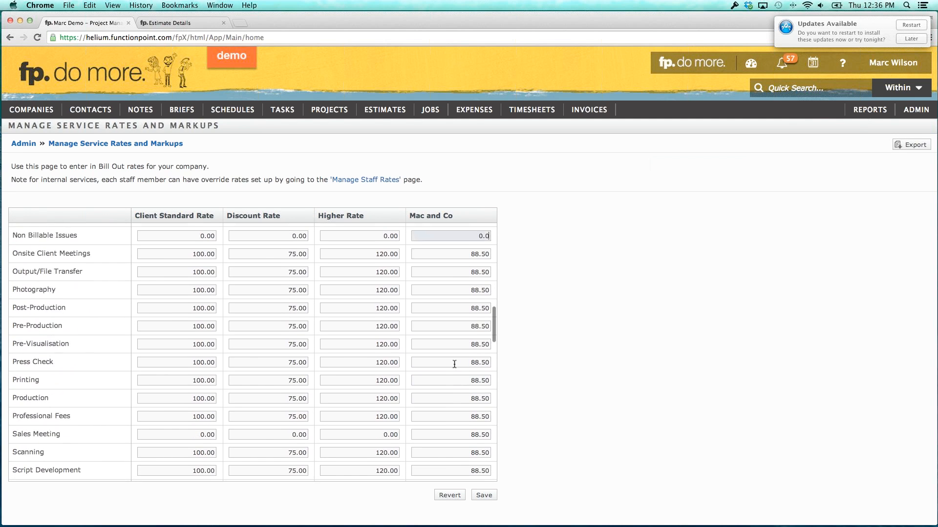
click(464, 392)
text(0.0)
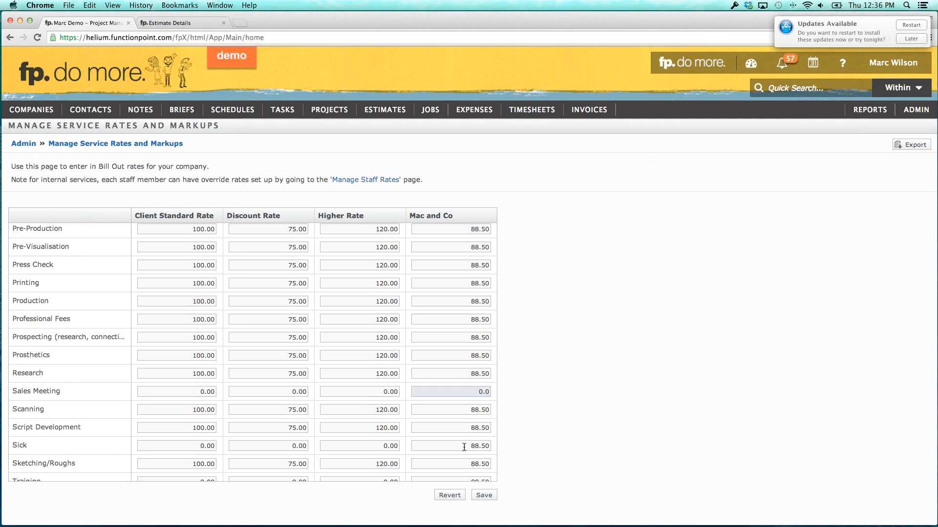
- Set the Mac and Co rates for Sick, Training and Vacation to 0.0
click(459, 446)
text(0.0)
scroll(460, 391, down, 3)
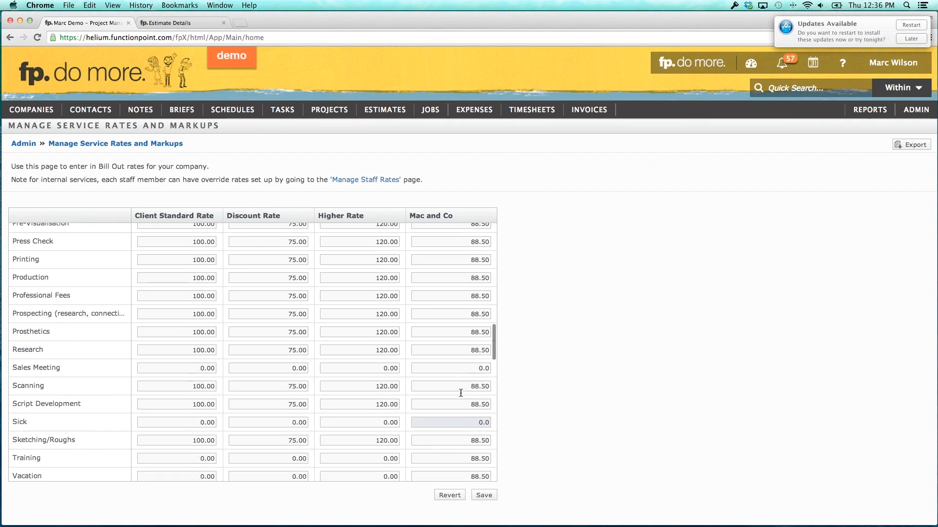
click(470, 421)
text(0.0)
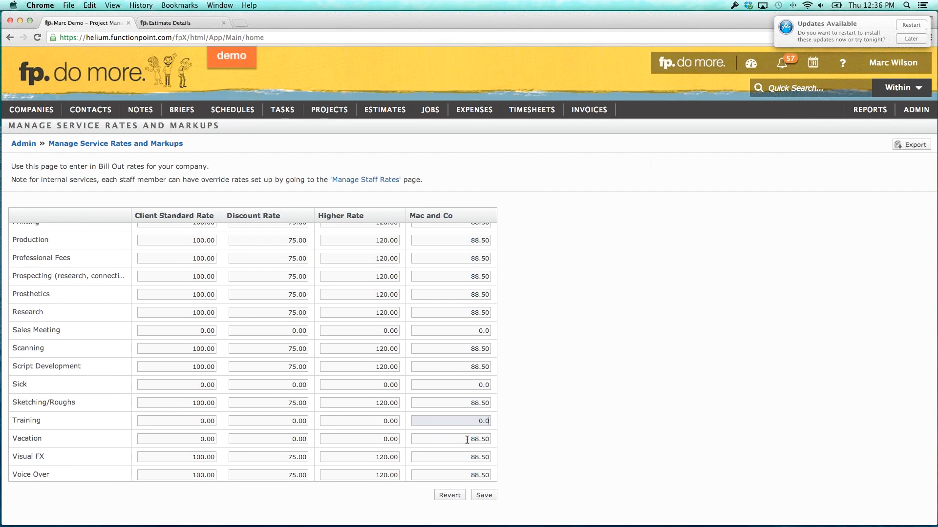
click(468, 439)
text(0)
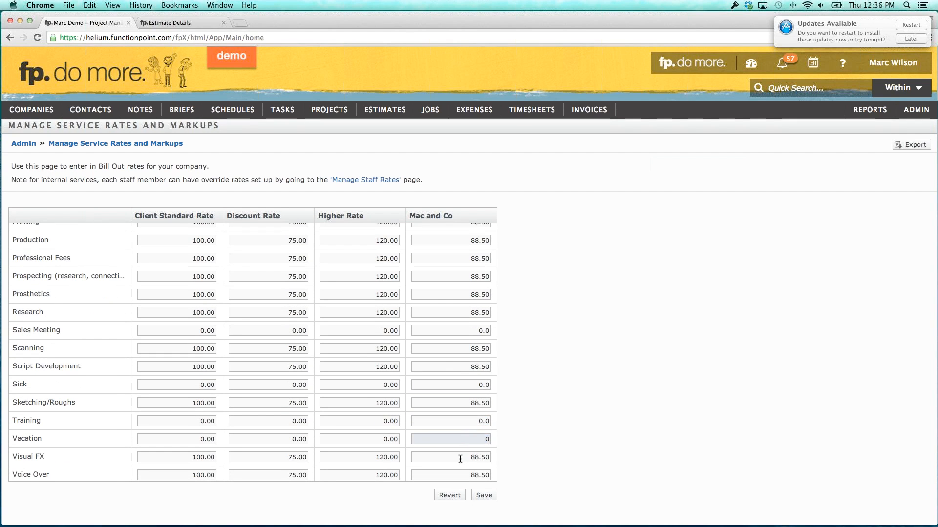
text(.0)
scroll(460, 348, down, 1)
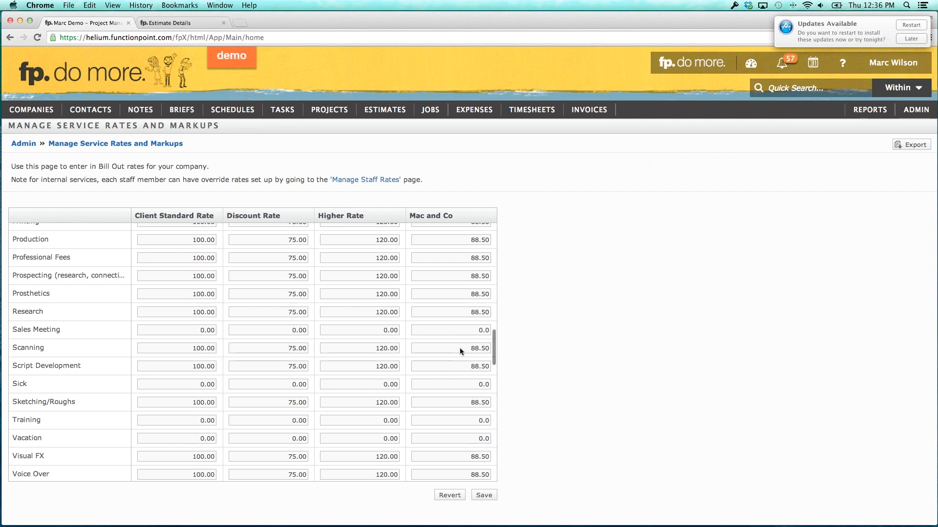
- Check the Vacation rate and the remaining internal services in the Mac and Co column
scroll(460, 348, down, 3)
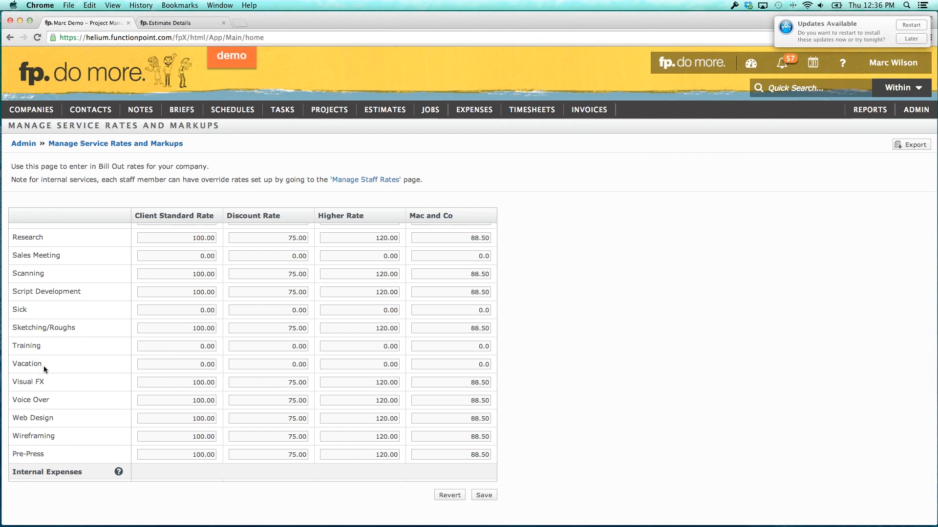
click(435, 365)
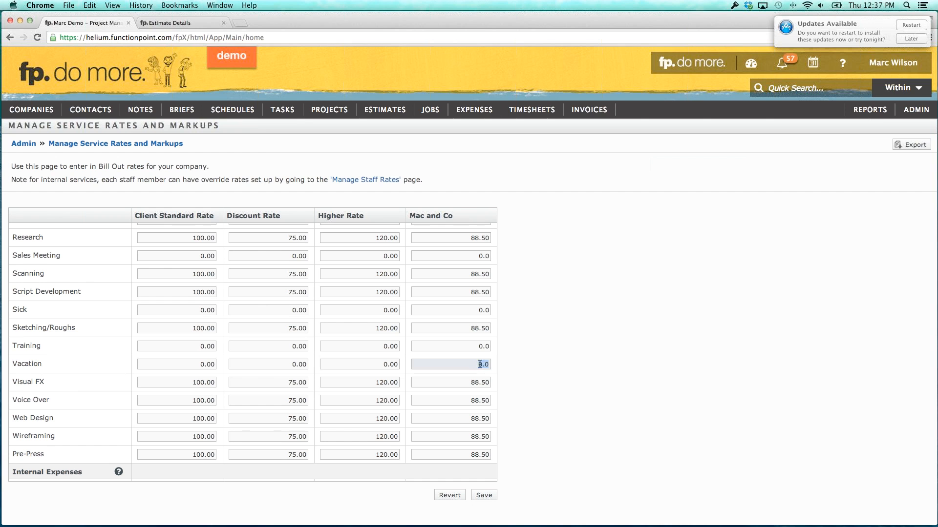
click(518, 362)
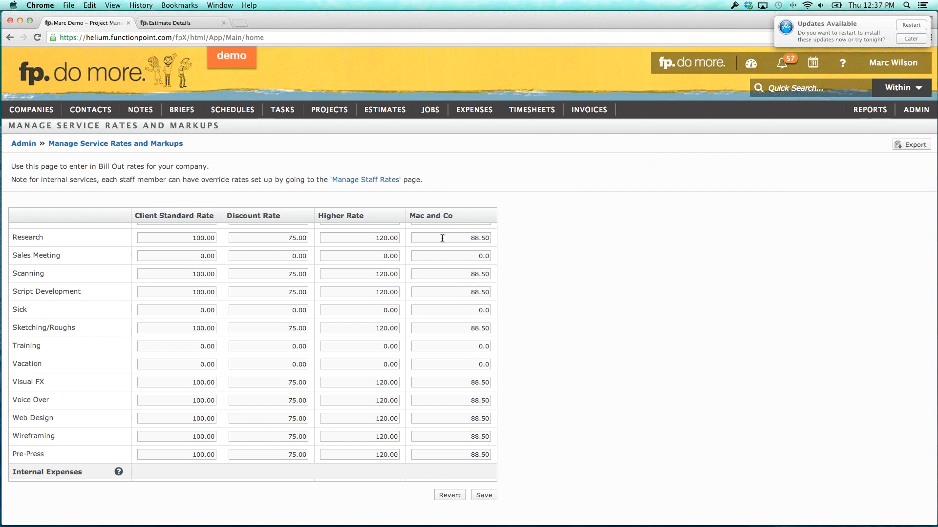
- Clear the 3D Modelling rate in the Mac and Co column
scroll(444, 229, up, 4)
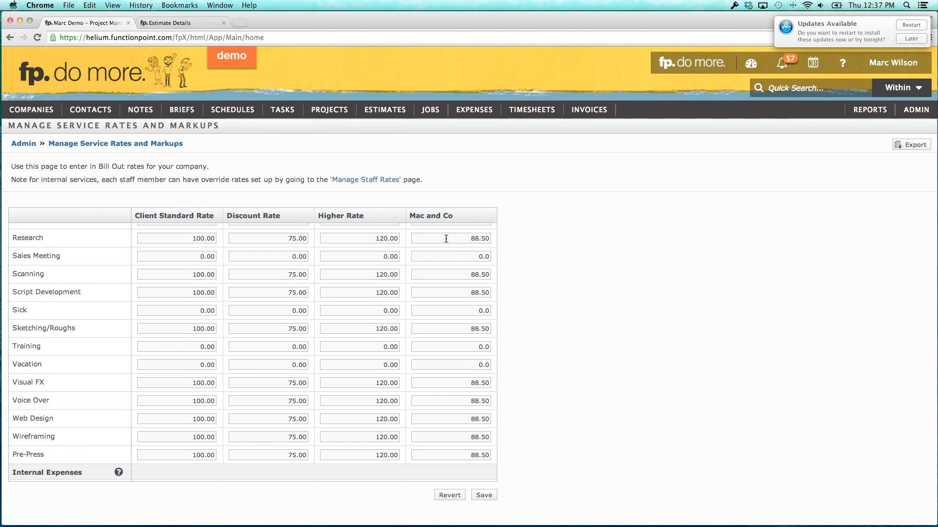
scroll(445, 238, up, 10)
drag(412, 213, 447, 217)
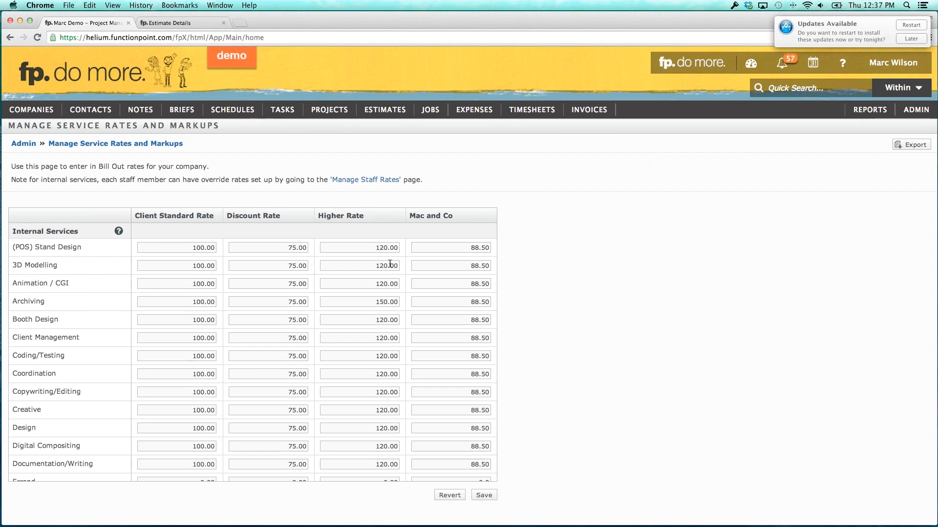
click(464, 266)
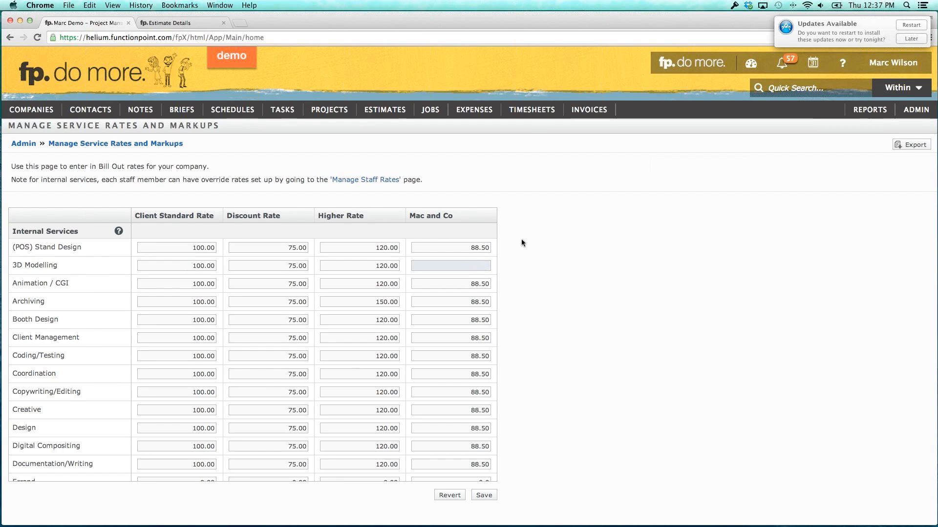
- Set the Mac and Co rate for 3D Modelling to 88.50 and save the service rates
click(534, 197)
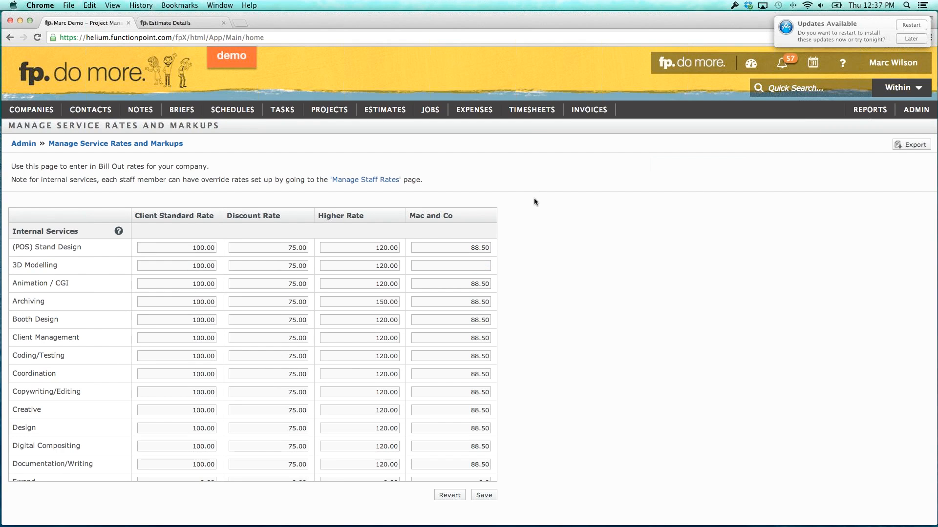
click(470, 263)
text(8)
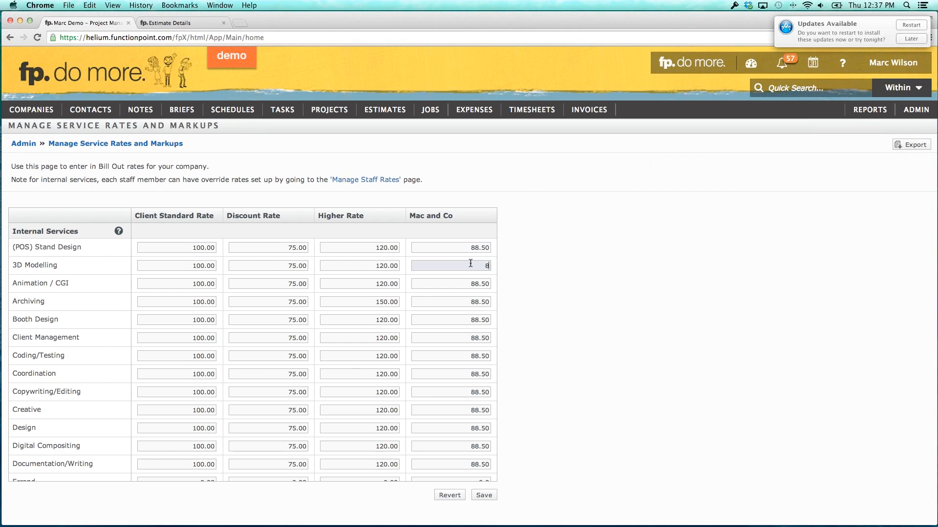
text(8.50)
click(482, 199)
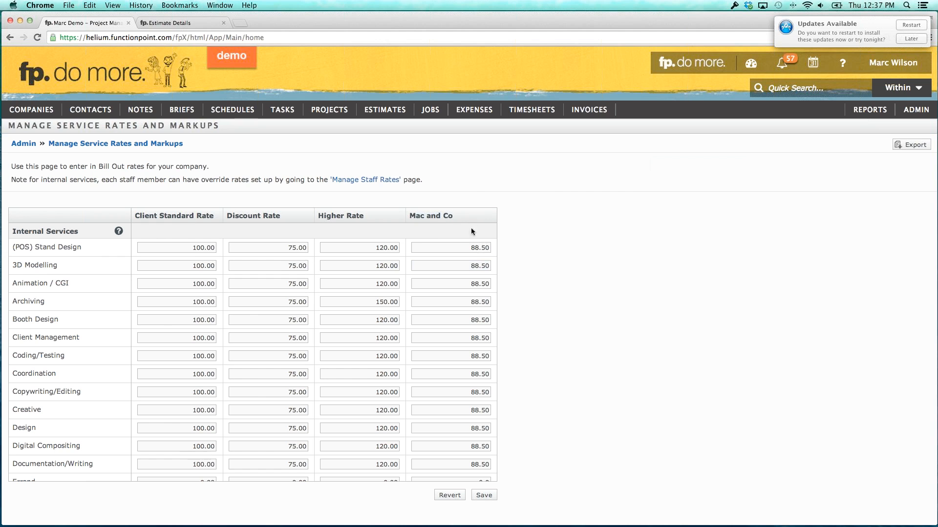
click(484, 495)
- Find the Mac & Co company and open its details
click(43, 113)
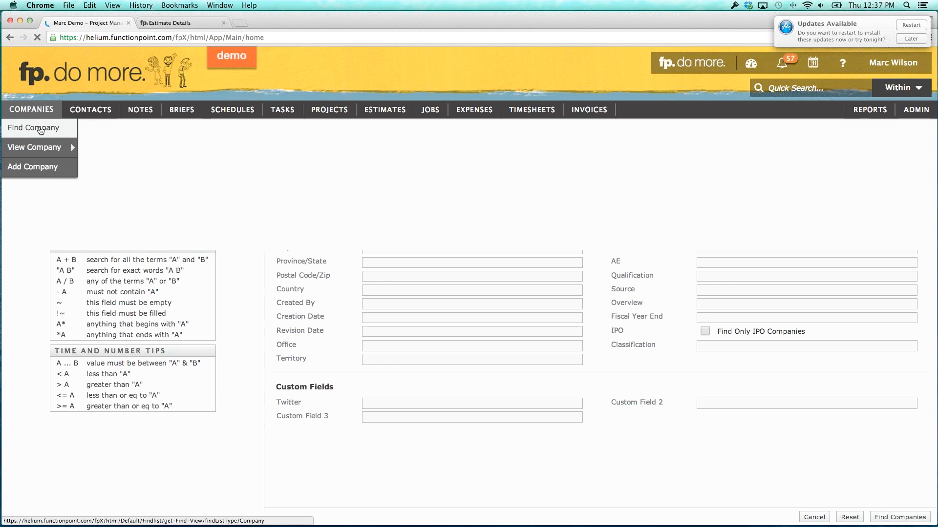
click(40, 129)
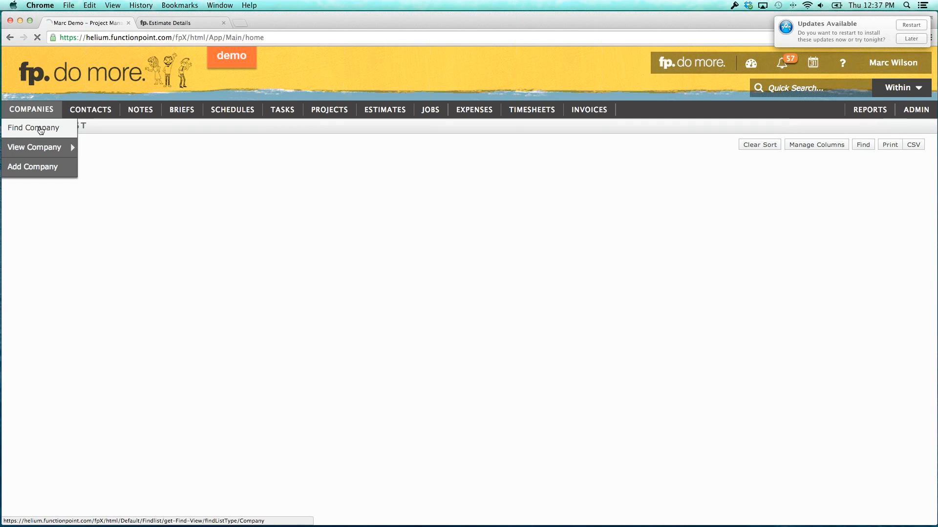
click(29, 174)
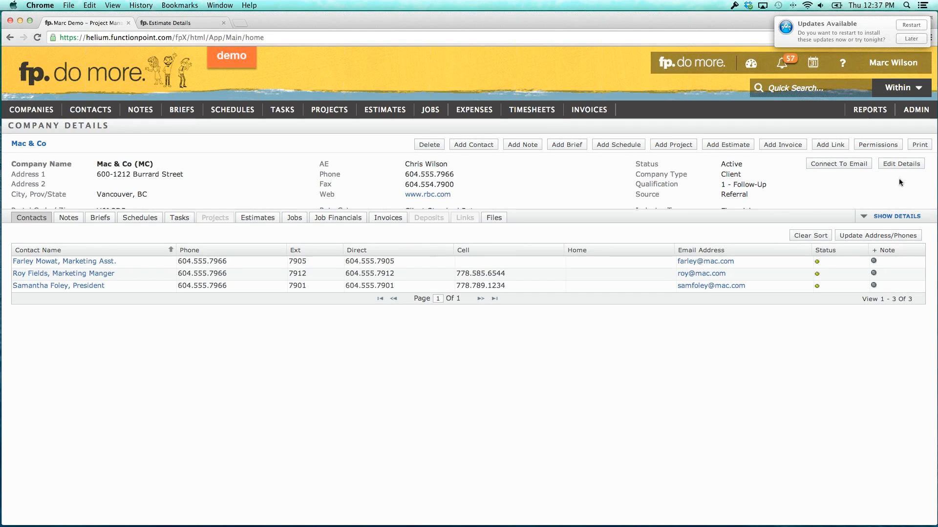
- Edit the Mac & Co company details to use the Mac and Co rate category and submit the change
click(910, 170)
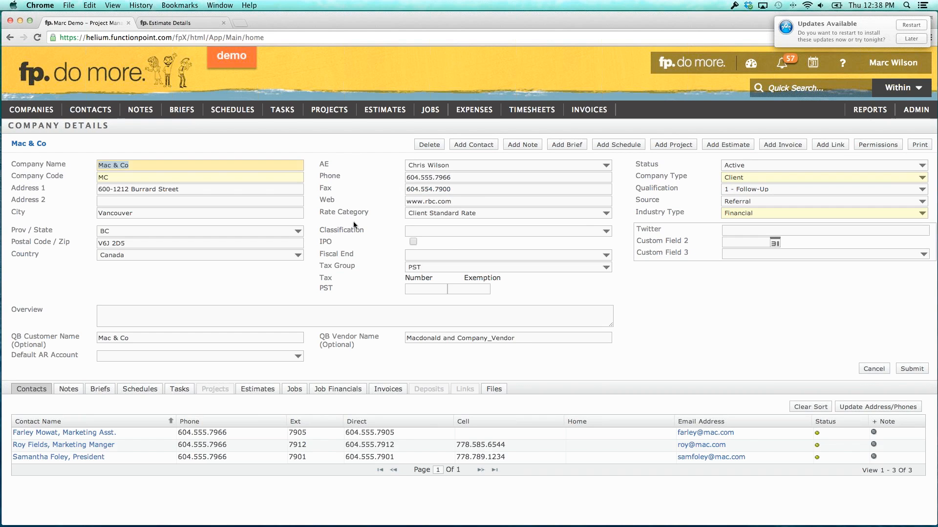
drag(336, 213, 351, 212)
click(448, 213)
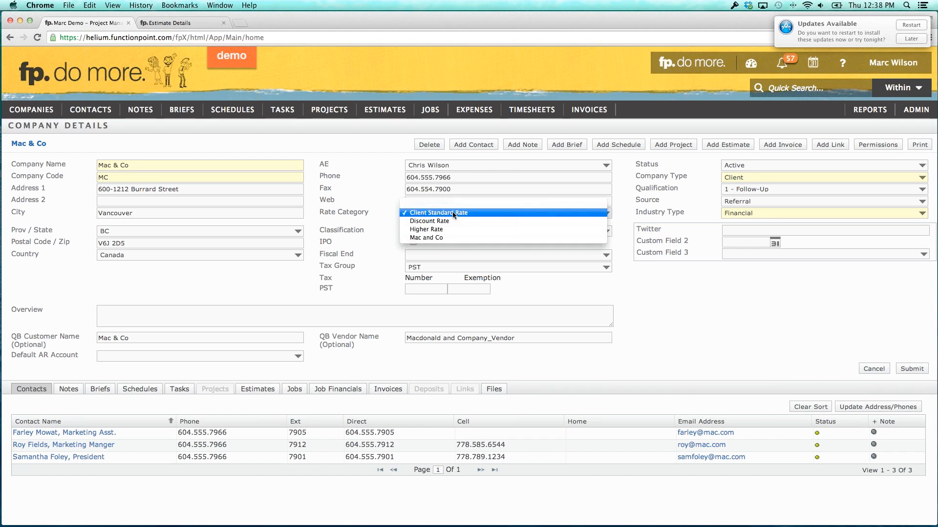
click(439, 240)
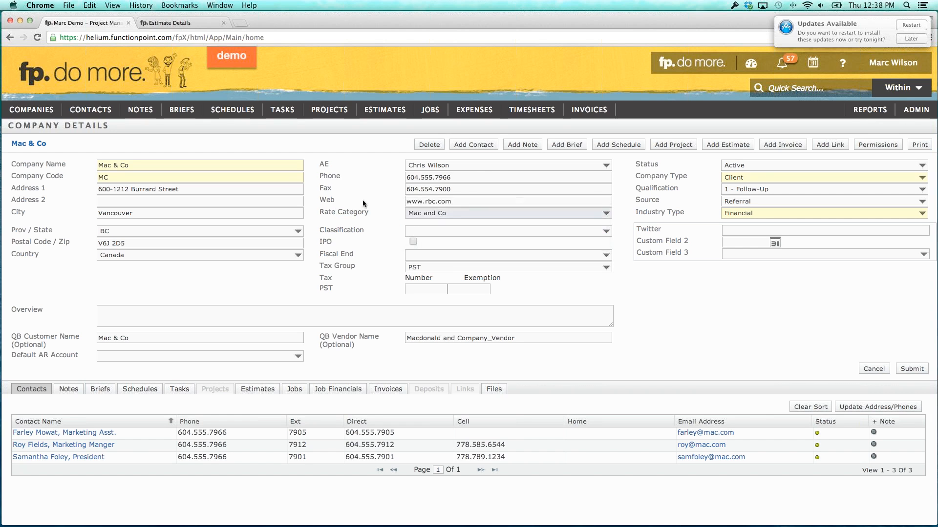
click(906, 369)
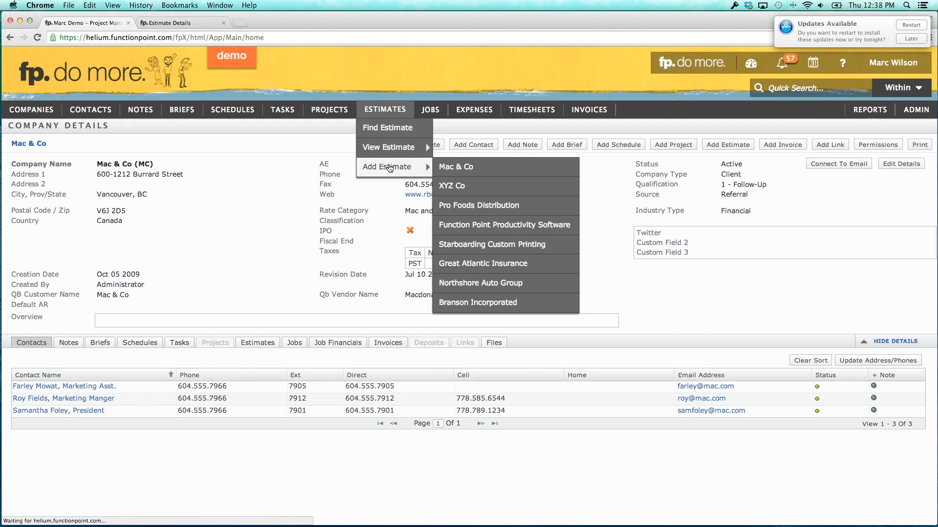
- Start a new estimate and choose Mac & Co as its company
click(390, 167)
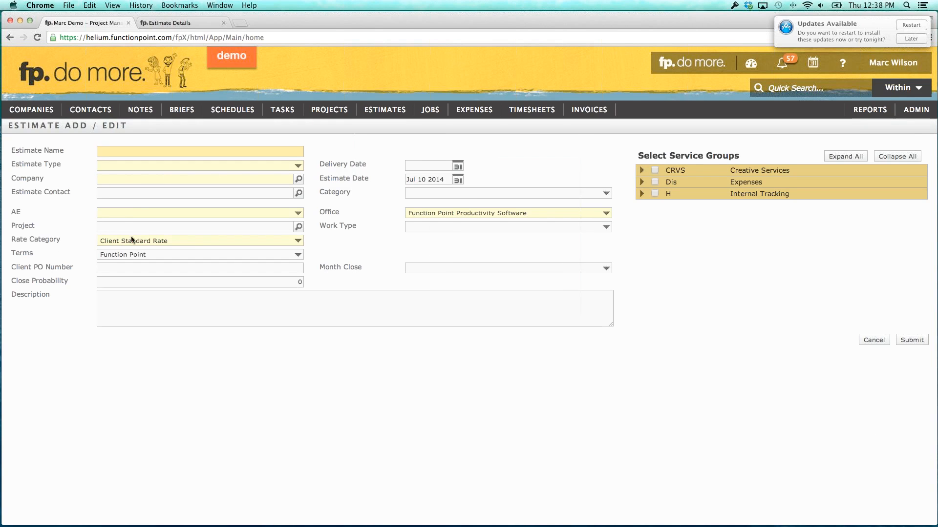
click(119, 178)
text(mac)
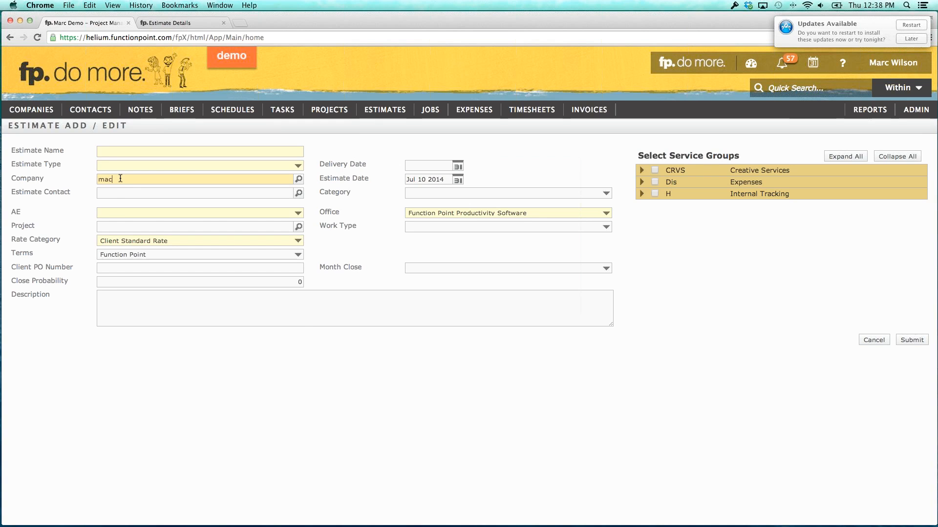
key(Tab)
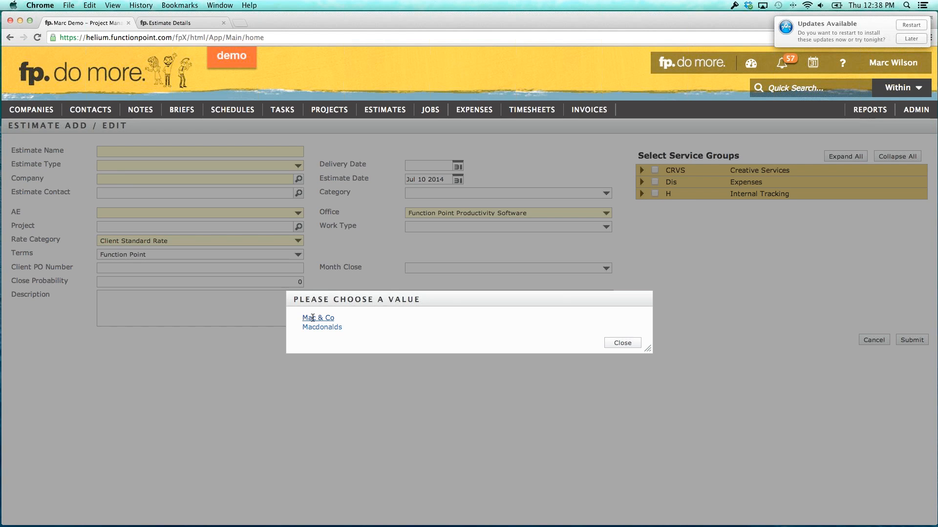
click(302, 320)
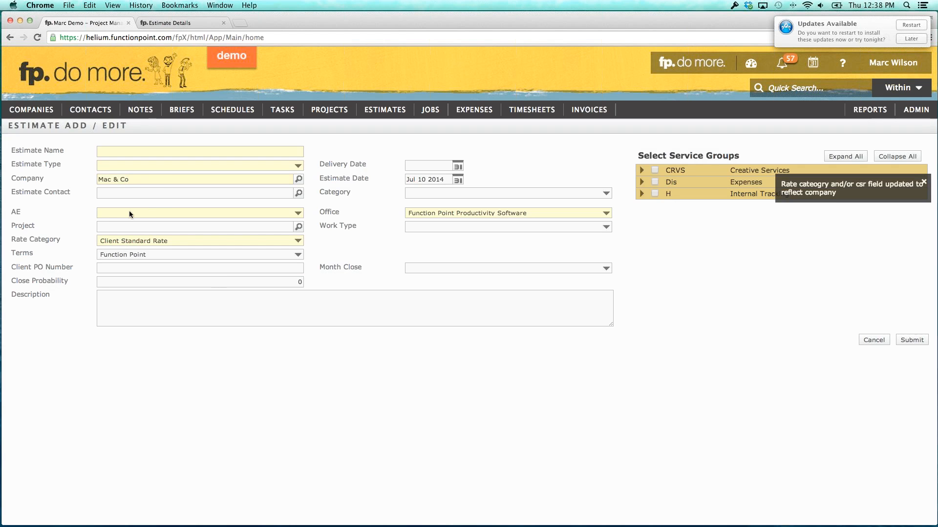
- Blank the estimate's rate category and reselect Mac & Co as the company to reload its default rate category
click(133, 240)
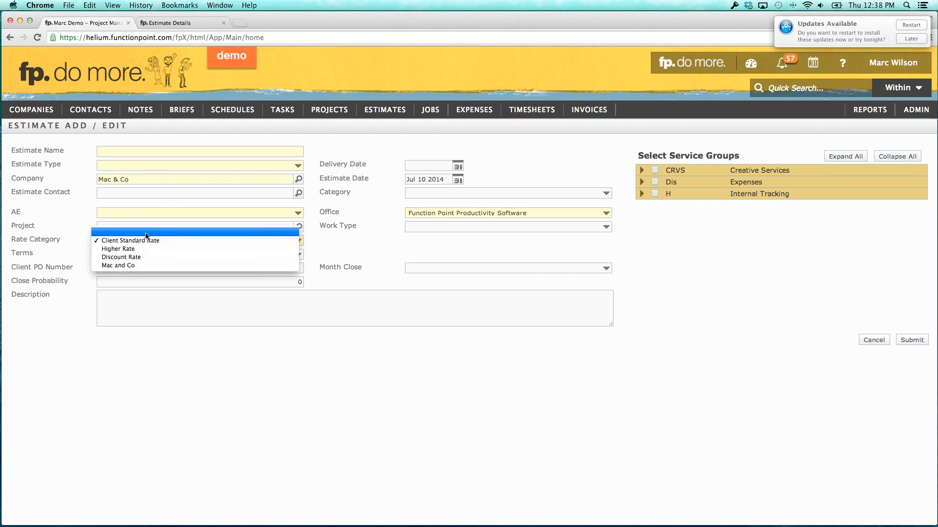
click(143, 232)
triple_click(134, 181)
key(BackSpace)
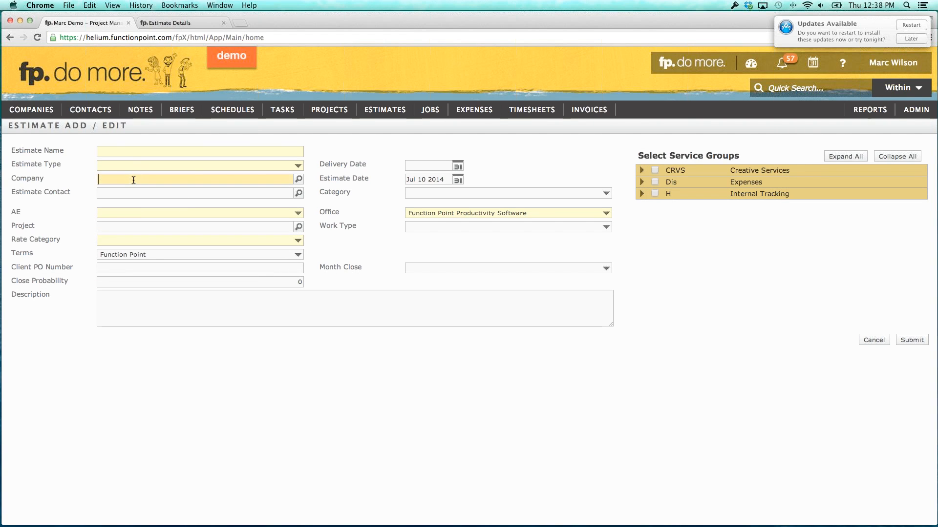
text(mac)
key(Tab)
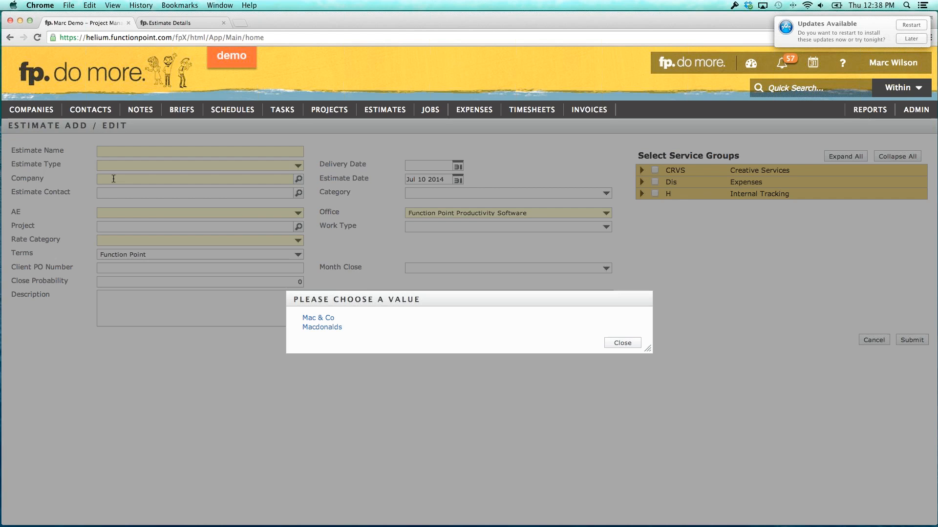
click(315, 435)
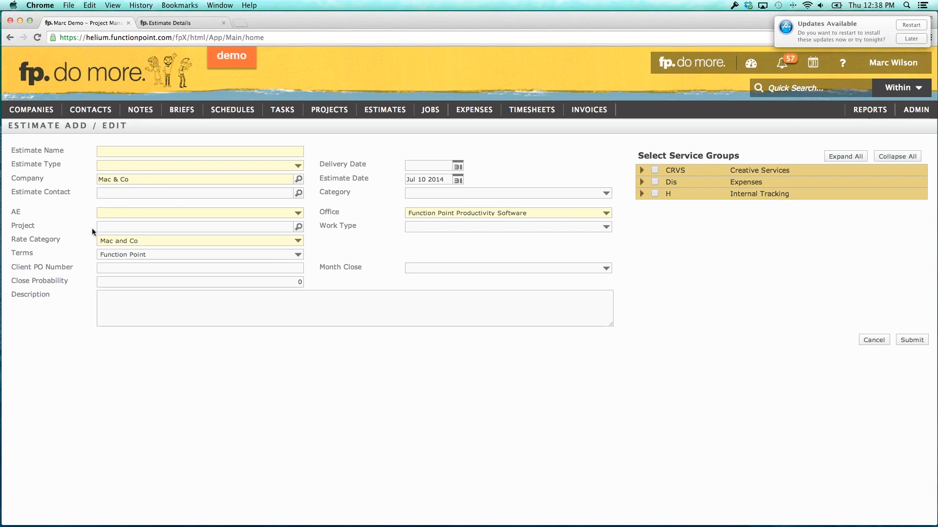
- Start an estimate from the Mac & Co company record to check which rate category it inherits
mouse_move(40, 155)
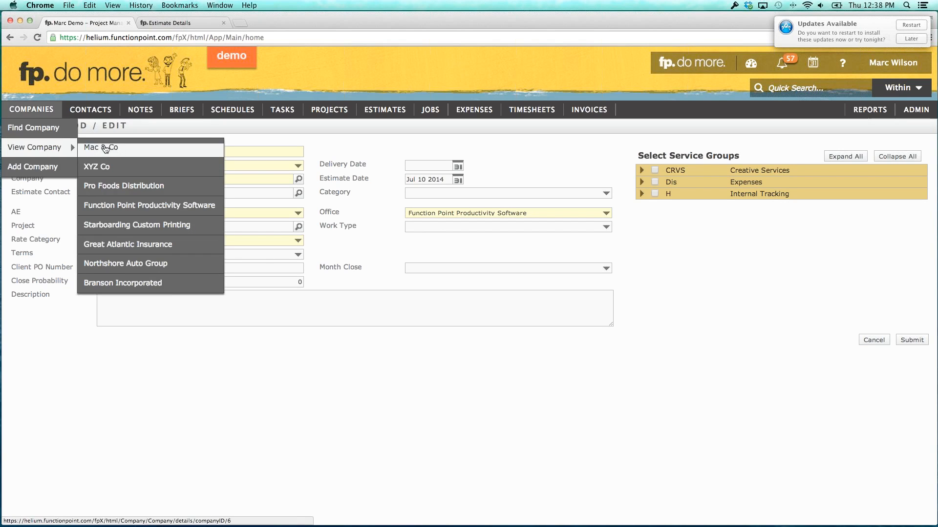
click(100, 149)
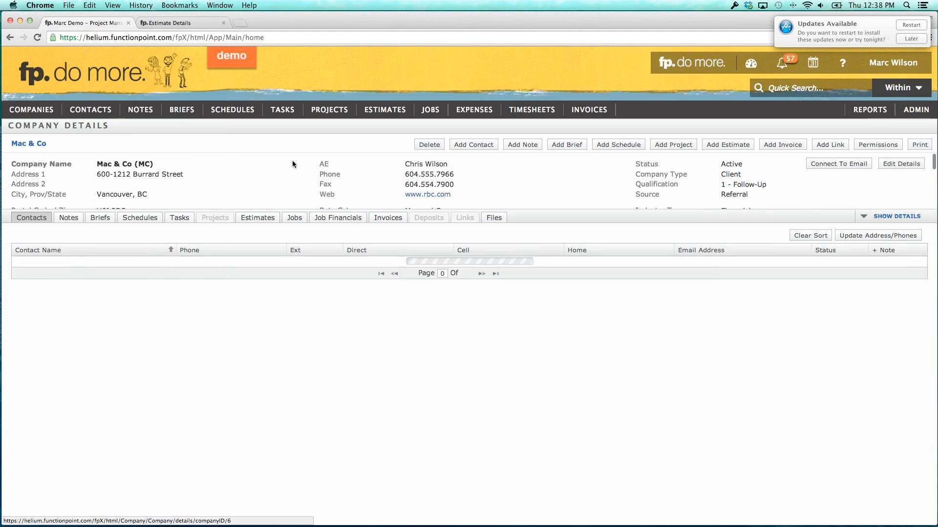
click(714, 148)
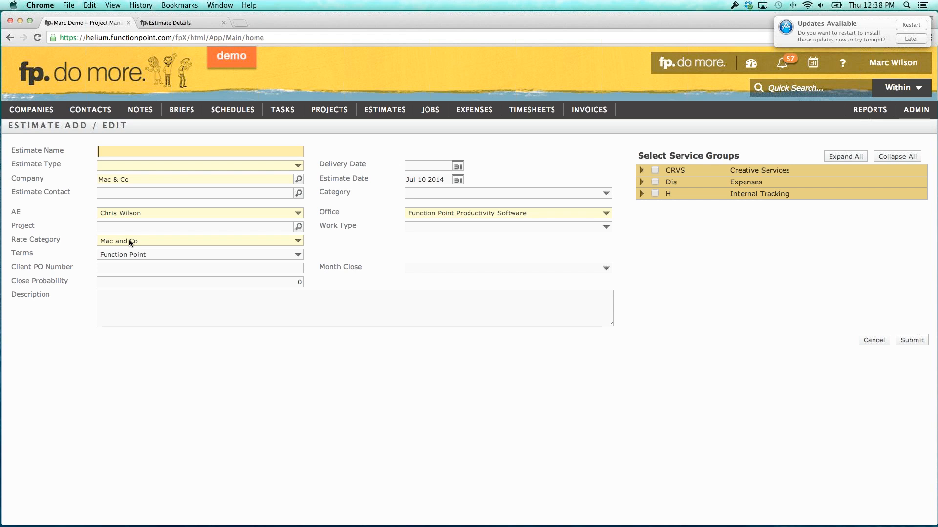
- Open the Great Atlantic Insurance company record and expand its full details to check its rate category
mouse_move(34, 126)
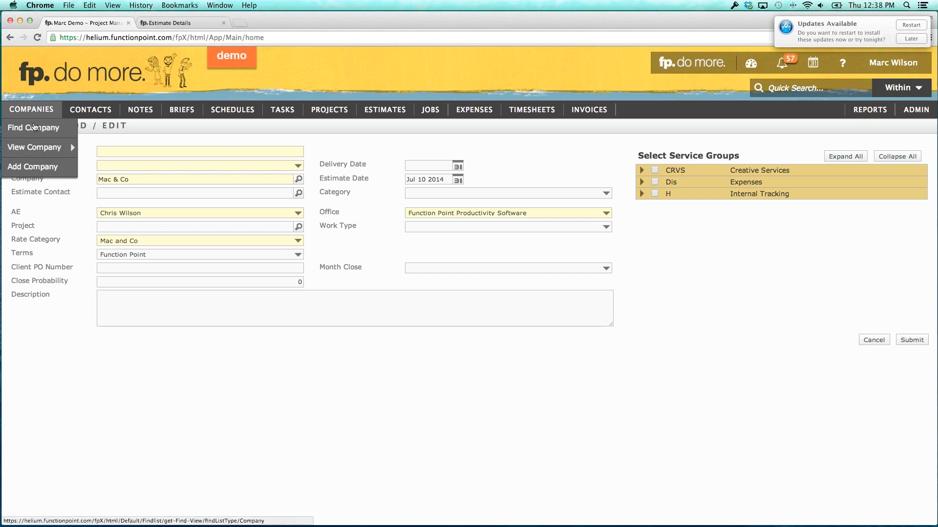
mouse_move(34, 147)
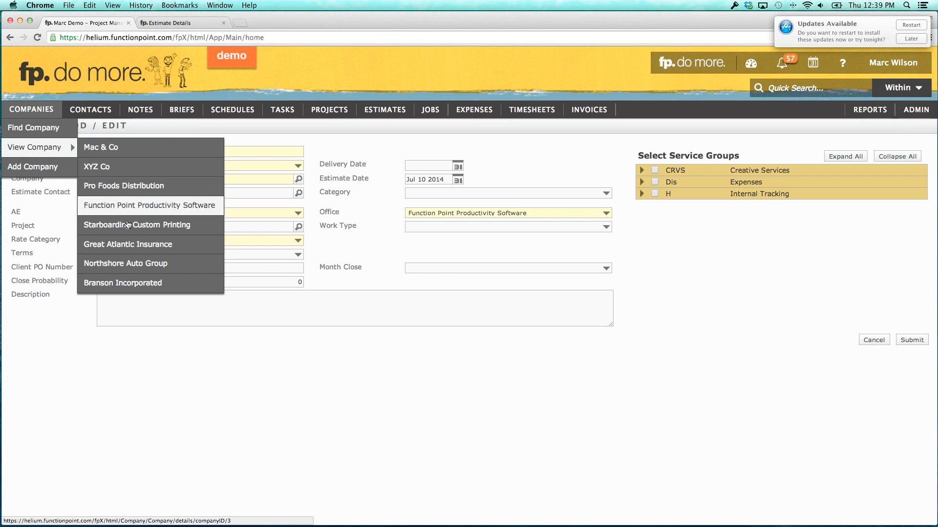
click(128, 248)
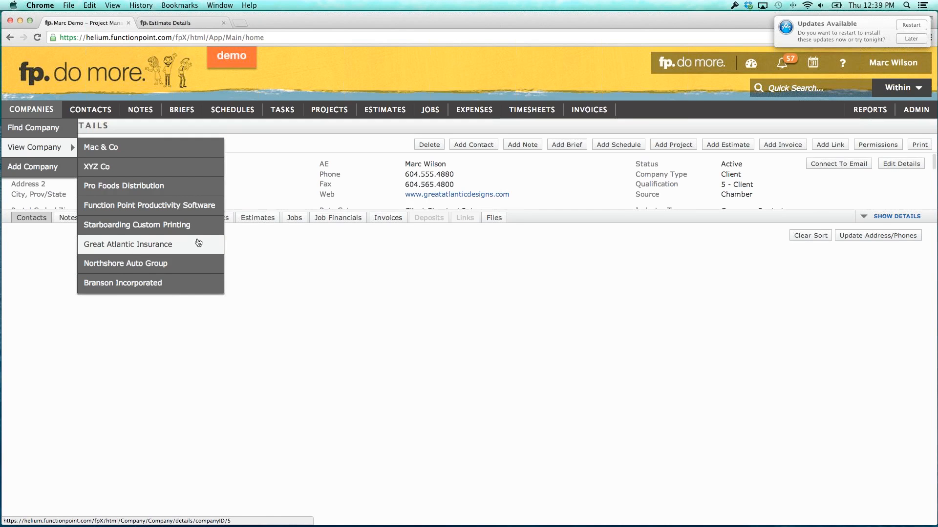
click(895, 216)
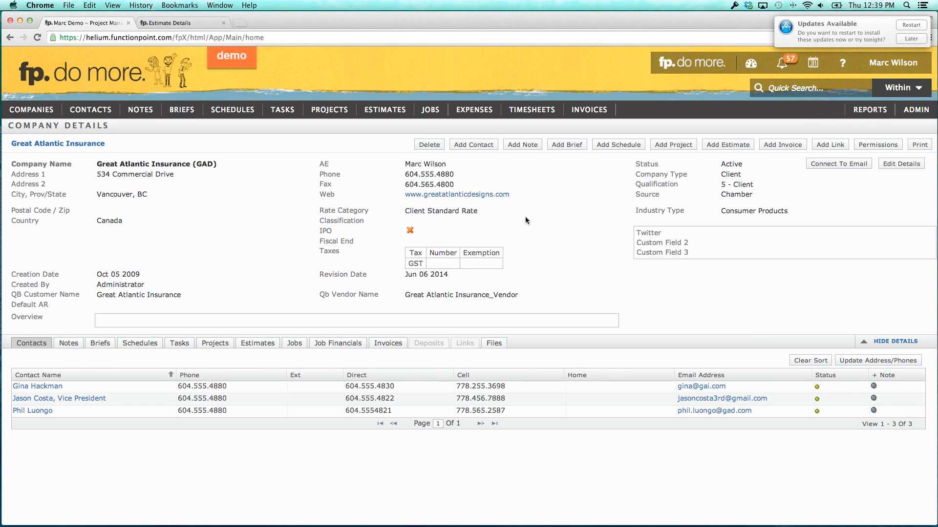
- Begin a new rate category named Cost Rate on the rate category management page
mouse_move(912, 112)
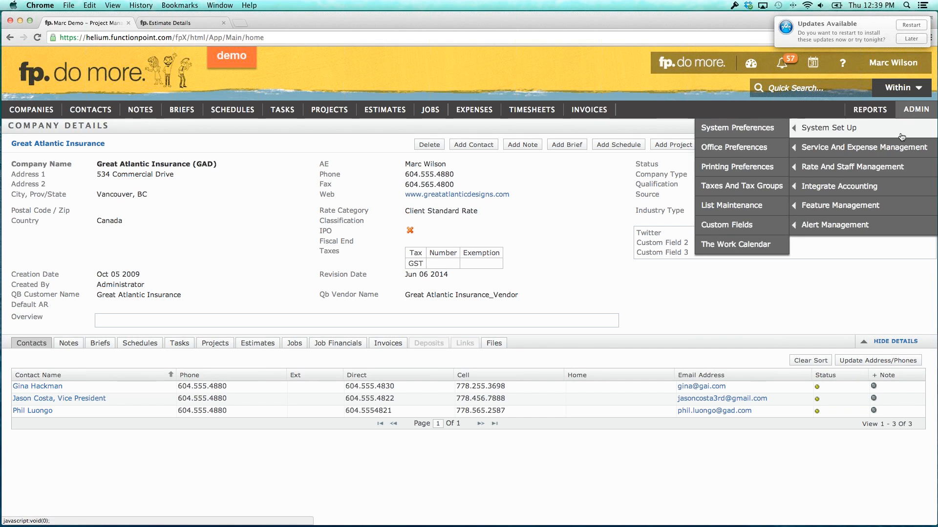
mouse_move(878, 165)
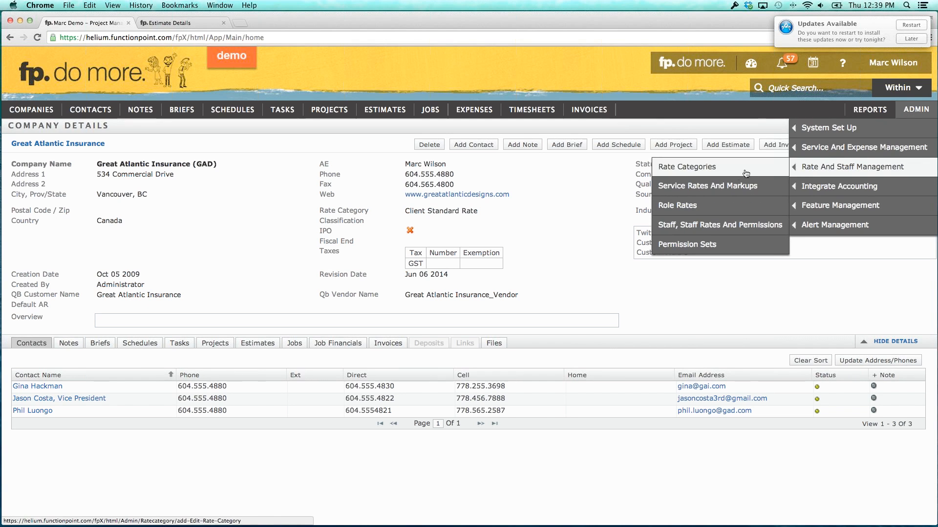
click(703, 171)
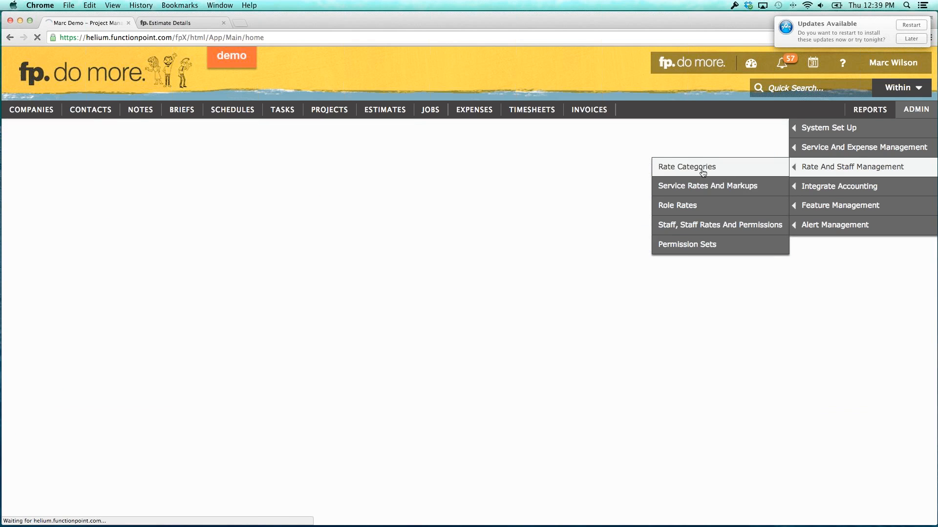
text(C)
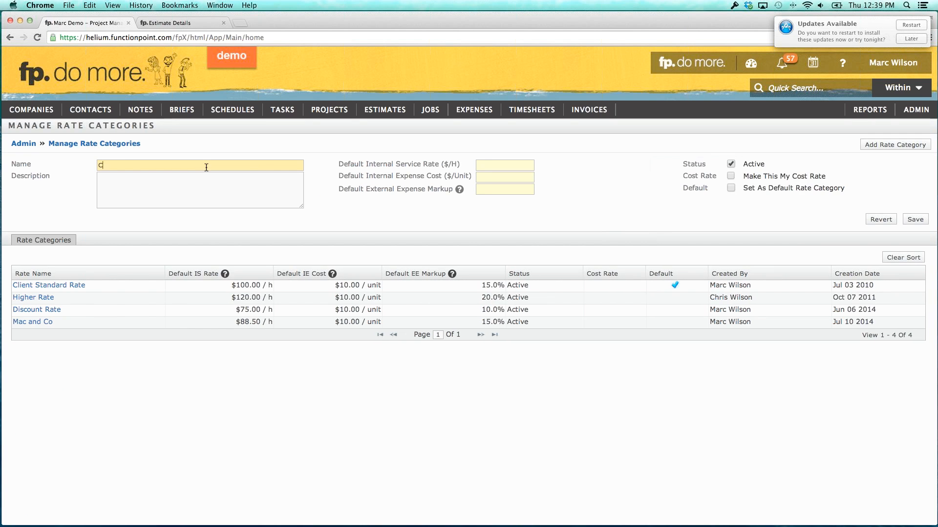
text(ost Rate)
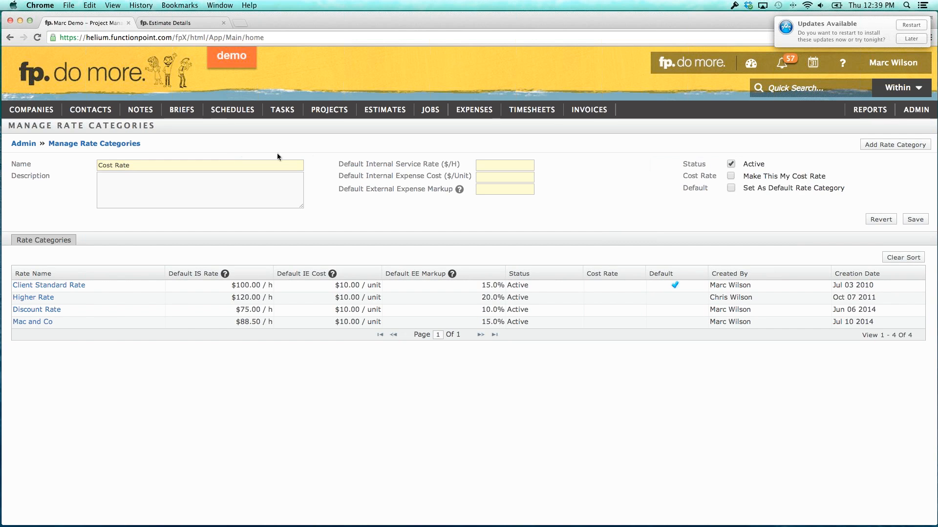
click(489, 164)
- Open the staff list in a new browser tab and view the third listed staff member's details to check the hourly cost
mouse_move(908, 114)
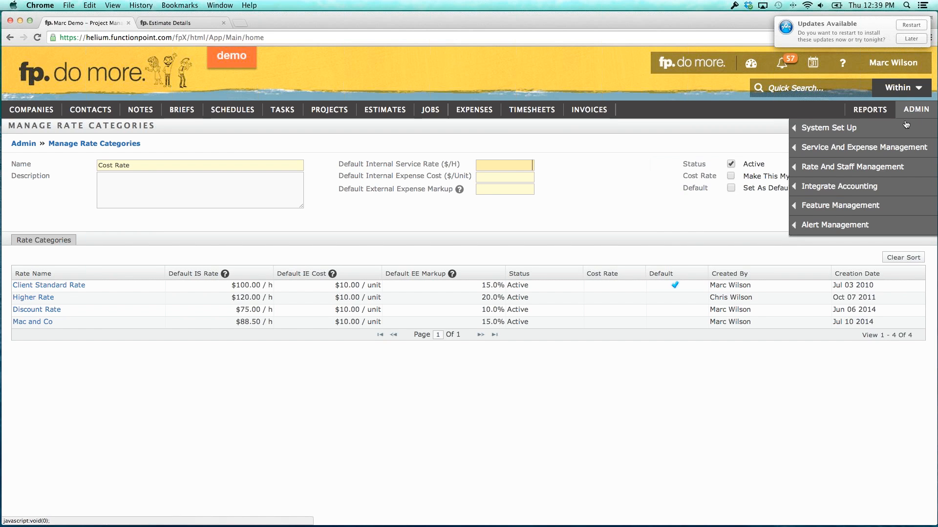
mouse_move(839, 167)
right_click(707, 226)
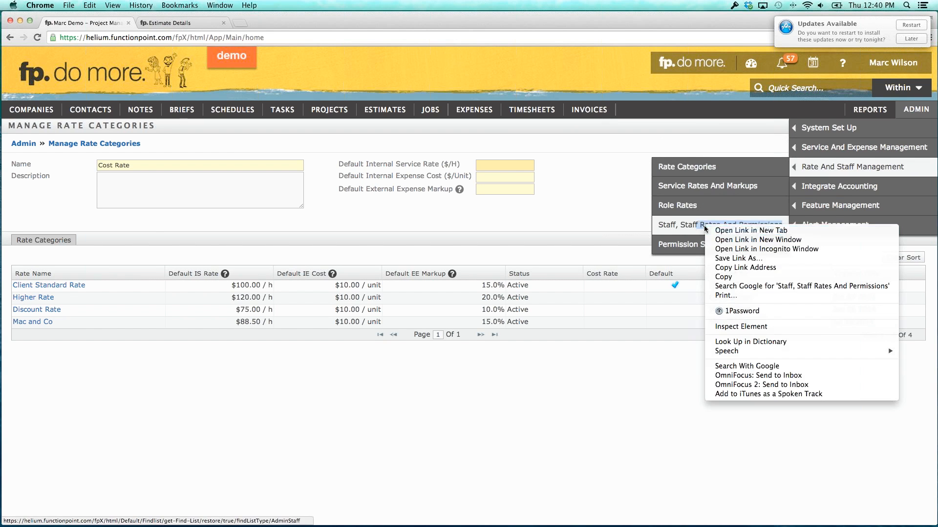
click(733, 231)
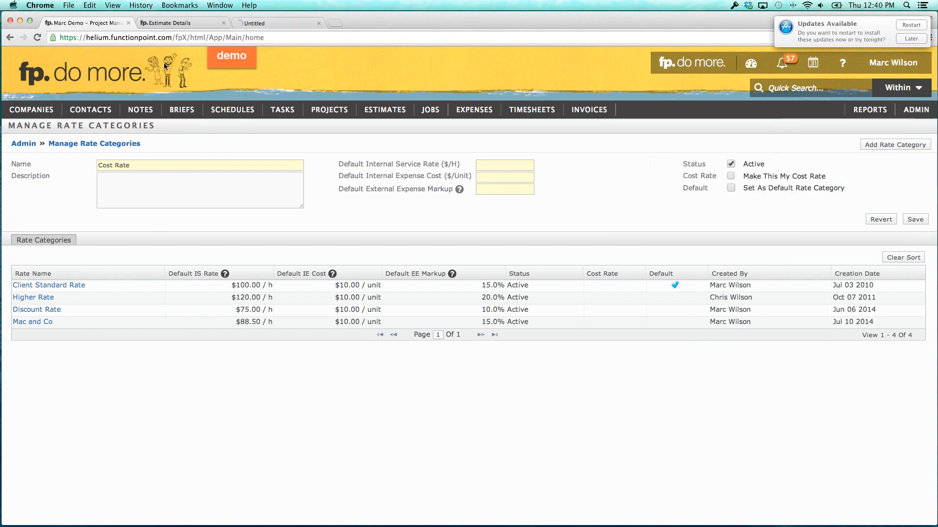
click(257, 23)
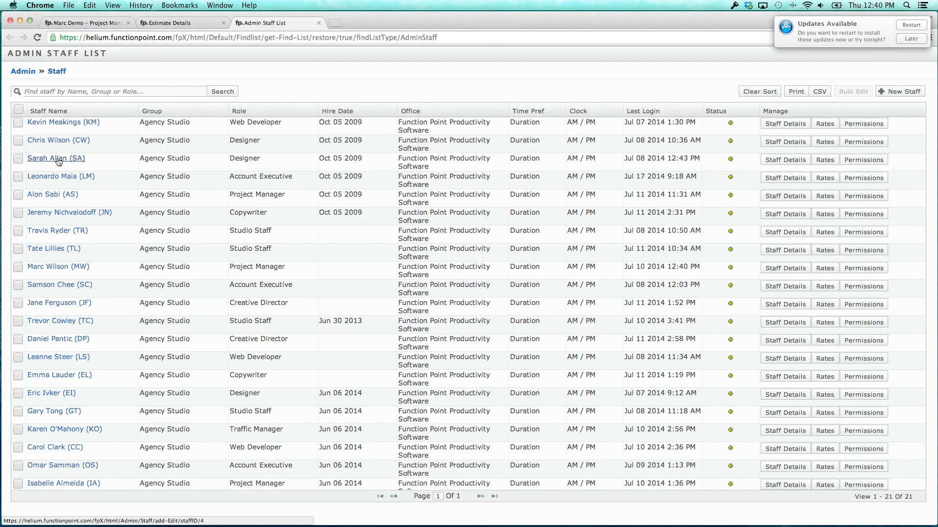
click(58, 160)
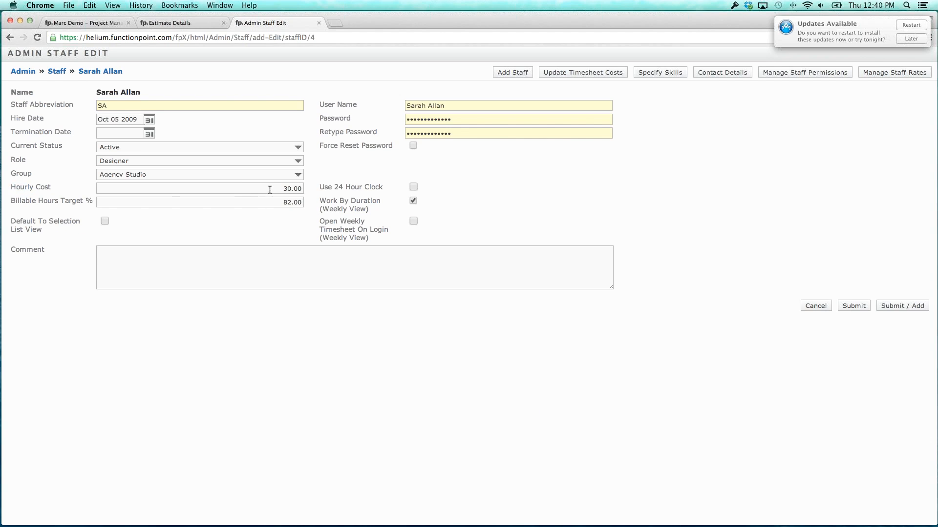
- Check the staff member's hourly cost and close the staff details tab to return to the rate category form
drag(270, 189, 321, 187)
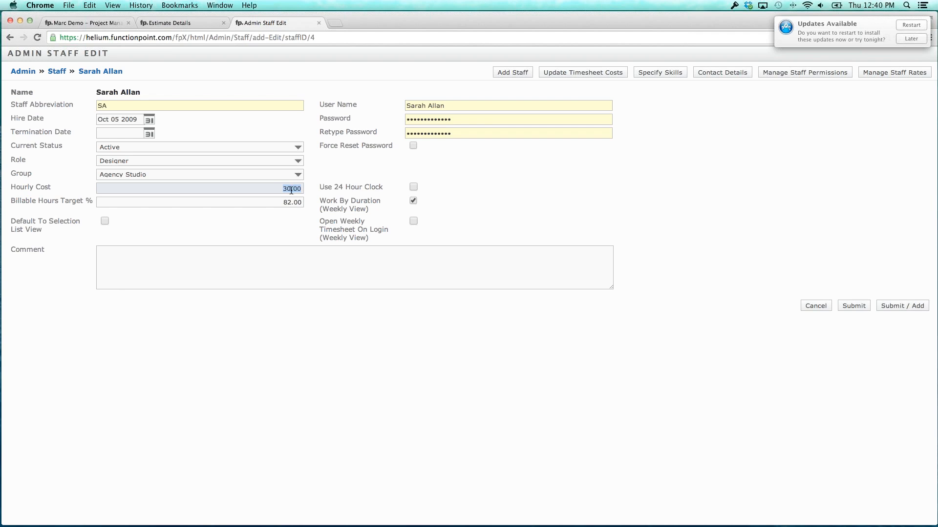
click(306, 126)
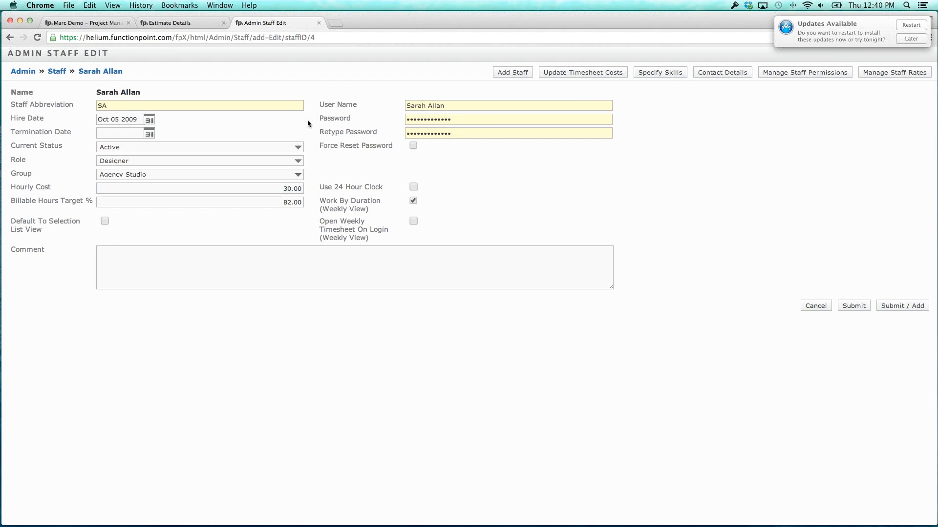
click(318, 23)
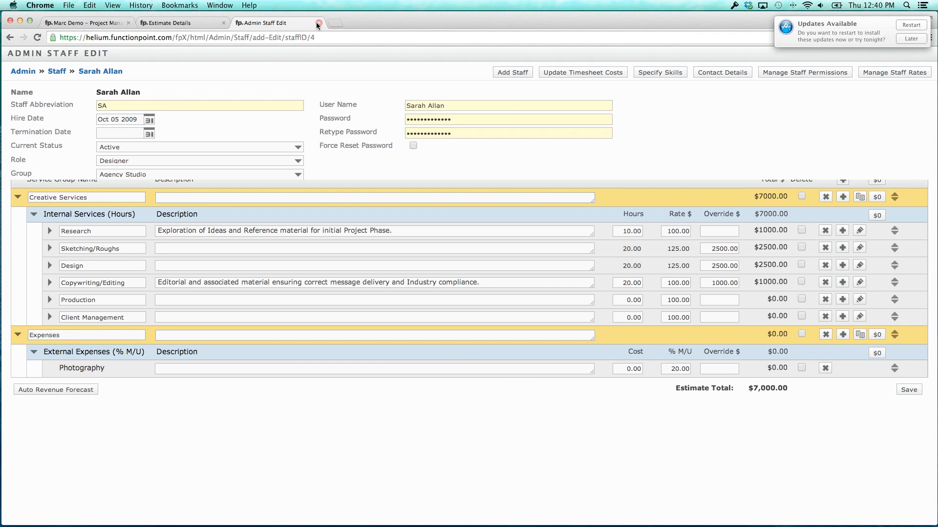
click(318, 23)
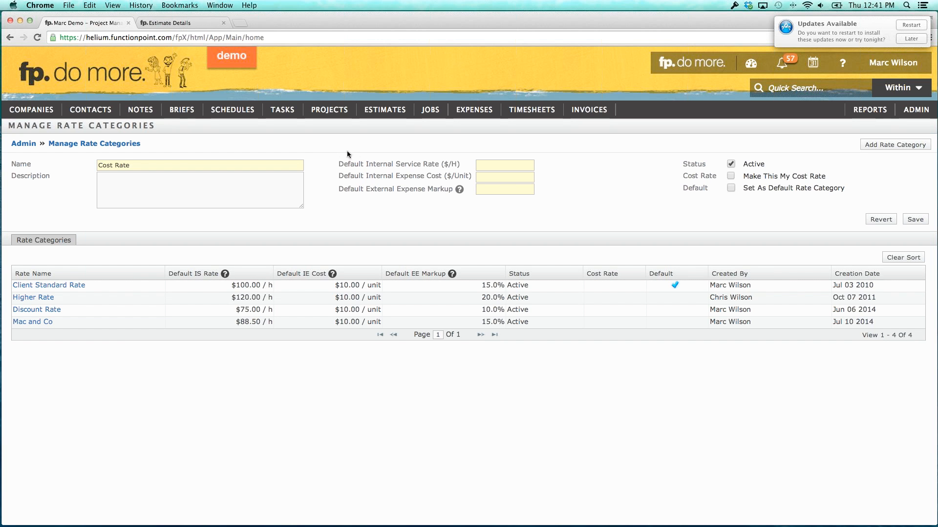
- Set the Cost Rate category's defaults to internal service rate 30, internal expense cost 10 and external expense markup .15
click(493, 165)
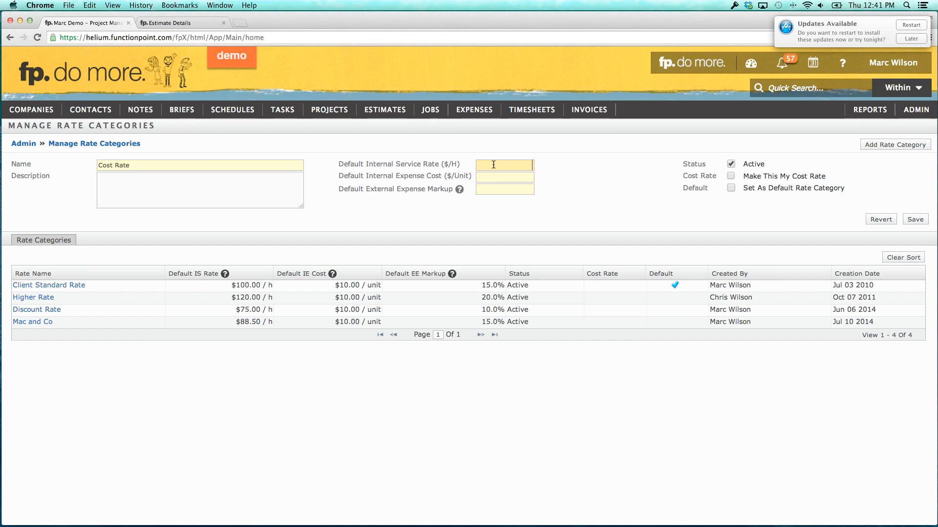
text(30)
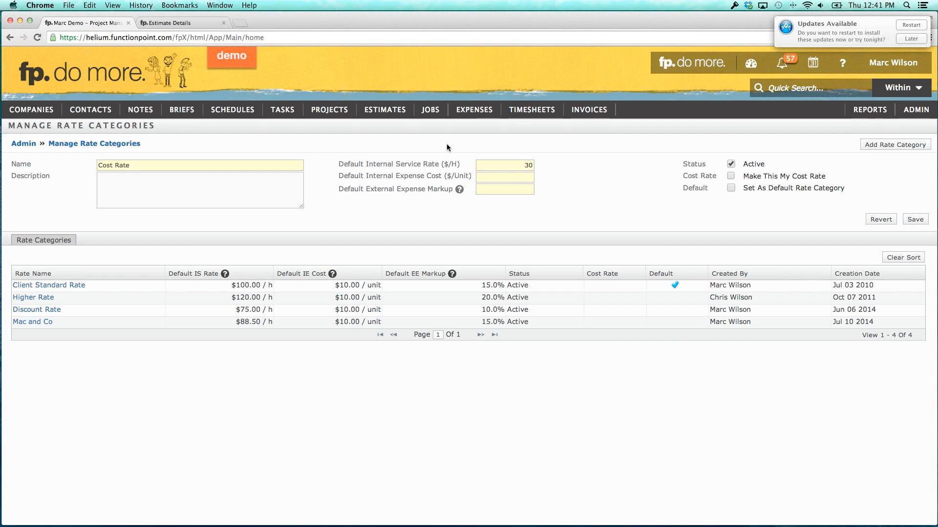
click(516, 178)
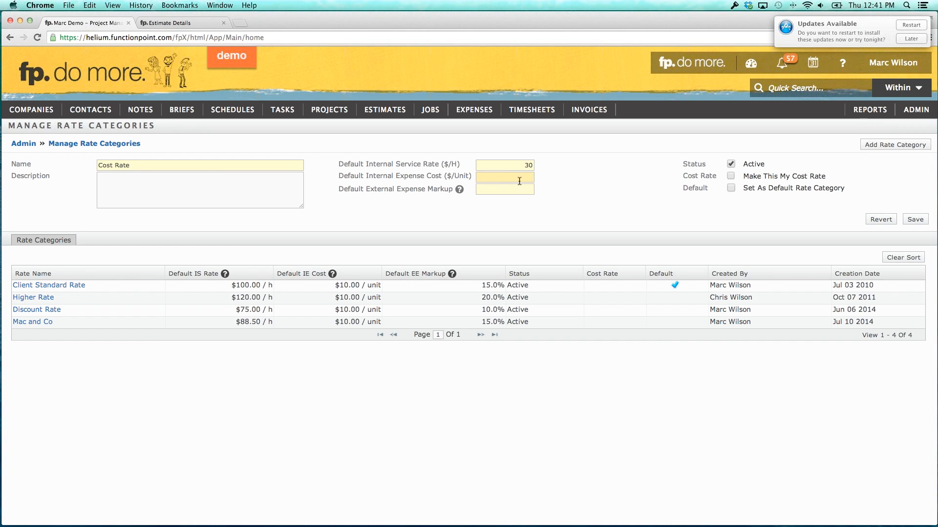
text(10)
click(517, 188)
text(.15)
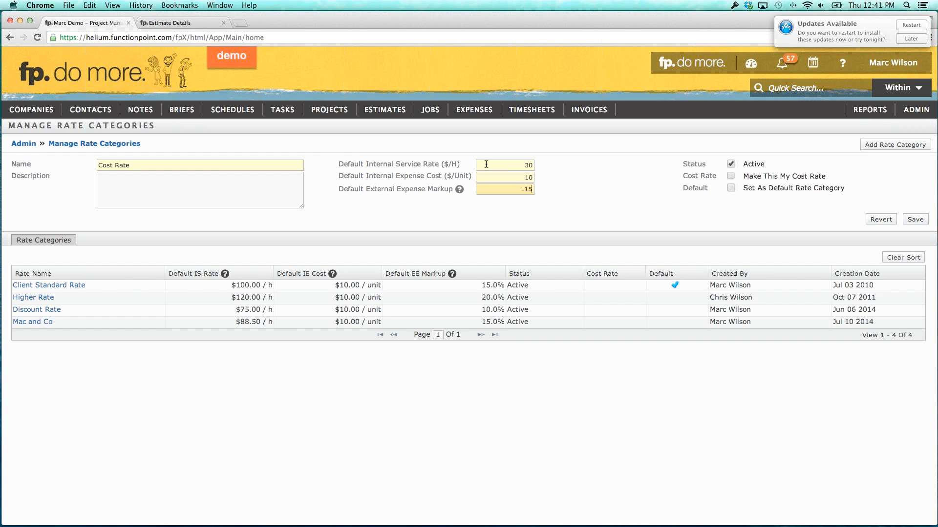
click(468, 131)
drag(376, 164, 550, 161)
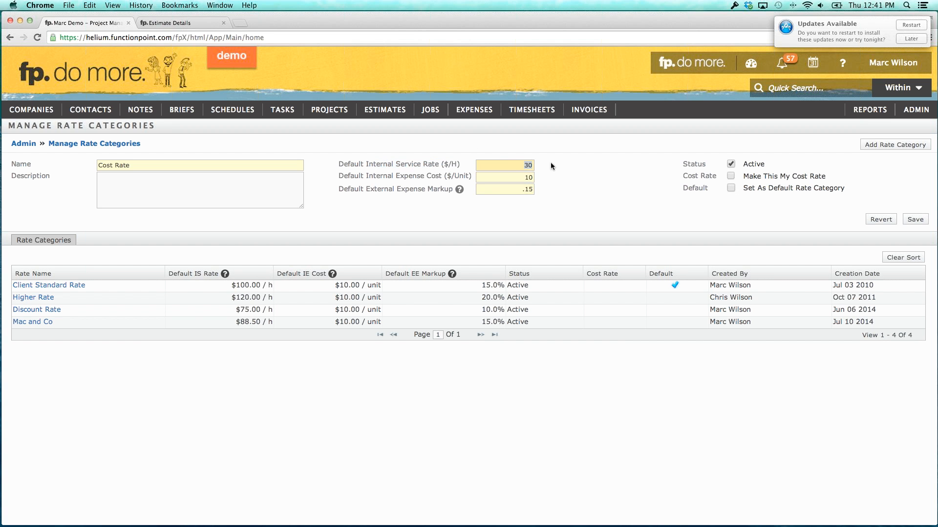
click(550, 160)
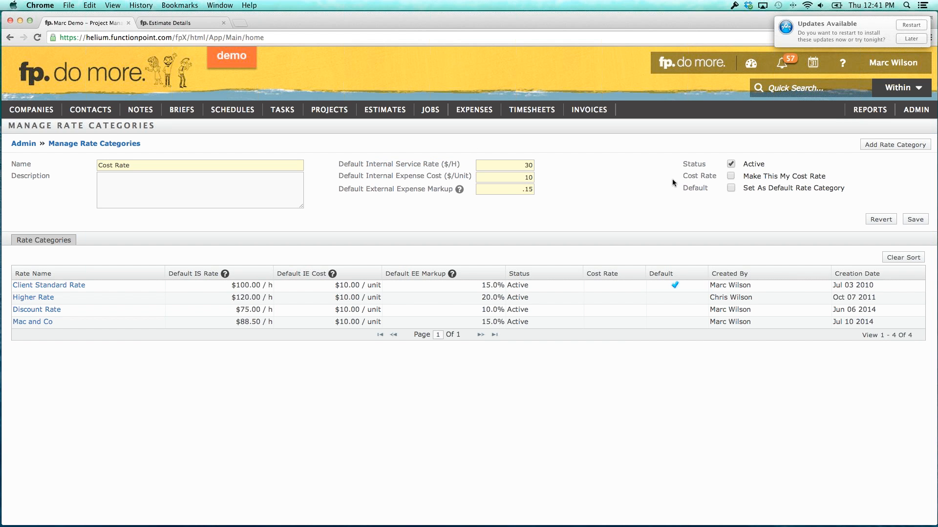
- Mark the Cost Rate category as the company's cost rate and save it
drag(682, 174, 714, 175)
click(728, 180)
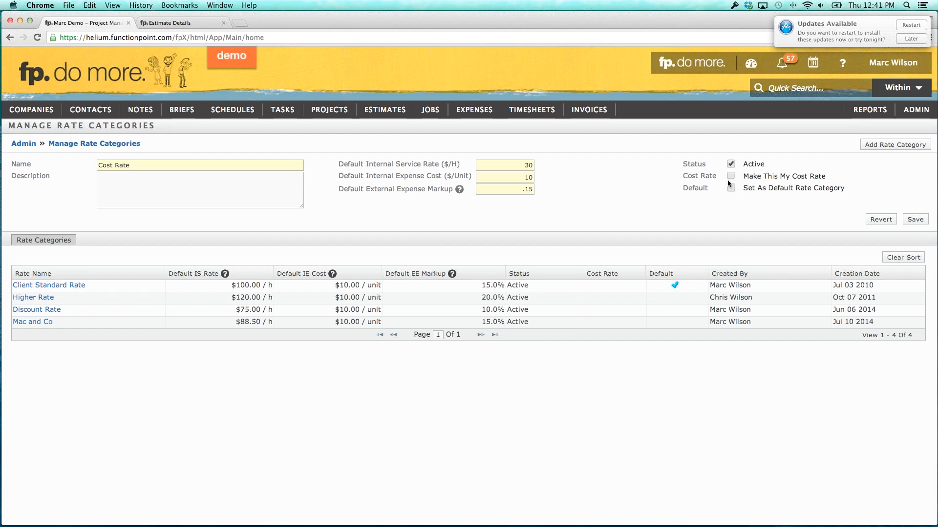
click(730, 177)
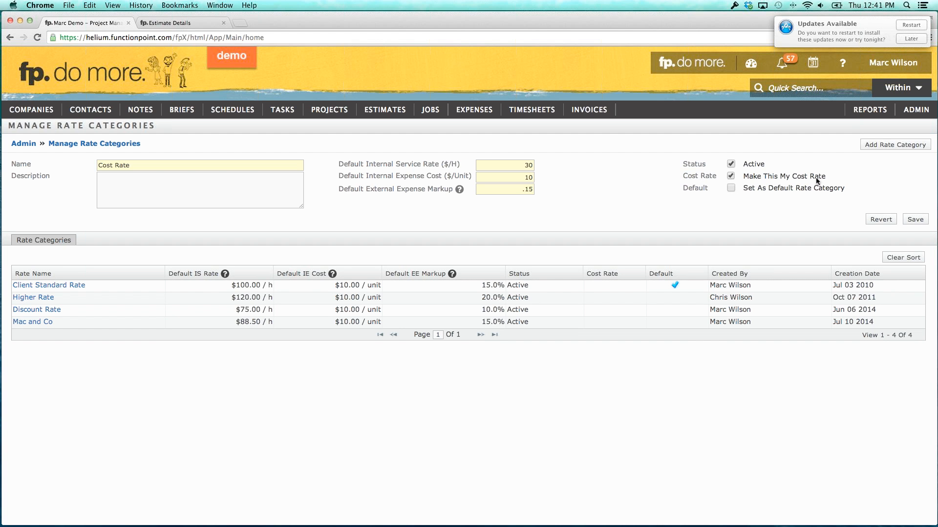
click(911, 221)
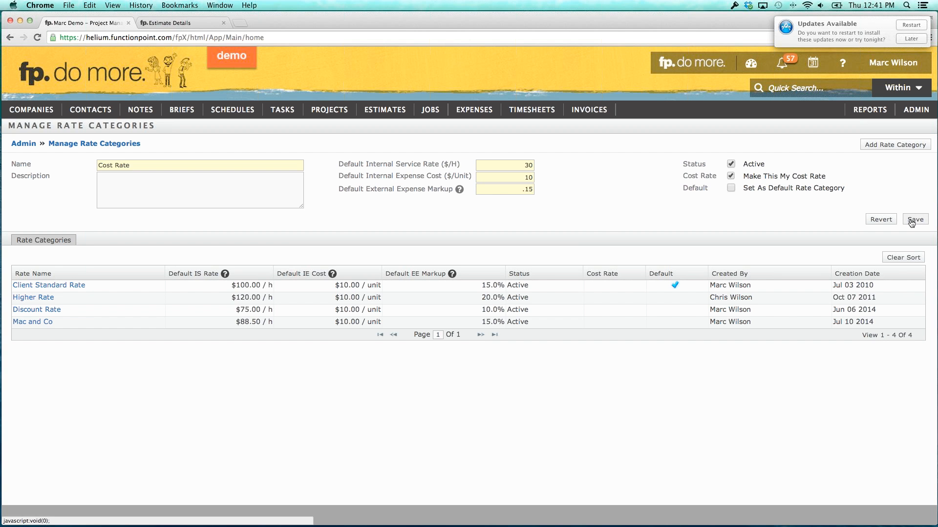
click(911, 221)
click(605, 339)
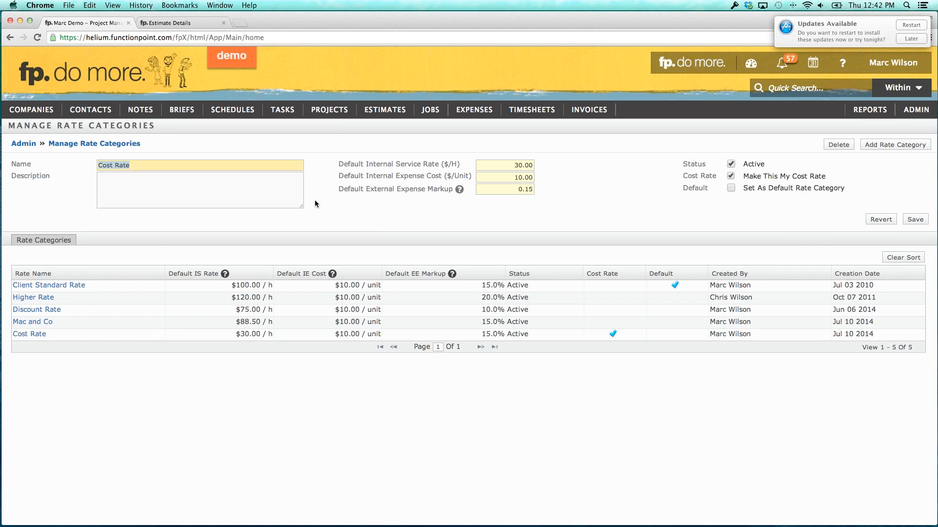
- In the Fall Brochure estimate, enter 10 hours each for Production and Client Management, and save the services
key(ctrl+Tab)
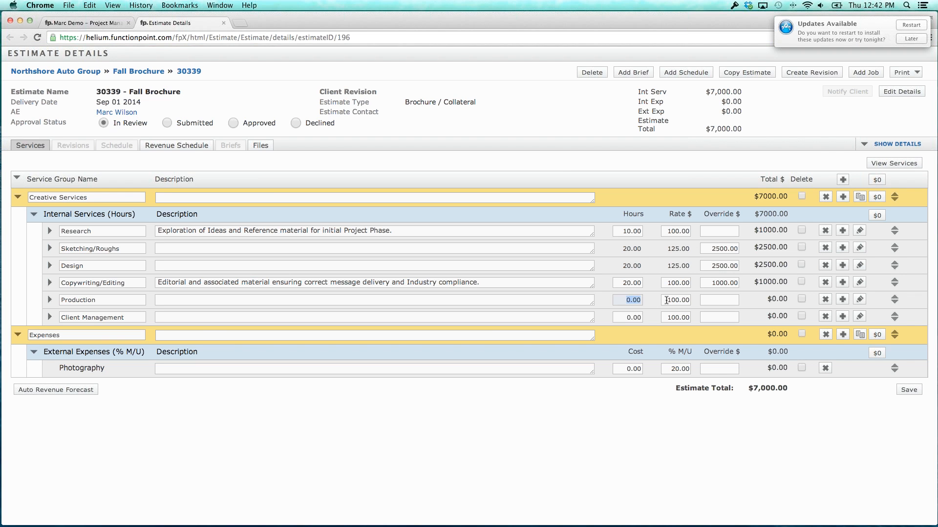
text(10)
key(Tab)
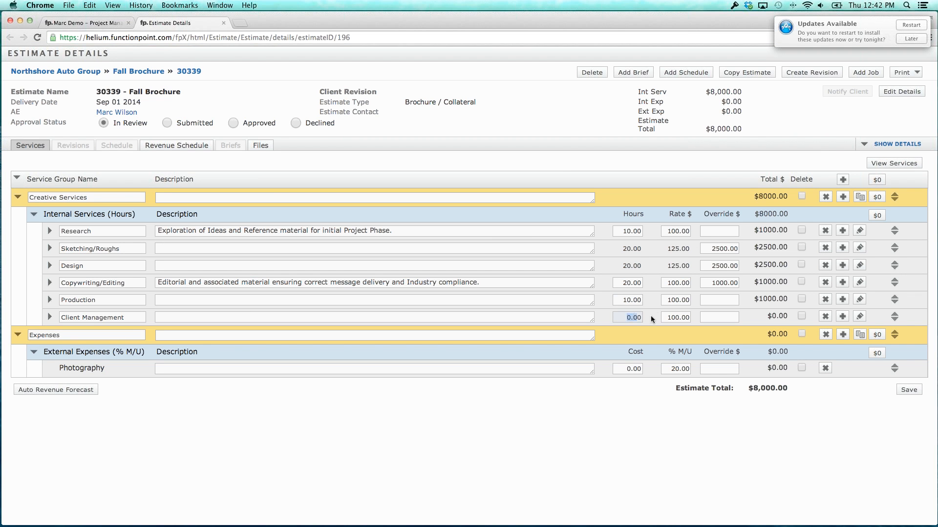
text(10)
key(Tab)
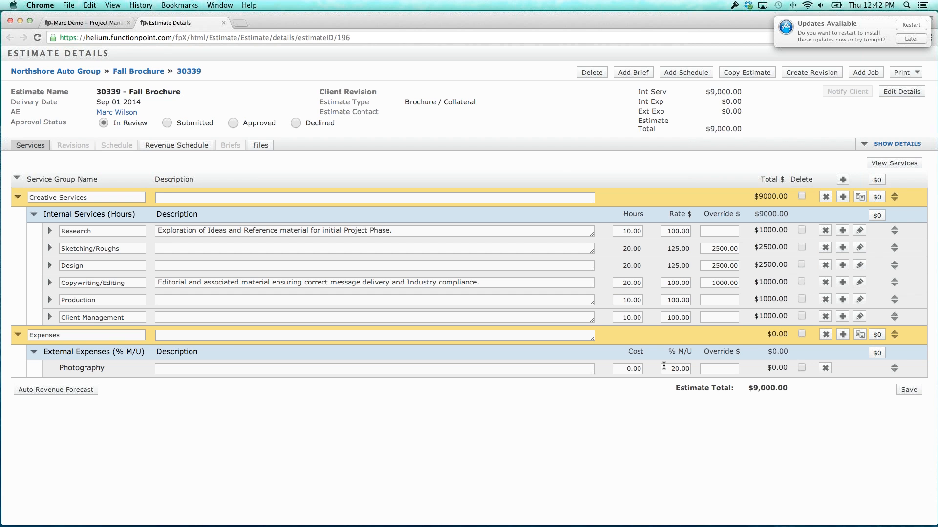
click(907, 390)
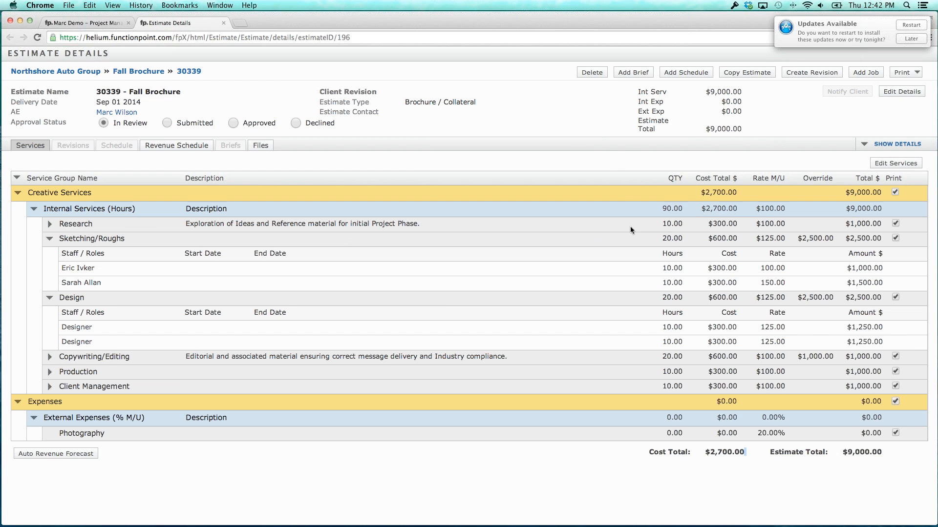
- Collapse the Sketching/Roughs and Design staff breakdowns and compare the estimate's cost total with its estimate total
click(50, 239)
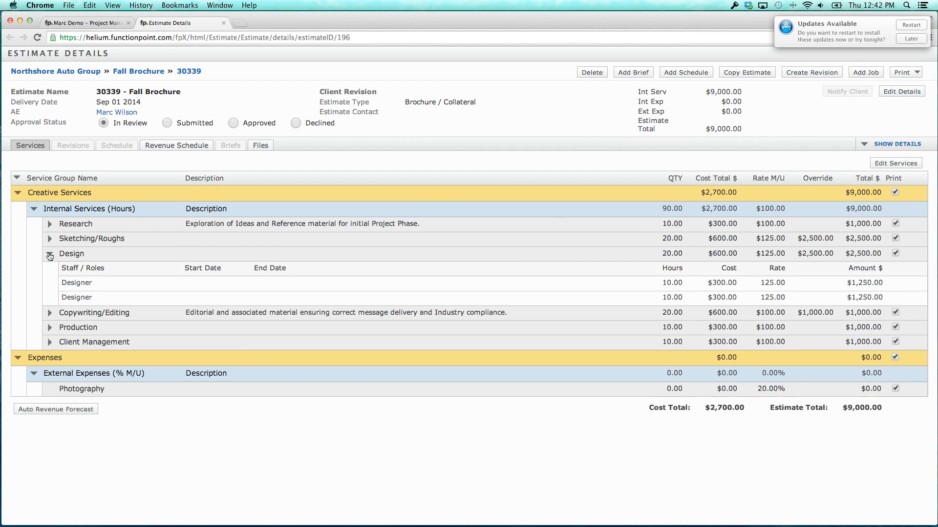
click(49, 254)
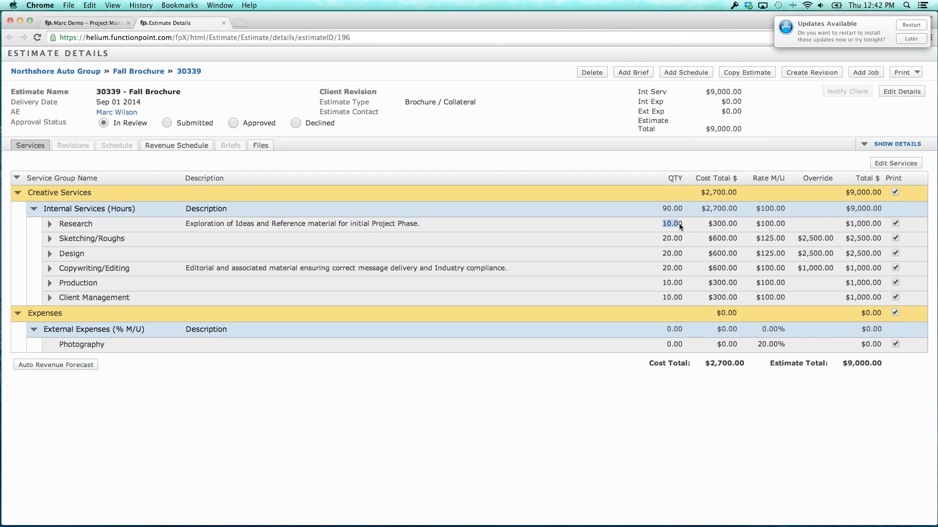
click(756, 223)
drag(705, 364, 712, 364)
click(875, 366)
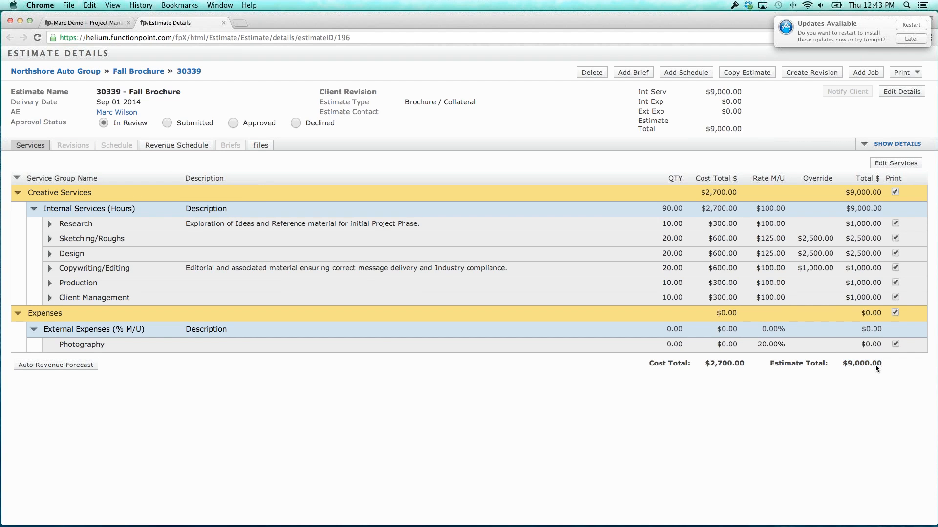
- Set the Photography external expense cost to 500, save the estimate services and return to the services view
click(887, 162)
drag(626, 467, 643, 466)
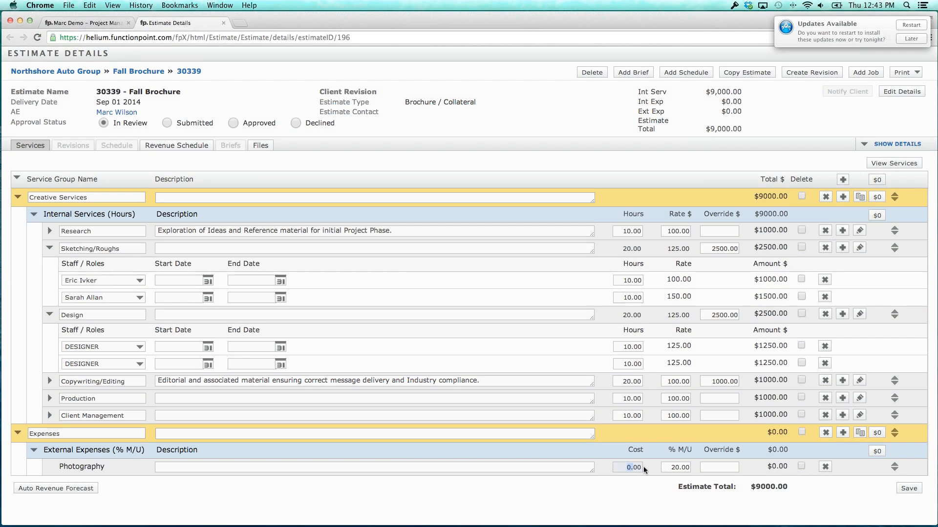
click(908, 489)
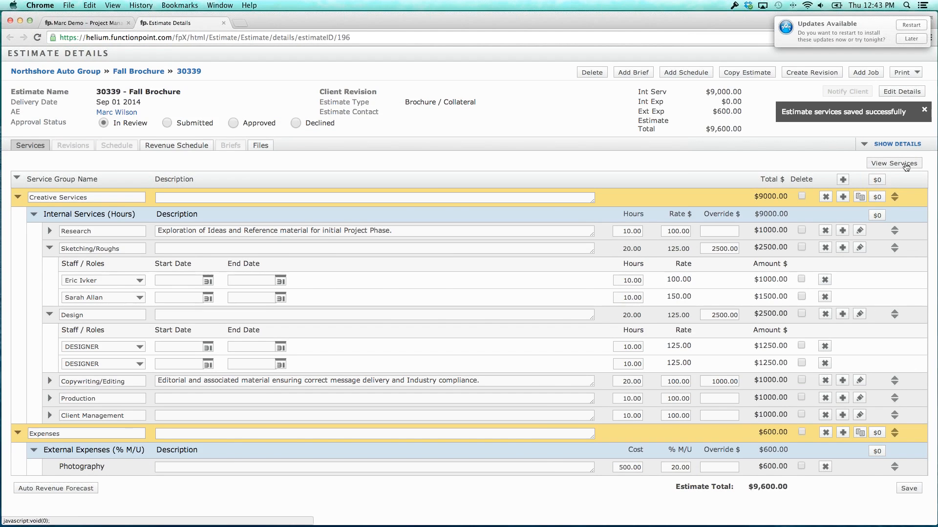
click(872, 165)
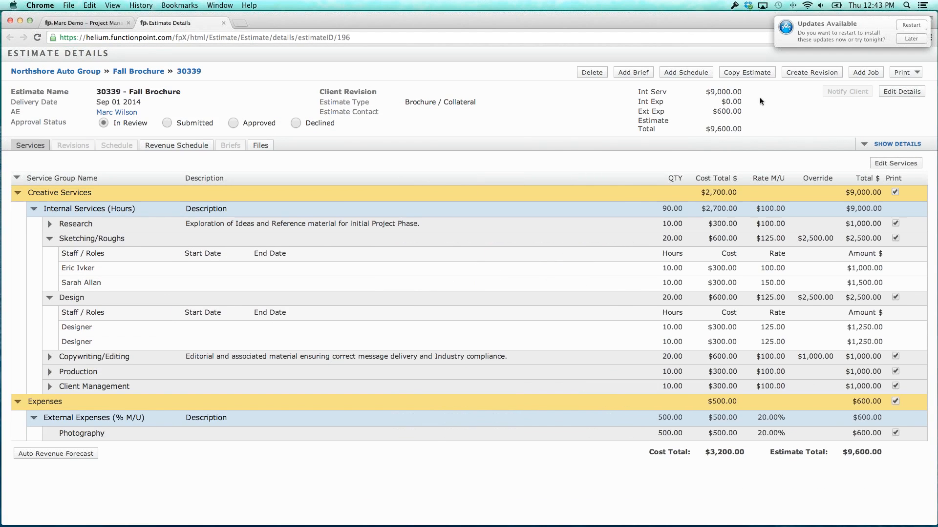
- Review the estimate's summary totals and the staff costs under Sketching/Roughs, and close the estimate tab
mouse_move(730, 95)
mouse_move(723, 129)
click(662, 285)
drag(714, 267, 736, 268)
click(735, 266)
mouse_move(726, 130)
click(224, 23)
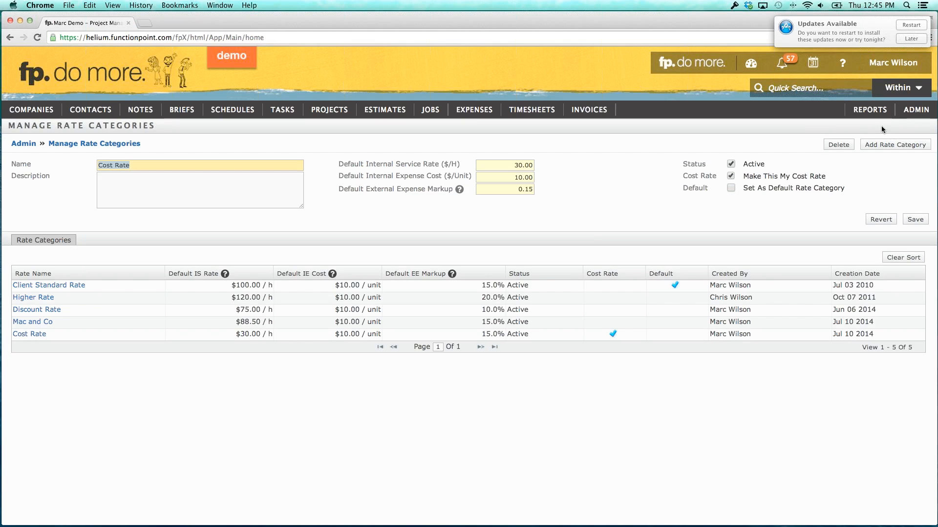
- Open the staff list and bring up the rate overrides of the sixteenth listed staff member
mouse_move(914, 116)
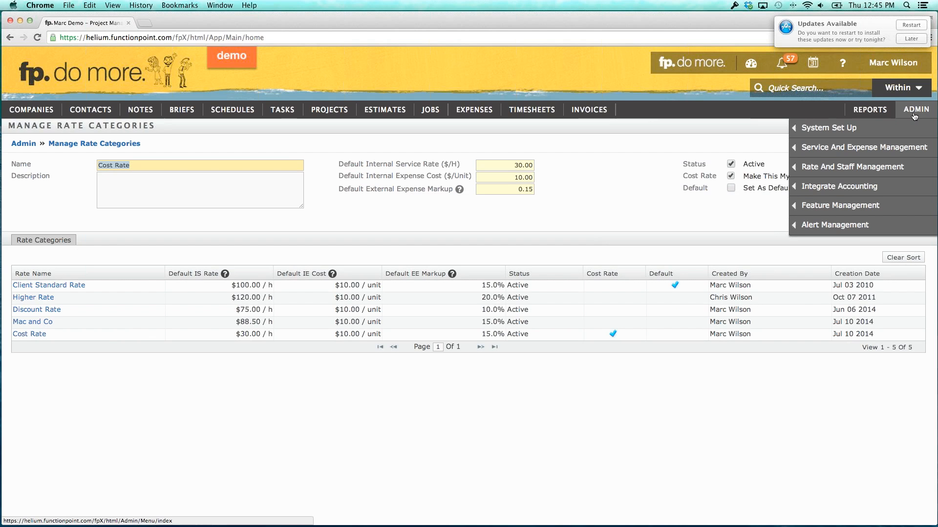
mouse_move(829, 168)
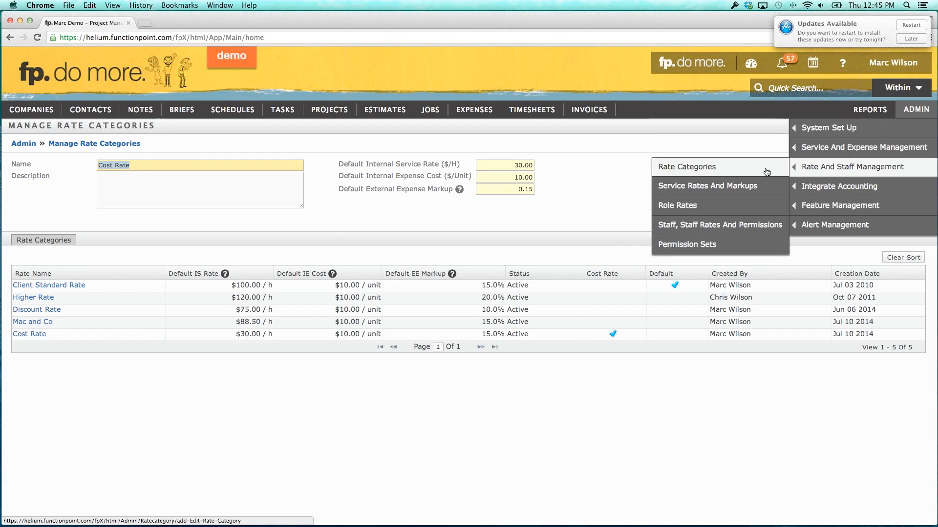
click(706, 225)
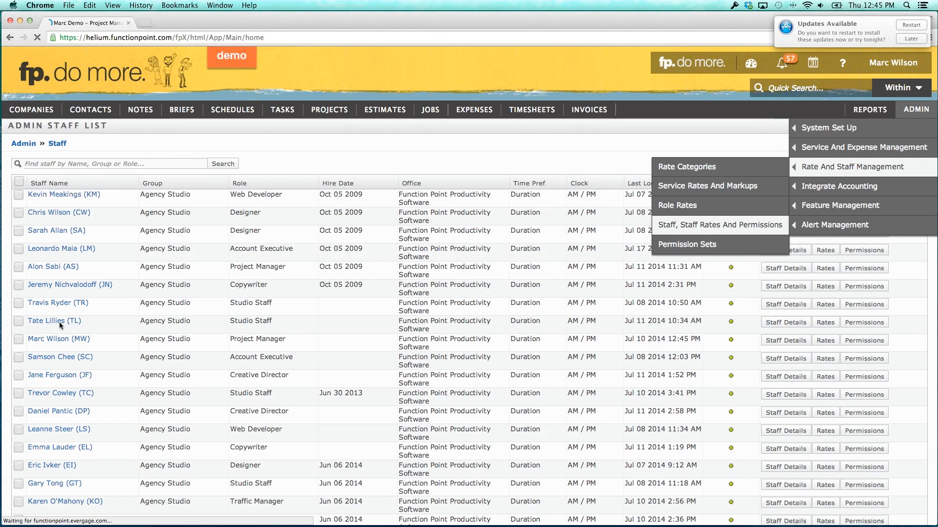
click(807, 472)
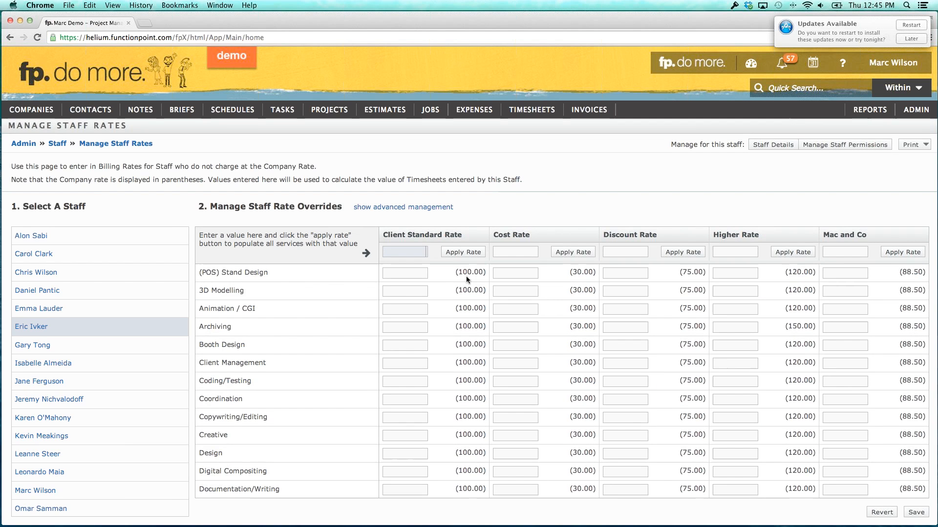
- Apply a Client Standard Rate override of 125 to all of the staff member's services
scroll(466, 276, down, 2)
scroll(466, 276, up, 2)
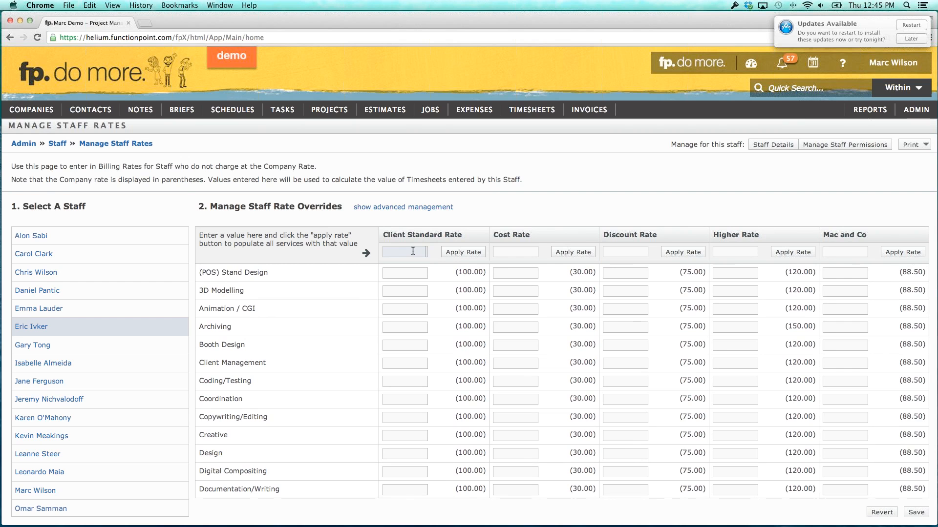
text(125)
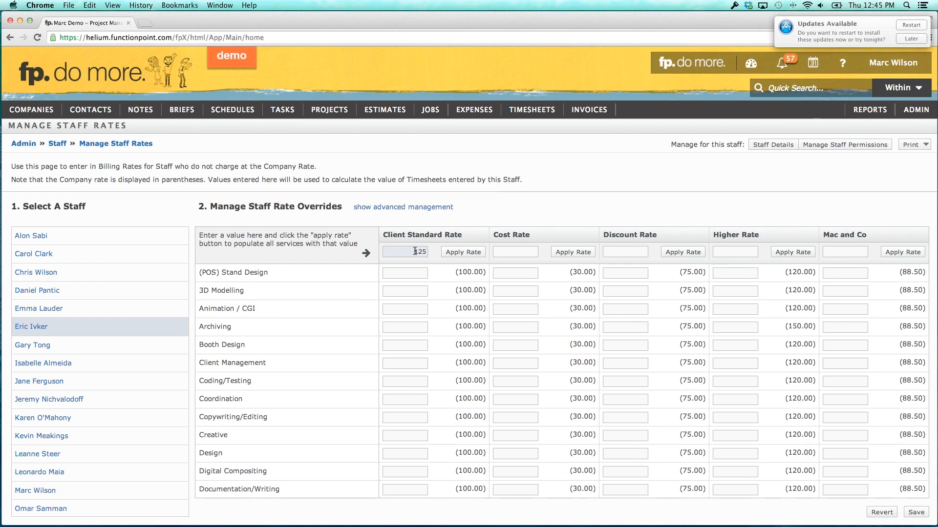
click(462, 253)
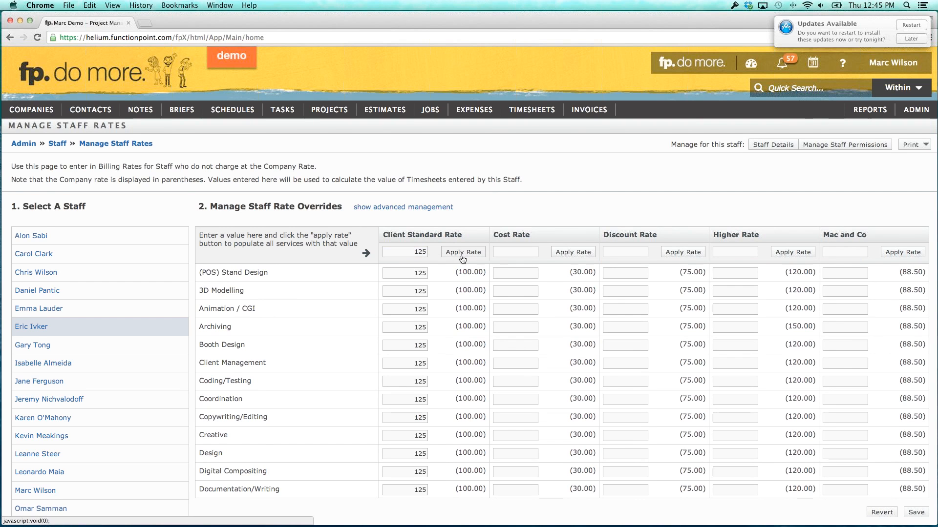
- Clear the Client Standard Rate overrides for the Errand and Estimating/Proposal services and save the staff rates
scroll(450, 282, down, 5)
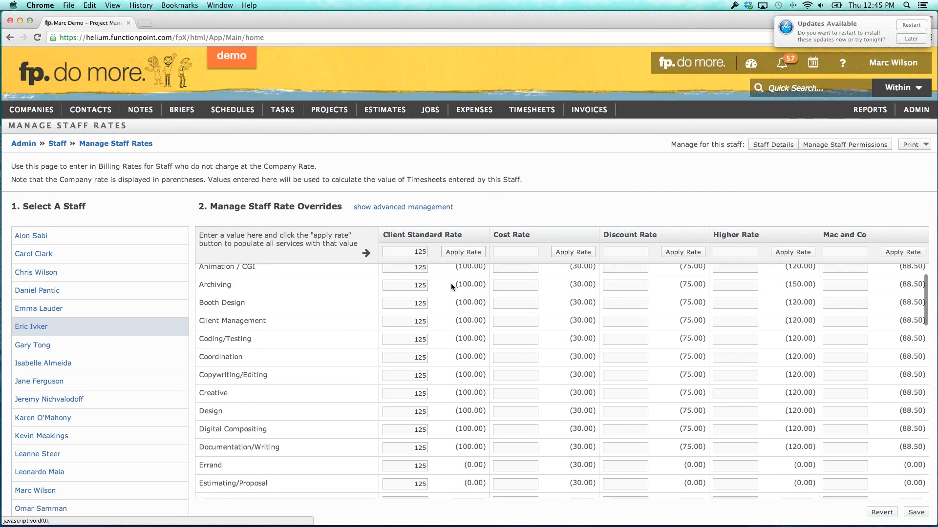
scroll(444, 375, down, 2)
double_click(419, 361)
key(BackSpace)
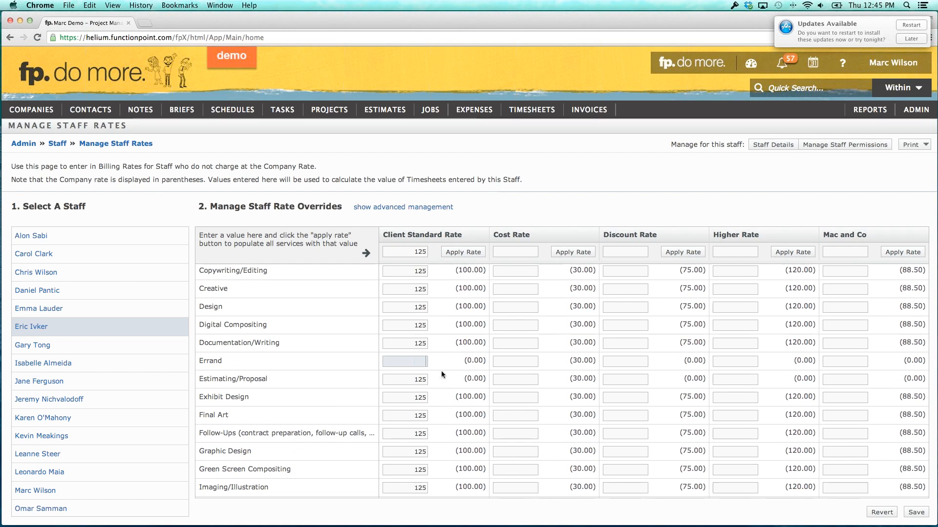
click(410, 381)
double_click(410, 381)
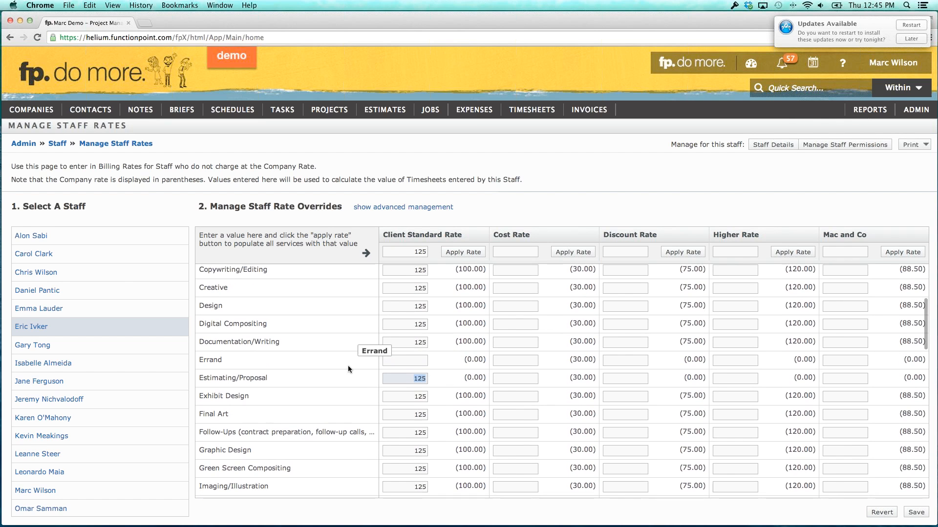
key(BackSpace)
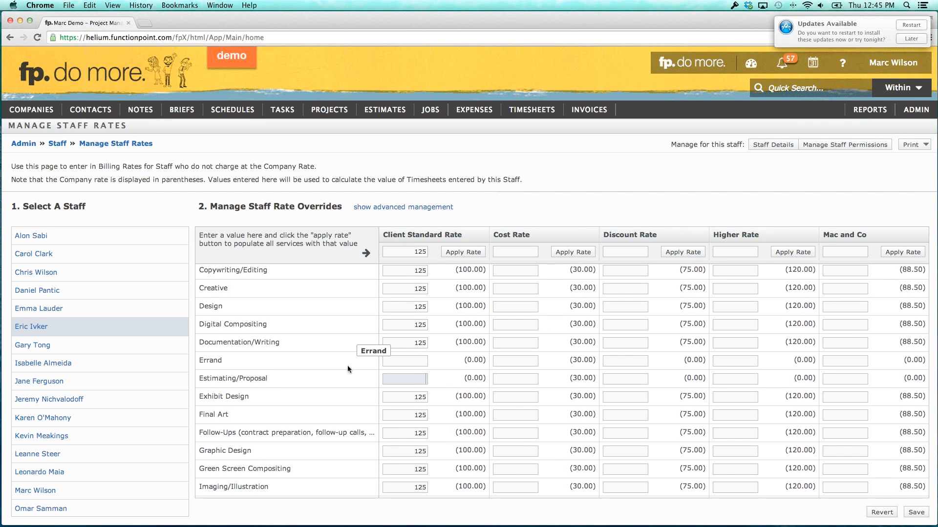
scroll(347, 369, up, 1)
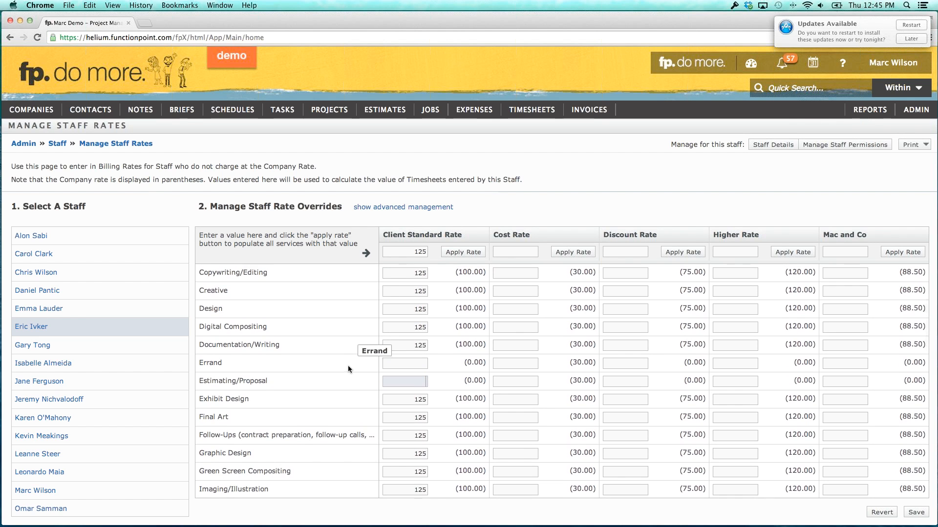
scroll(348, 365, up, 5)
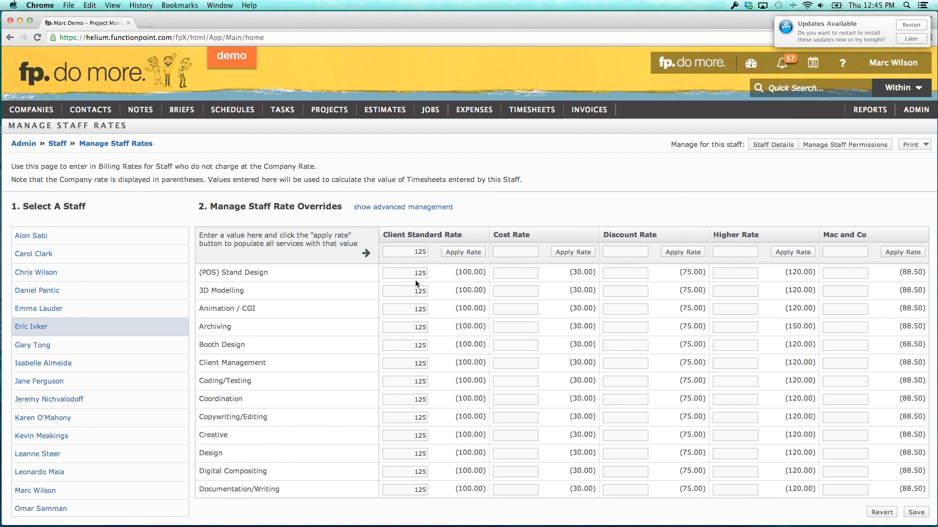
click(924, 516)
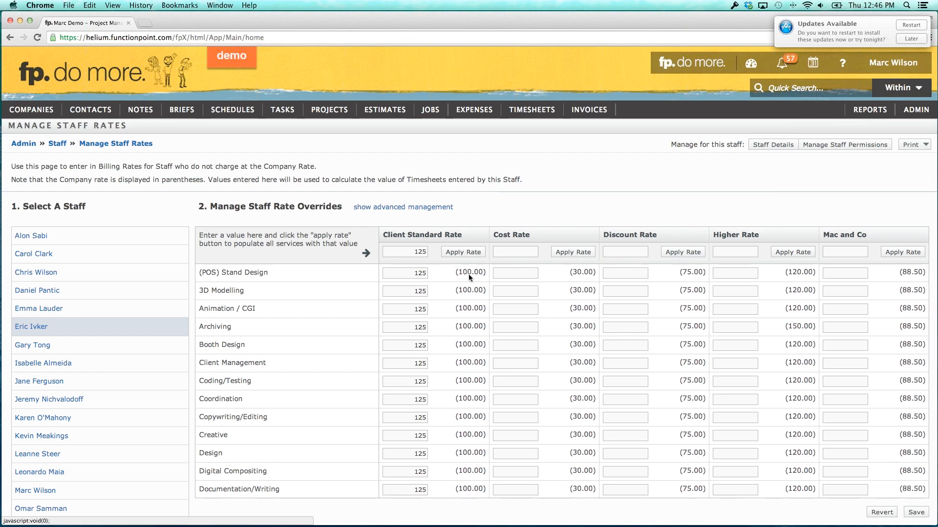
- Show the advanced management options, apply the rates to all staff with timesheets carried back from the specific start date Jul 01 2014, and save
click(407, 207)
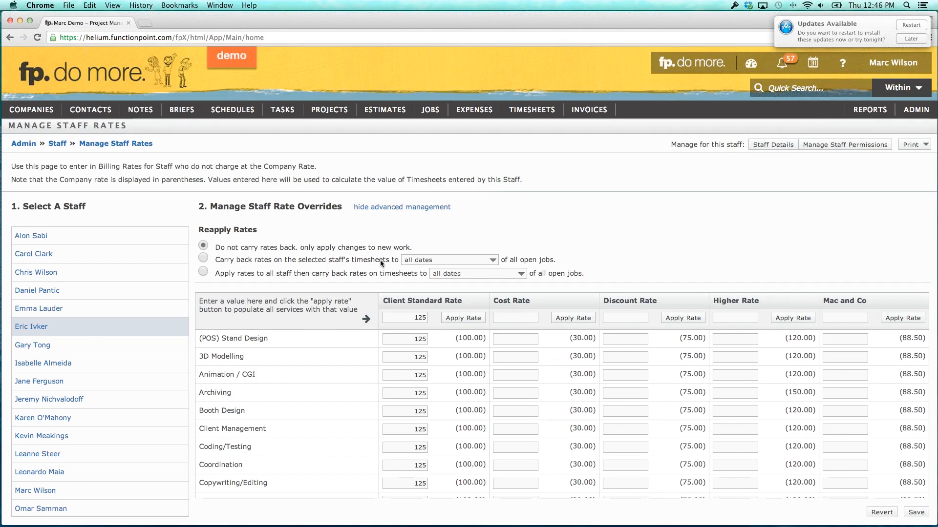
click(493, 260)
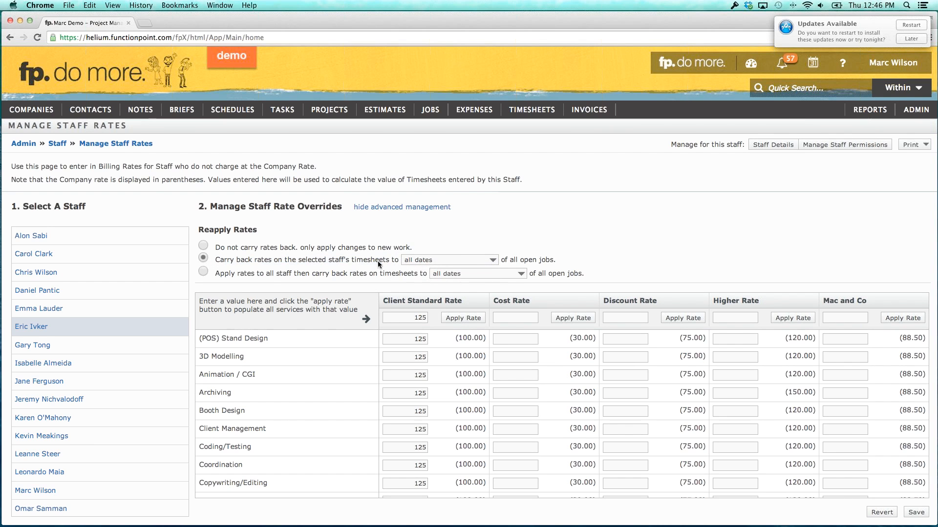
drag(224, 273, 405, 274)
click(459, 273)
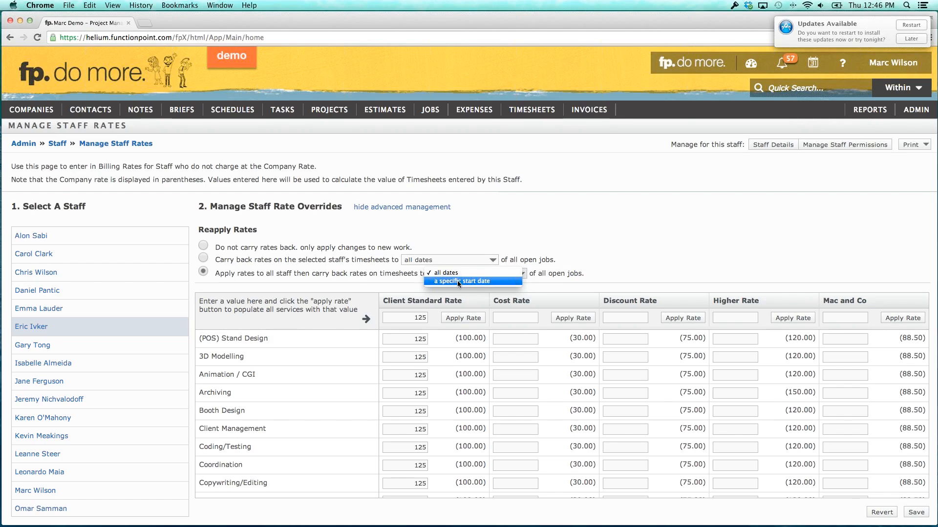
click(458, 281)
click(581, 274)
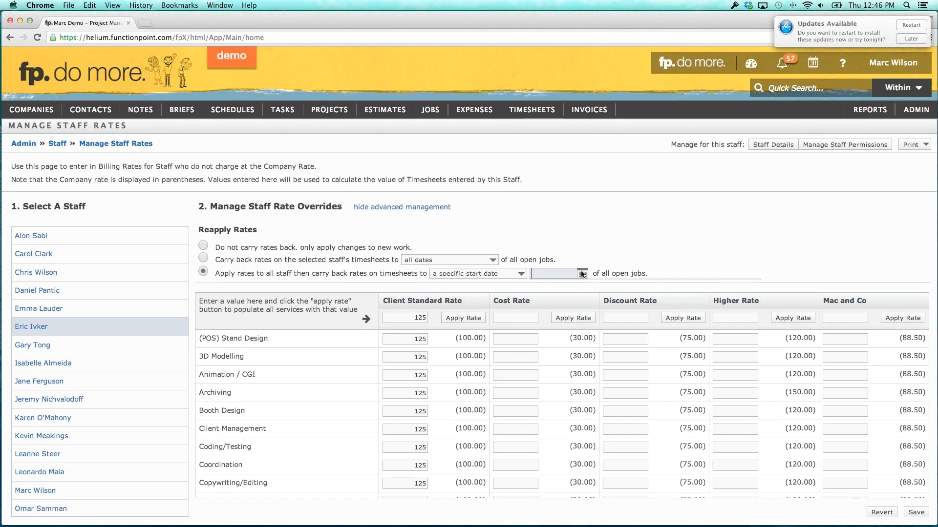
click(572, 312)
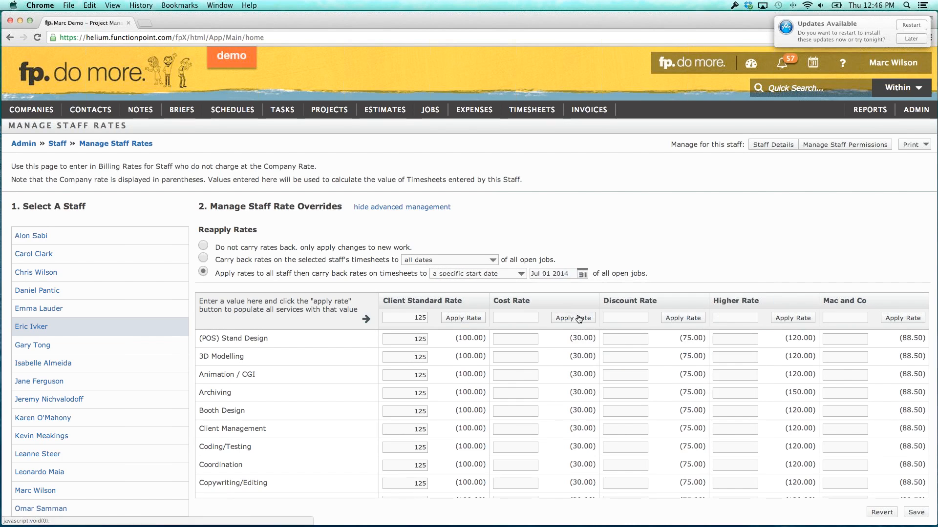
click(916, 512)
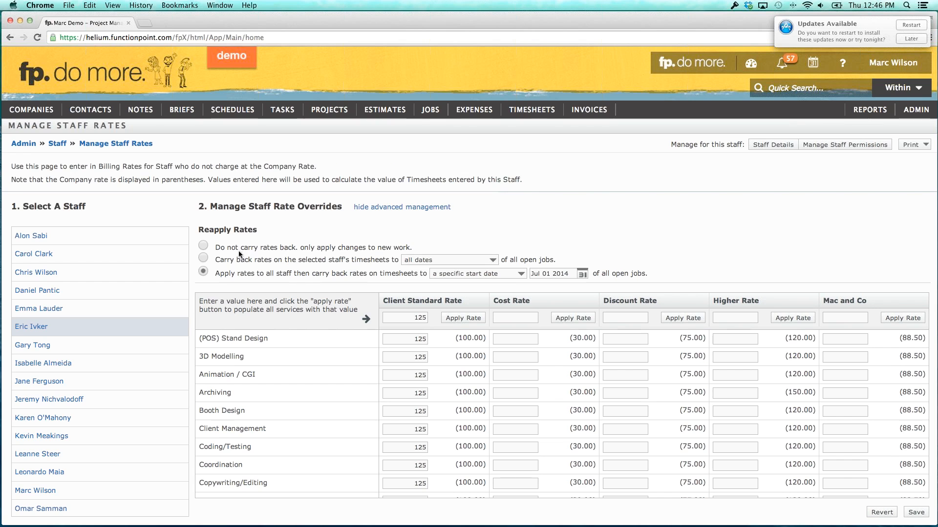
- Set the rates to apply only to new work without carrying back, and hide the advanced management options
drag(240, 247, 265, 277)
click(221, 246)
click(377, 208)
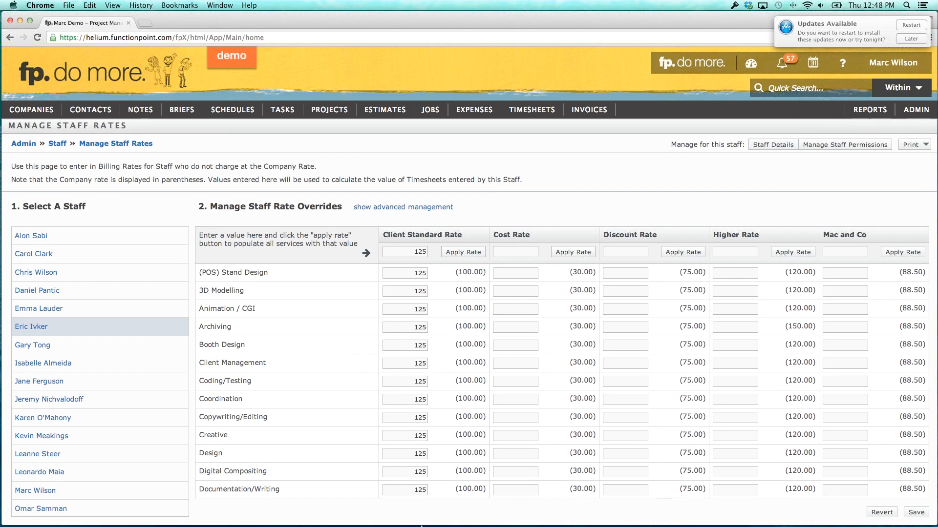
- Switch to Calculator, divide 200000 by 20, and add 40000 to the result
mouse_move(456, 522)
click(552, 513)
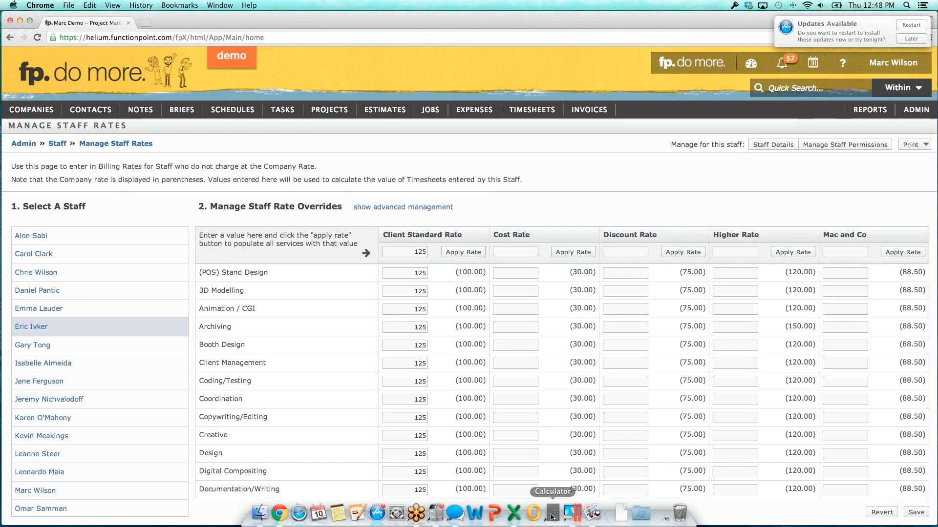
key(2)
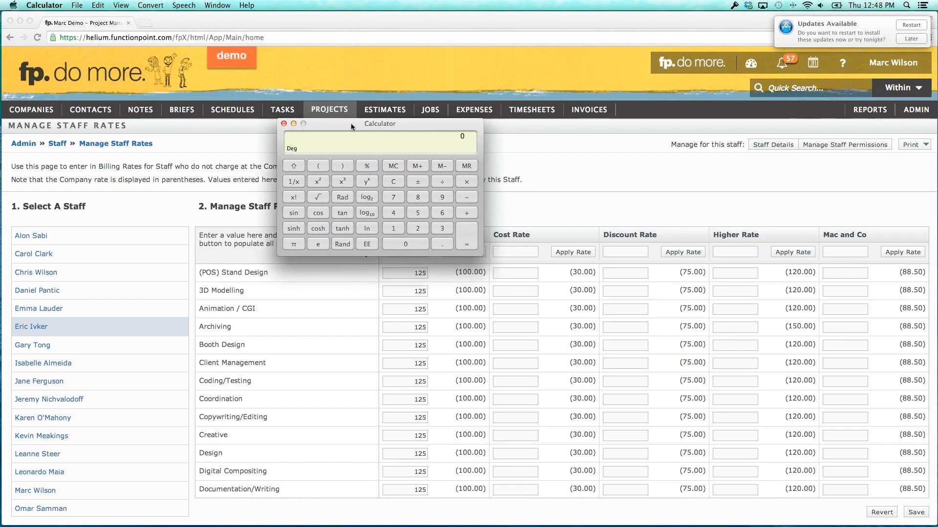
drag(351, 123, 376, 86)
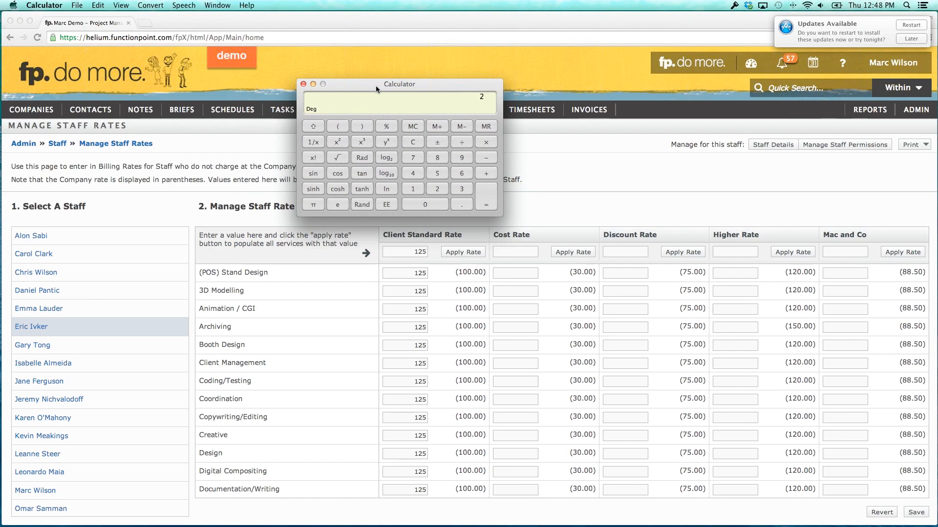
text(00000)
key(slash)
text(20)
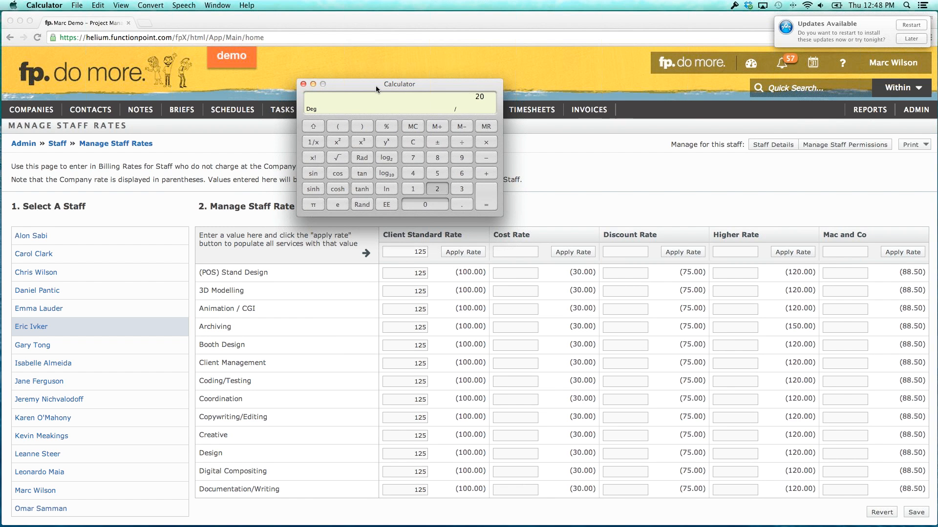
key(plus)
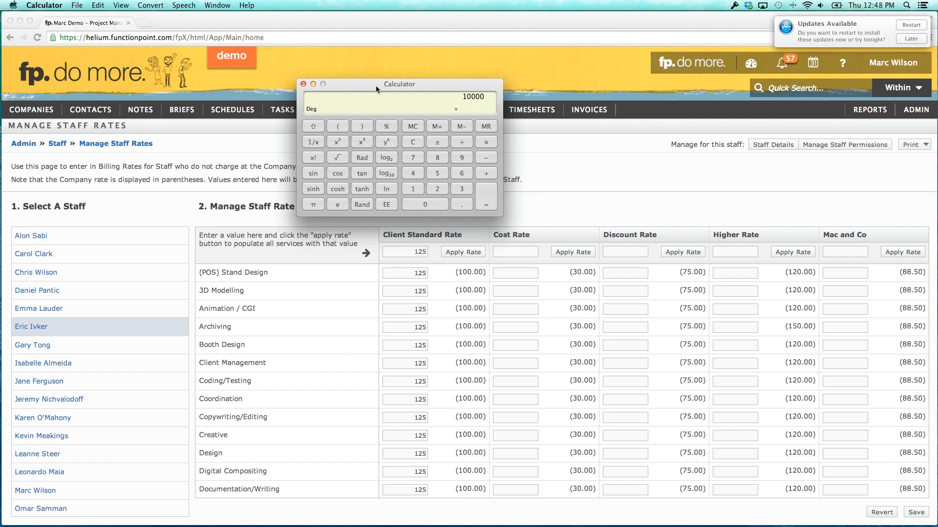
text(40000)
key(Return)
- Calculate yearly working hours by subtracting 2, 1 and 1.5 weeks from 52 and multiplying by 40
text(52-2=-)
text(1=-)
text(1.5=)
text(*40)
key(Return)
- Clear the calculator and divide 60000 by 1900 to work out an hourly cost
click(412, 142)
text(60)
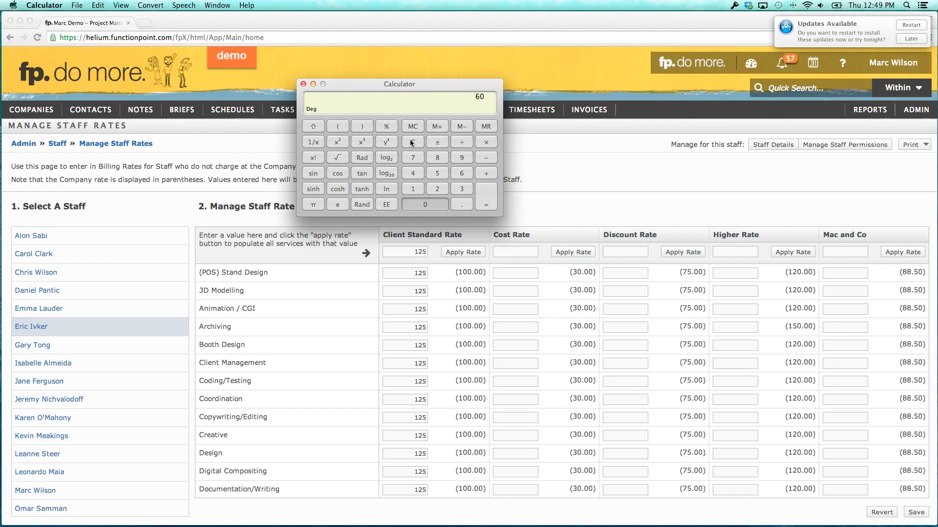
text(00/)
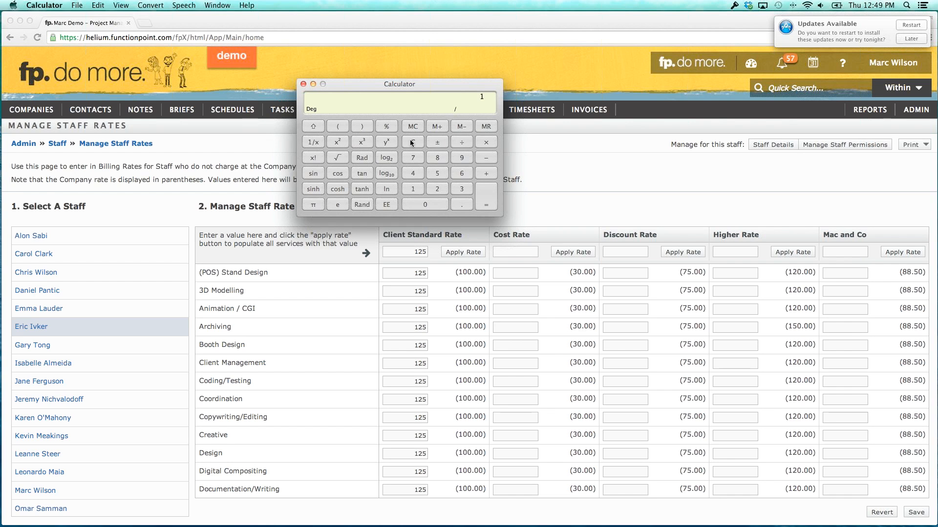
text(90=)
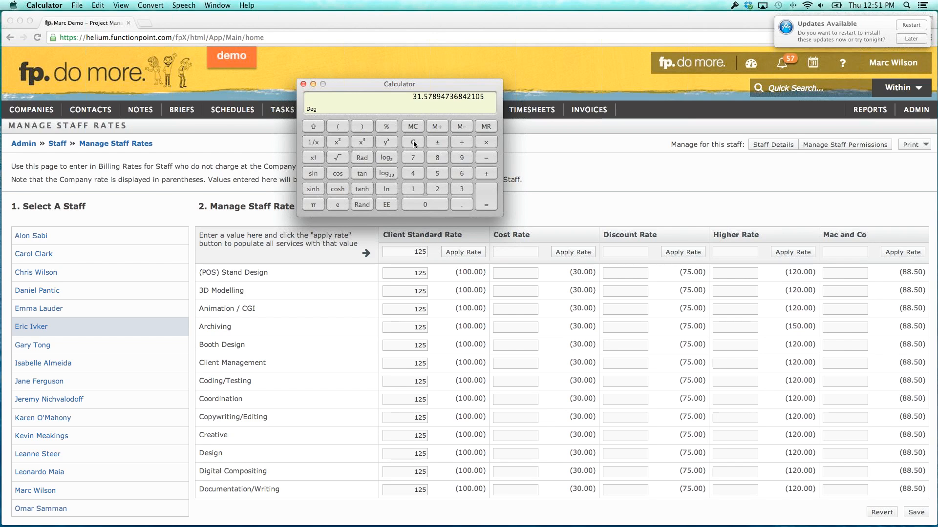
- Average five sample hourly costs, including 45 and 60, by dividing their sum by 5, and close the calculator
key(3)
key(plus)
text(45)
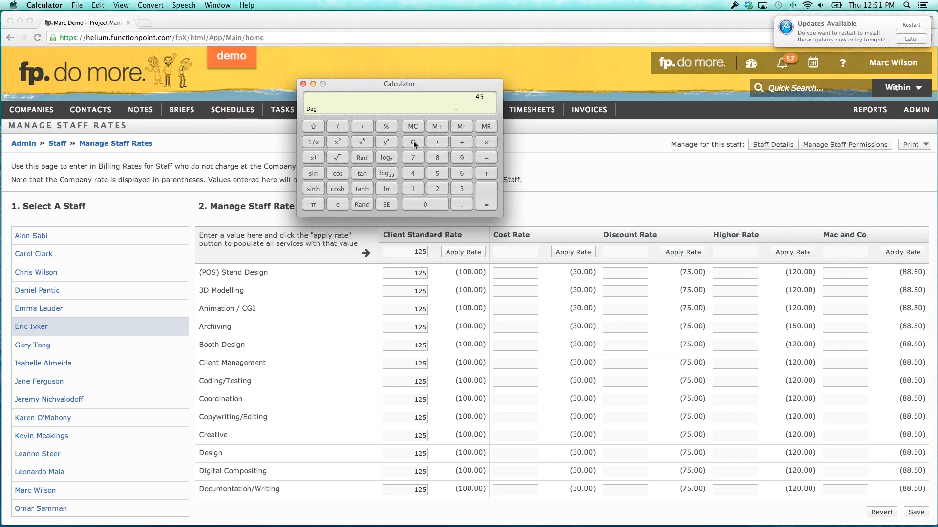
text(60)
key(plus)
key(2)
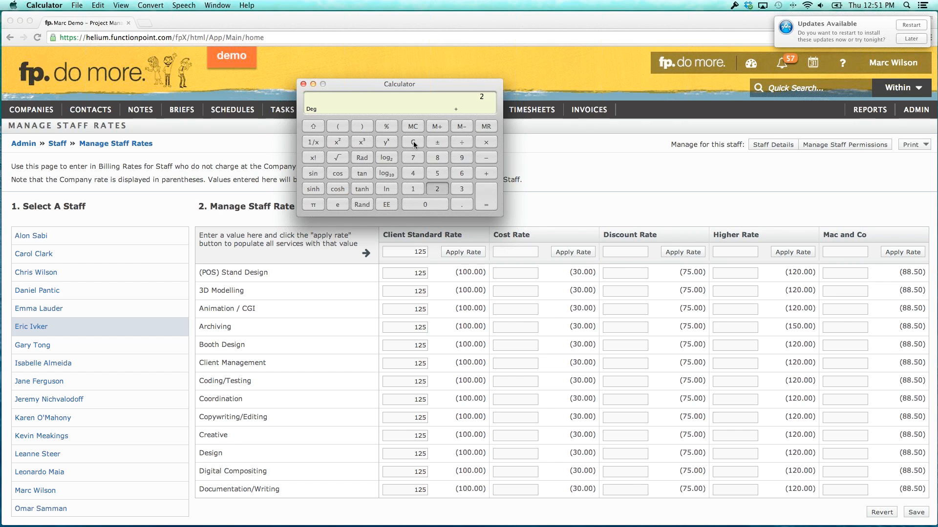
key(plus)
key(5)
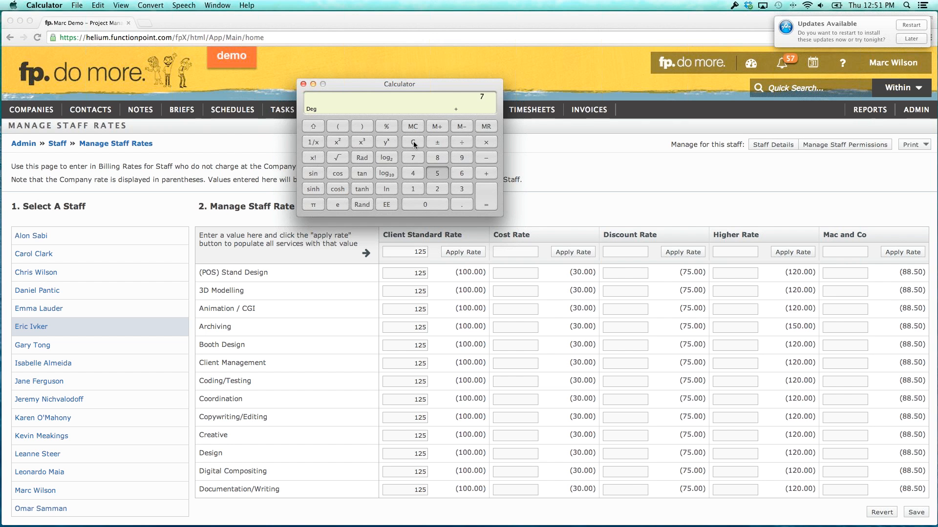
key(Return)
key(slash)
text(5)
key(Return)
click(303, 84)
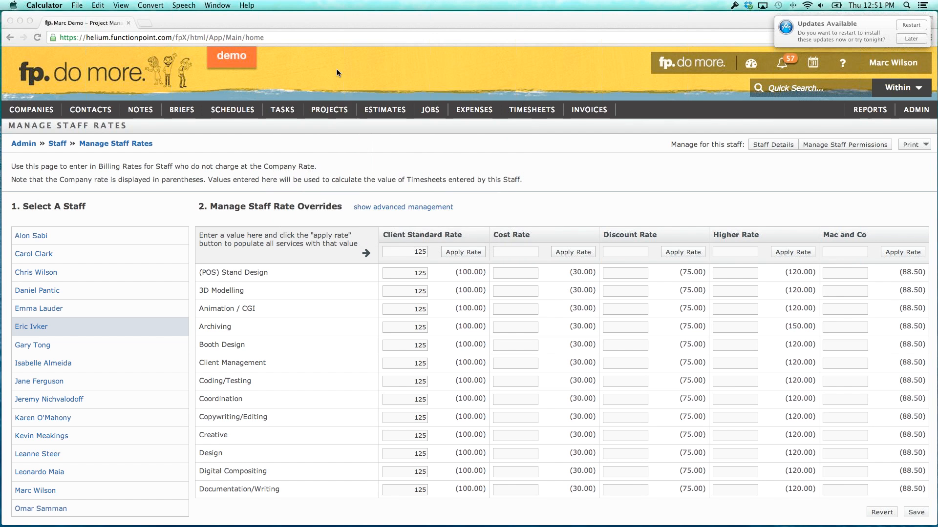